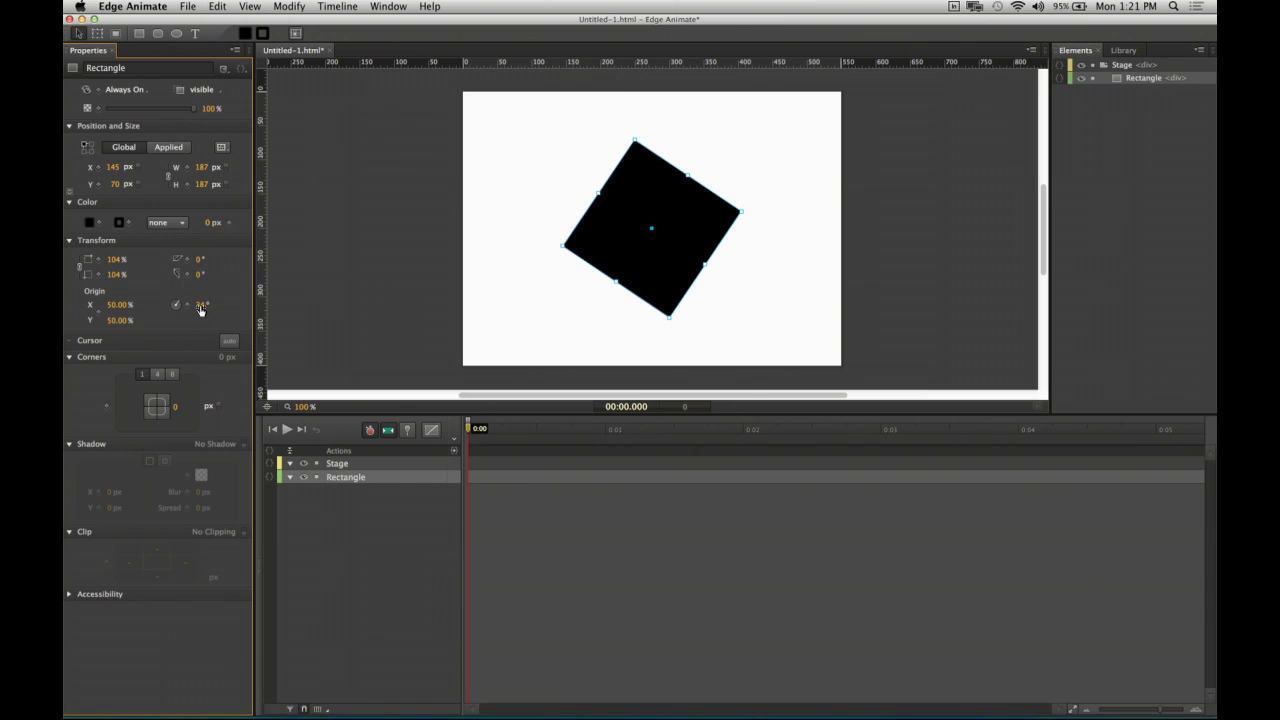
Undo the rectangle's scale and rotation changes, and use the pin to animate it sliding in from X -227 px over the first second.
{"action": "key", "text": "super+z"}
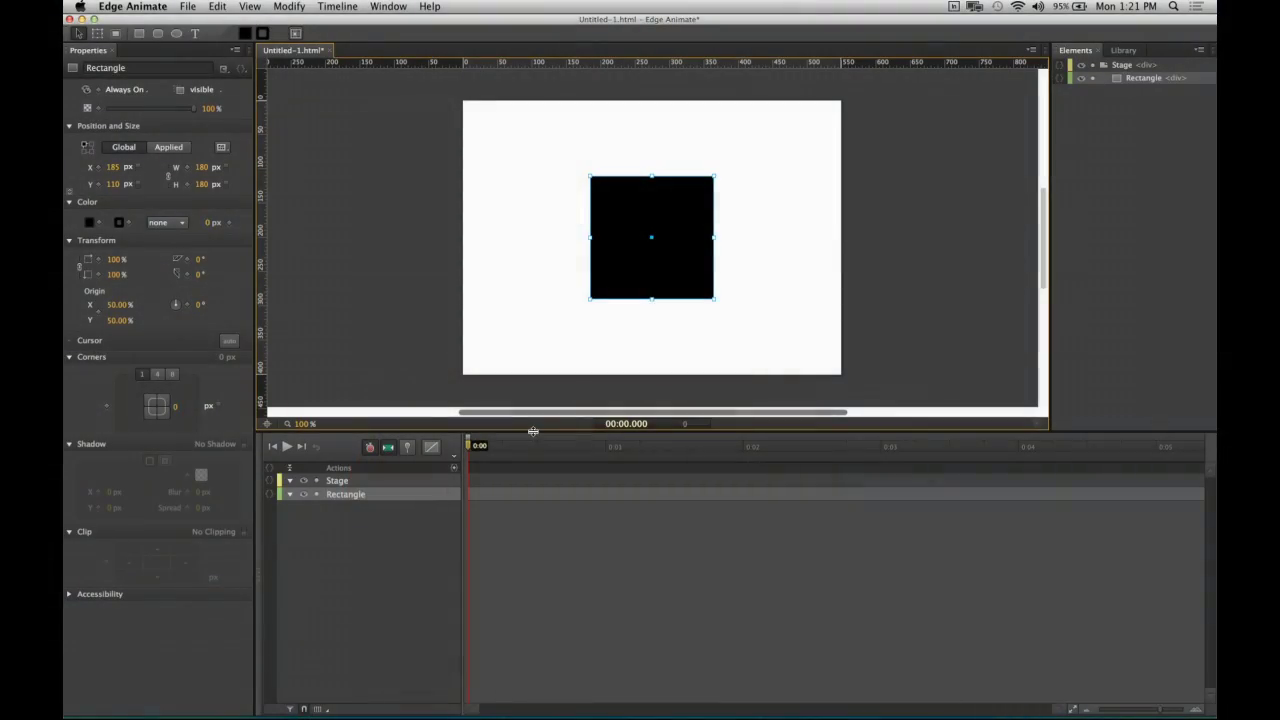
{"action": "left_click", "coordinate": [408, 448]}
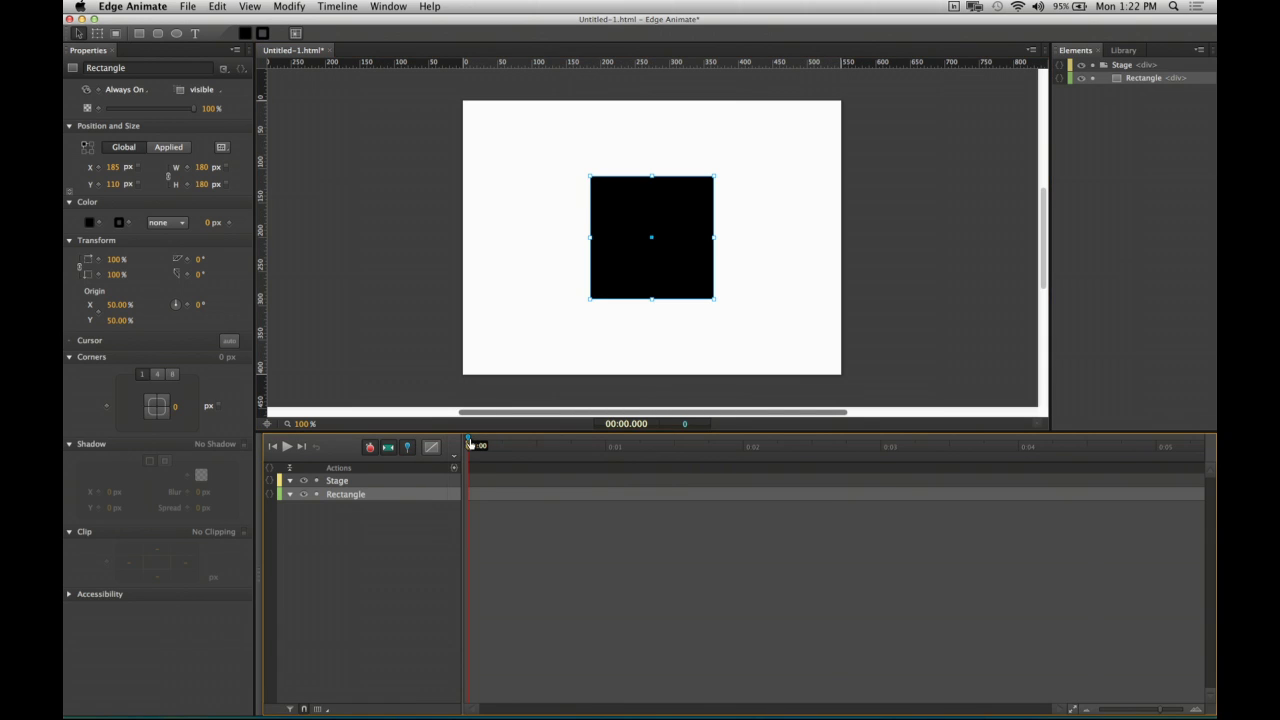
{"action": "left_click_drag", "start_coordinate": [468, 442], "coordinate": [604, 446]}
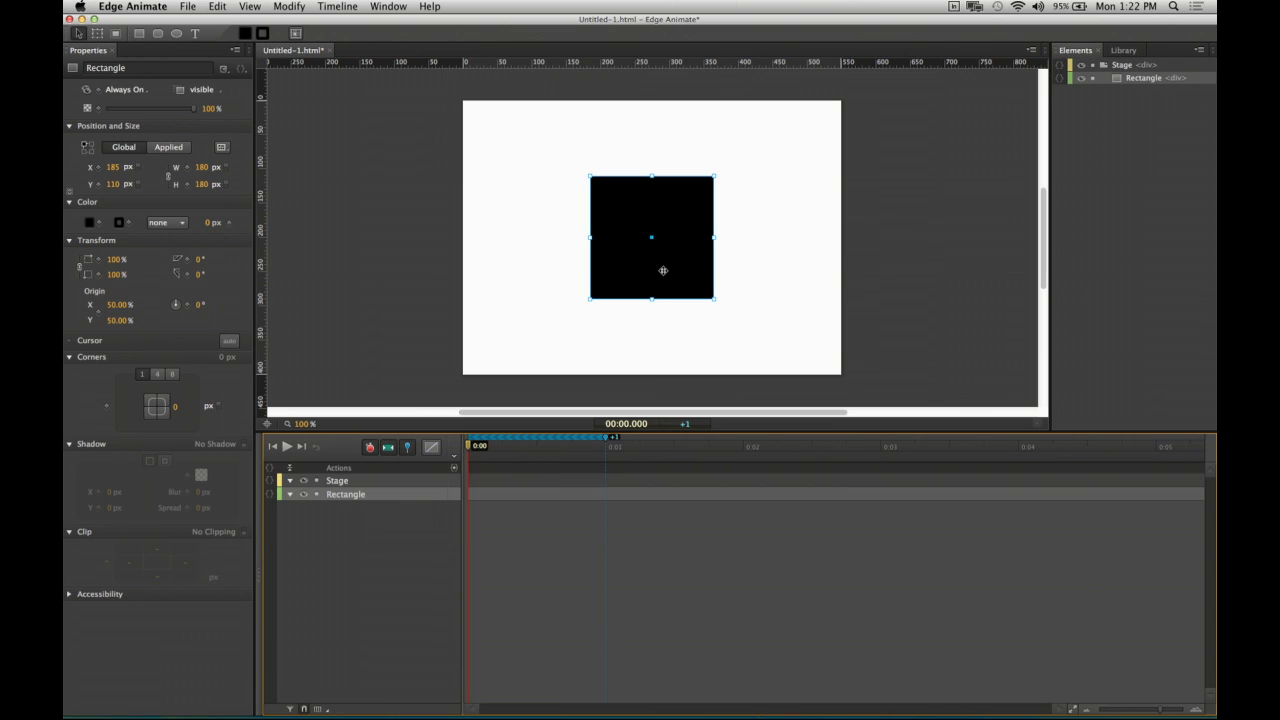
{"action": "left_click_drag", "start_coordinate": [663, 270], "coordinate": [380, 262]}
{"action": "key", "text": "space"}
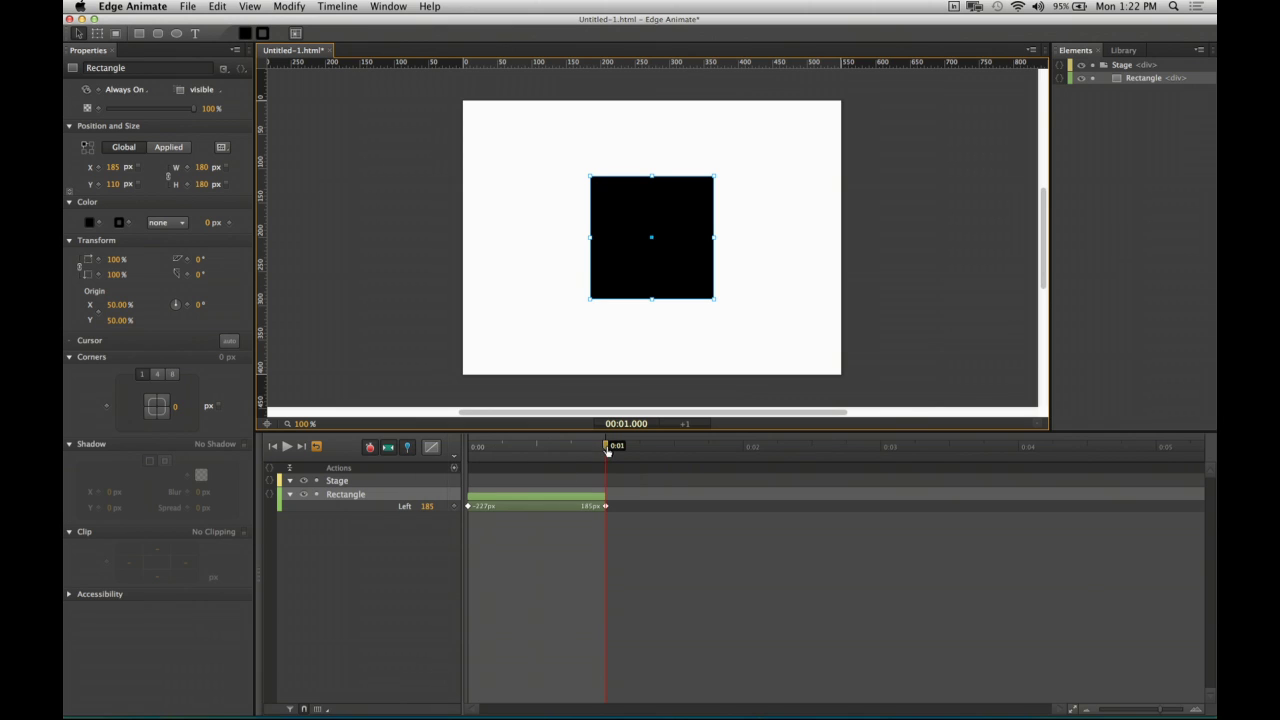
Animate the rectangle scaling to 153% and rotating to 180° between 0:01 and 0:02 using the pin, and play the result.
{"action": "left_click_drag", "start_coordinate": [607, 446], "coordinate": [743, 467]}
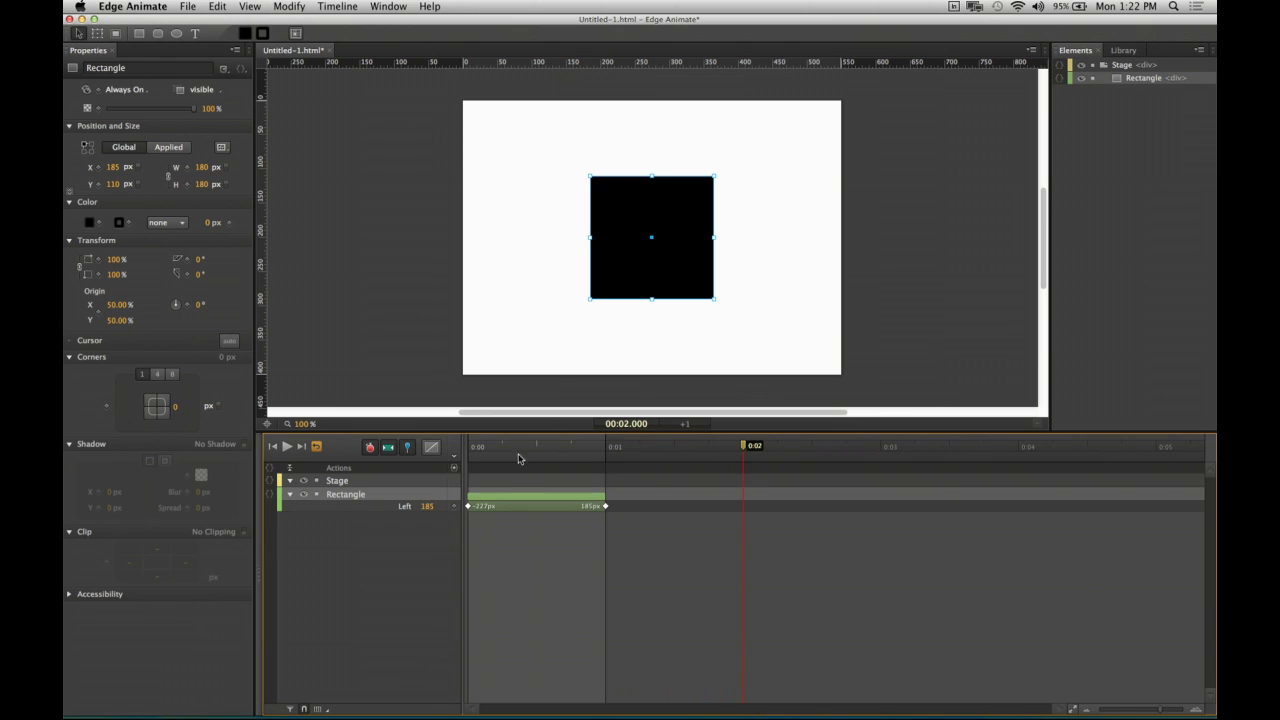
{"action": "left_click", "coordinate": [745, 447]}
{"action": "left_click_drag", "start_coordinate": [745, 444], "coordinate": [603, 467]}
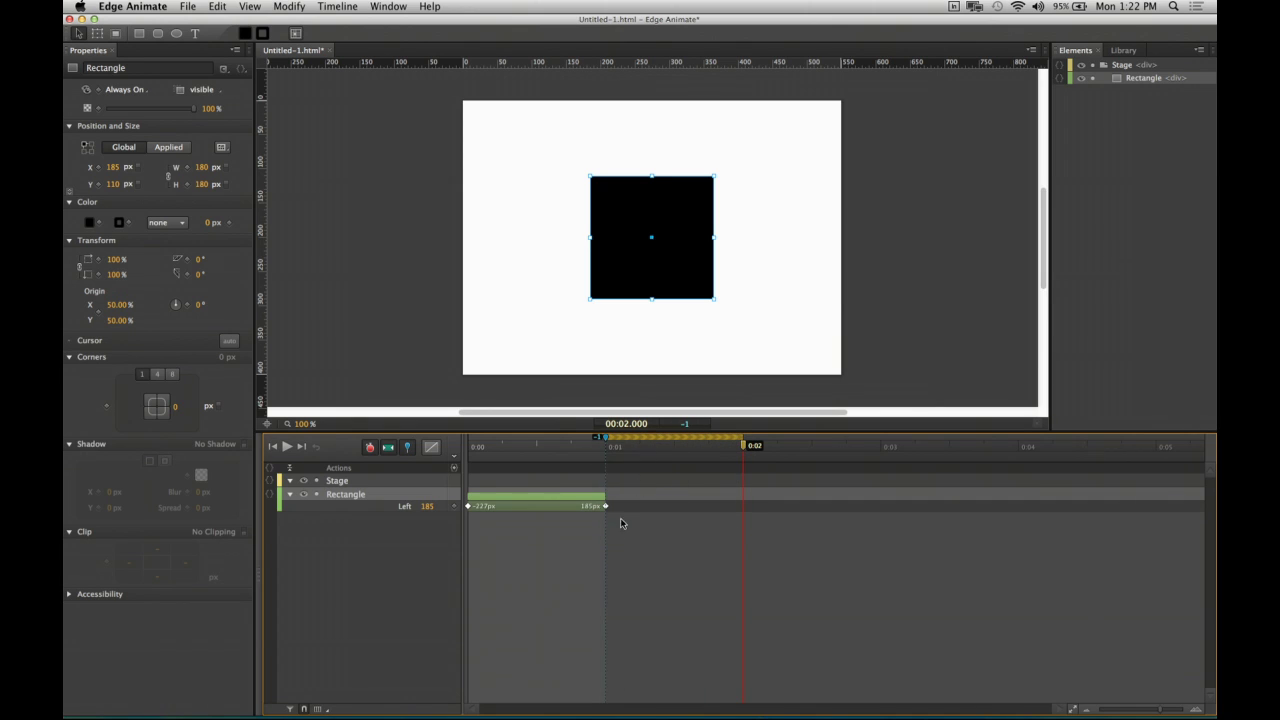
{"action": "left_click_drag", "start_coordinate": [114, 259], "coordinate": [155, 262]}
{"action": "left_click", "coordinate": [199, 305]}
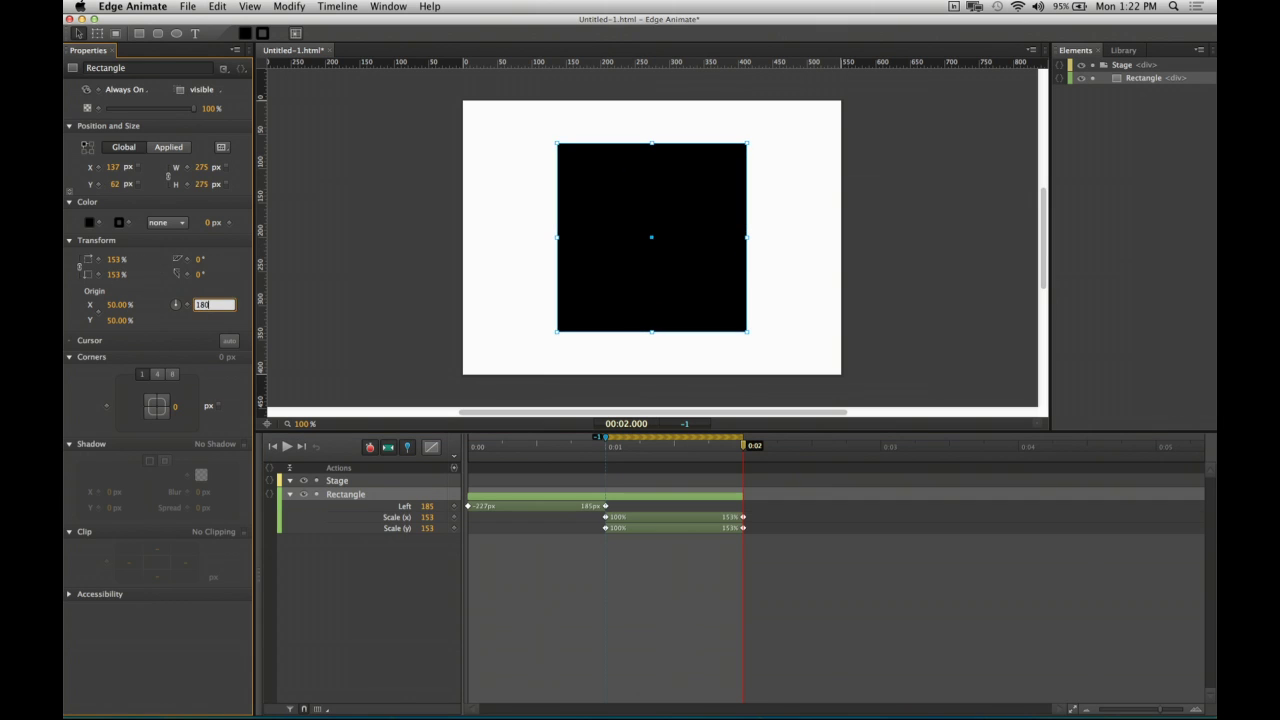
{"action": "key", "text": "Return"}
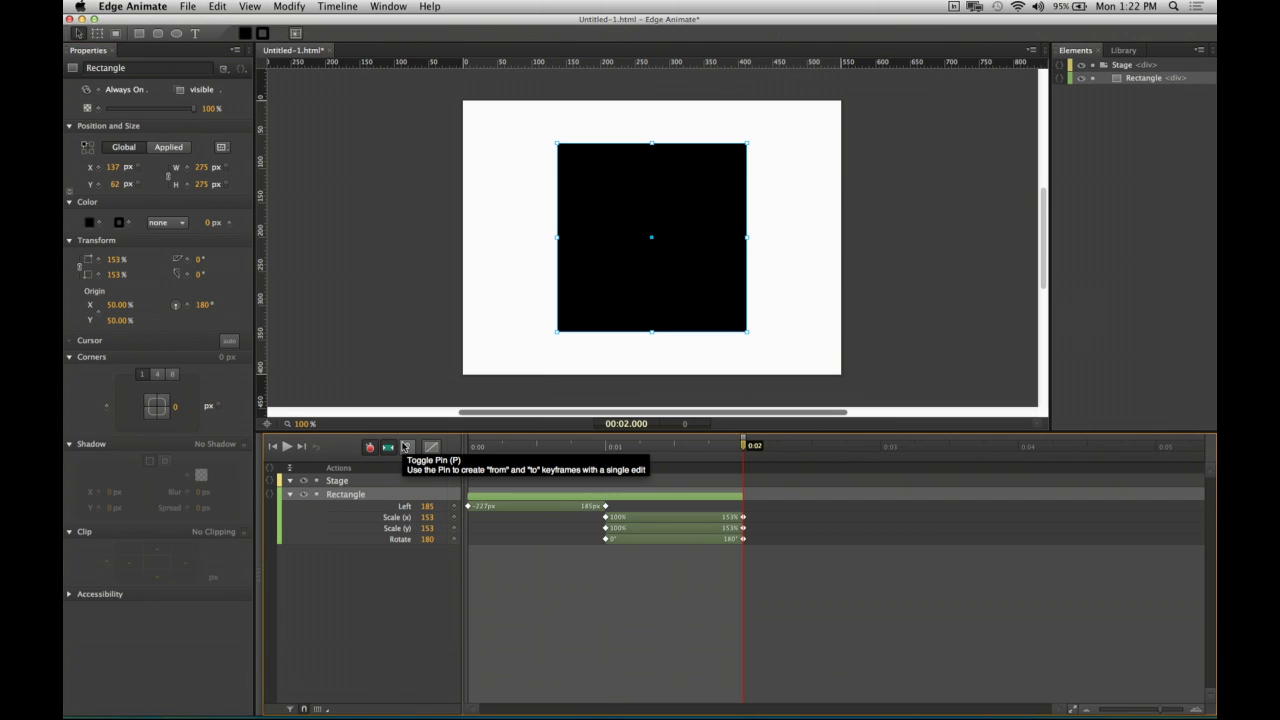
{"action": "key", "text": "space"}
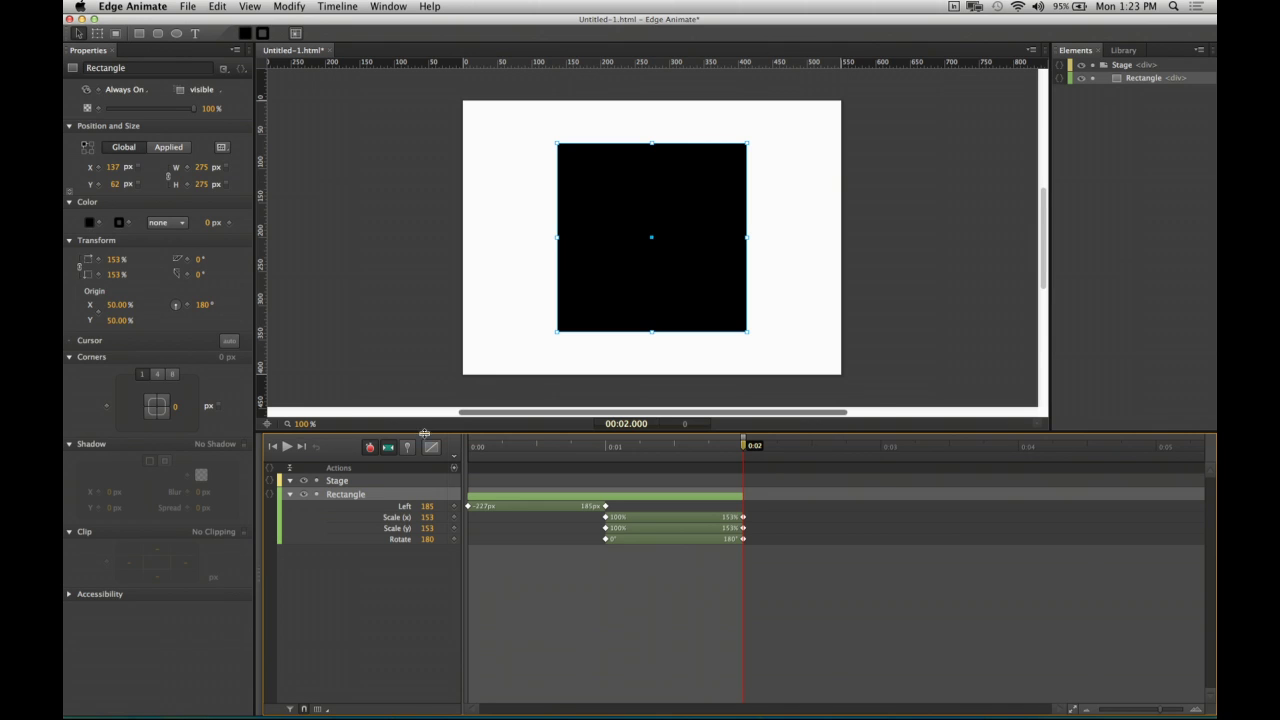
Shift the scale and rotate transitions earlier to overlap the slide, and apply Ease Out Expo easing to all the rectangle's transitions.
{"action": "left_click_drag", "start_coordinate": [666, 557], "coordinate": [592, 517]}
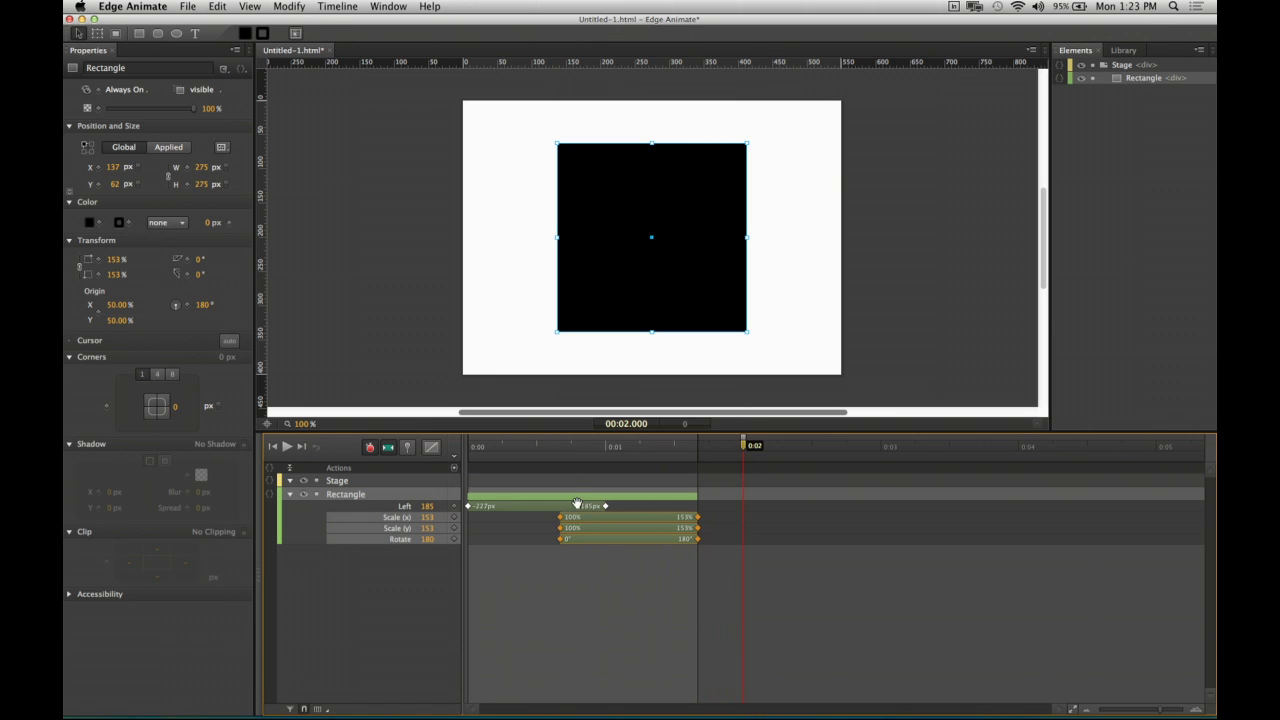
{"action": "left_click", "coordinate": [576, 498]}
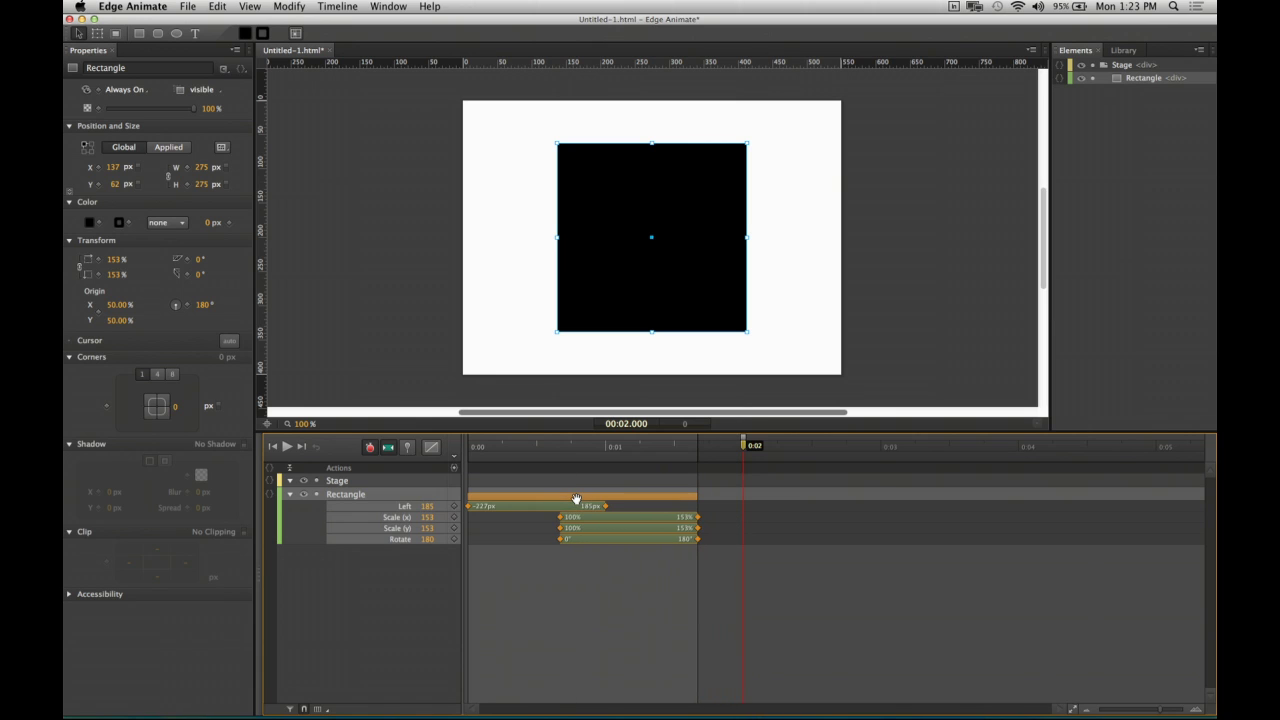
{"action": "left_click", "coordinate": [445, 451]}
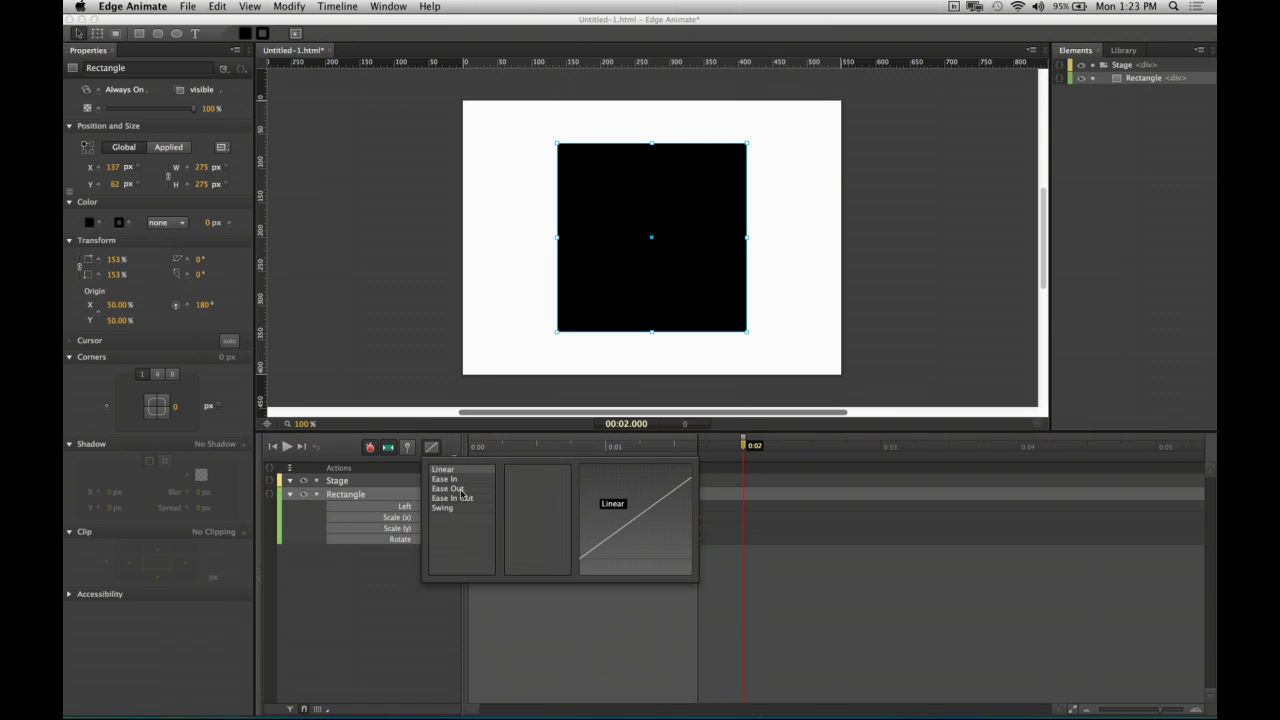
{"action": "left_click", "coordinate": [462, 490]}
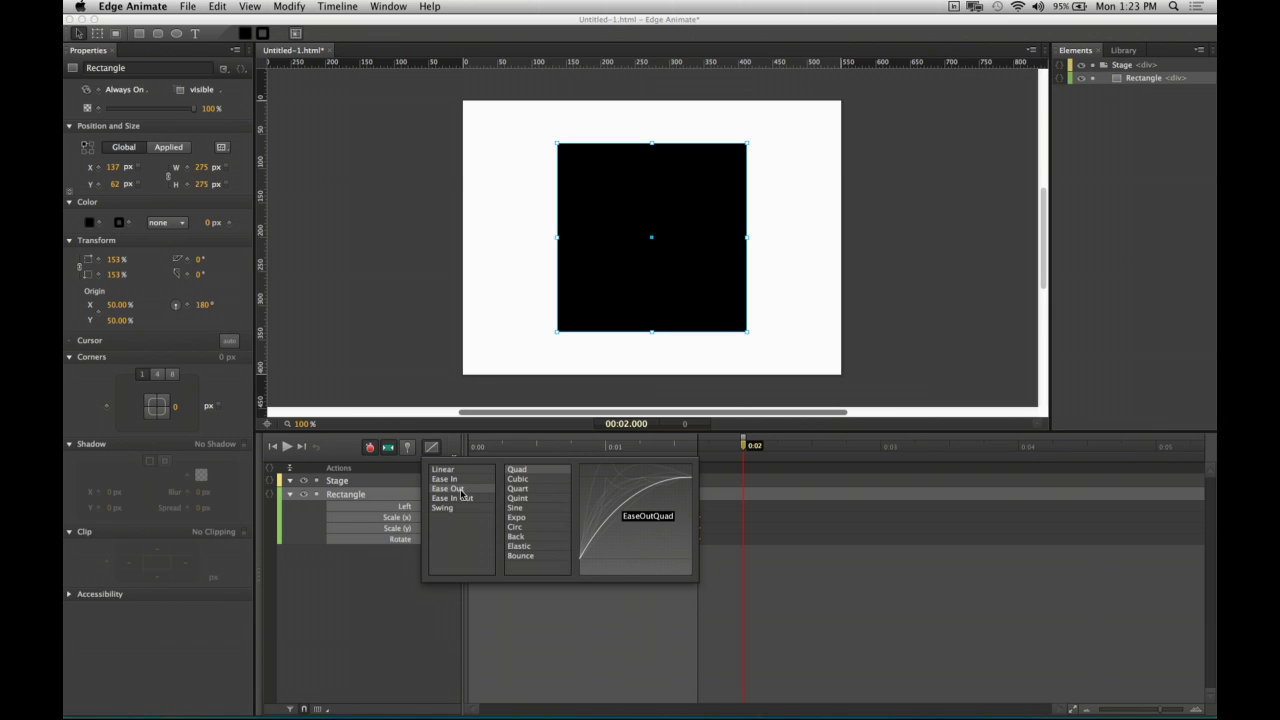
{"action": "left_click", "coordinate": [520, 518]}
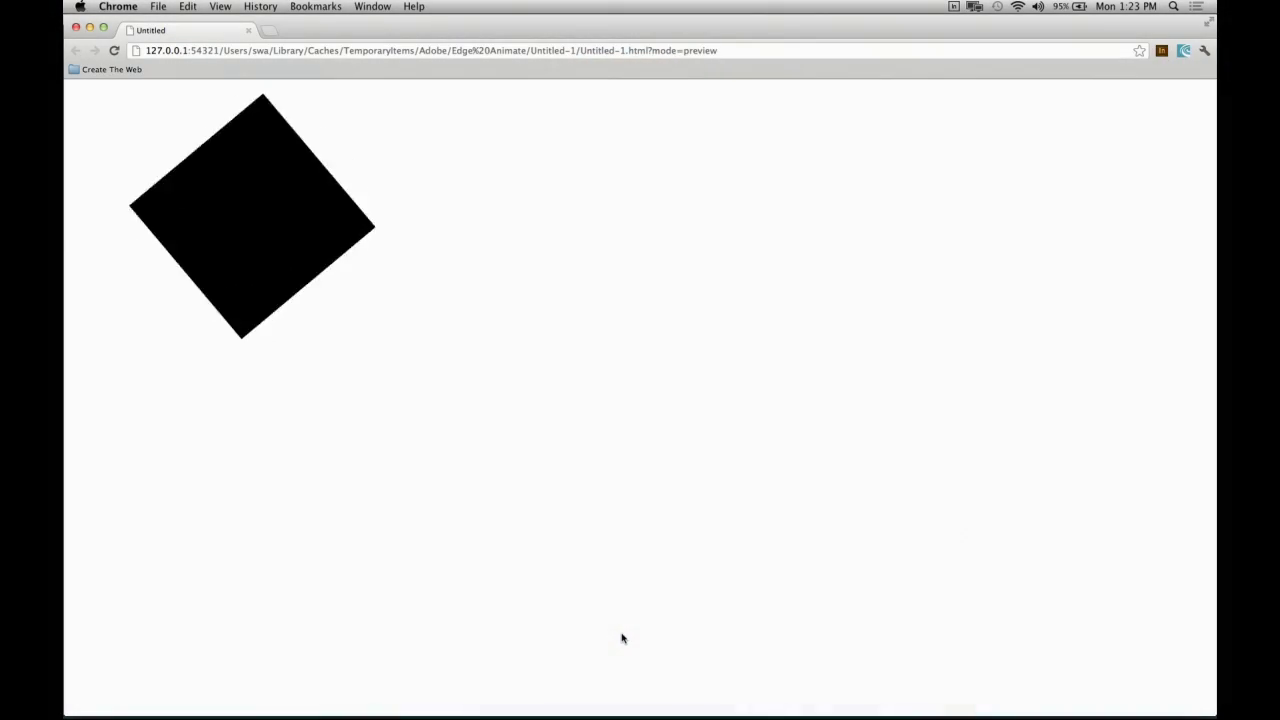
Replay the animation in the Chrome preview and switch back to Edge Animate.
{"action": "left_click", "coordinate": [114, 50]}
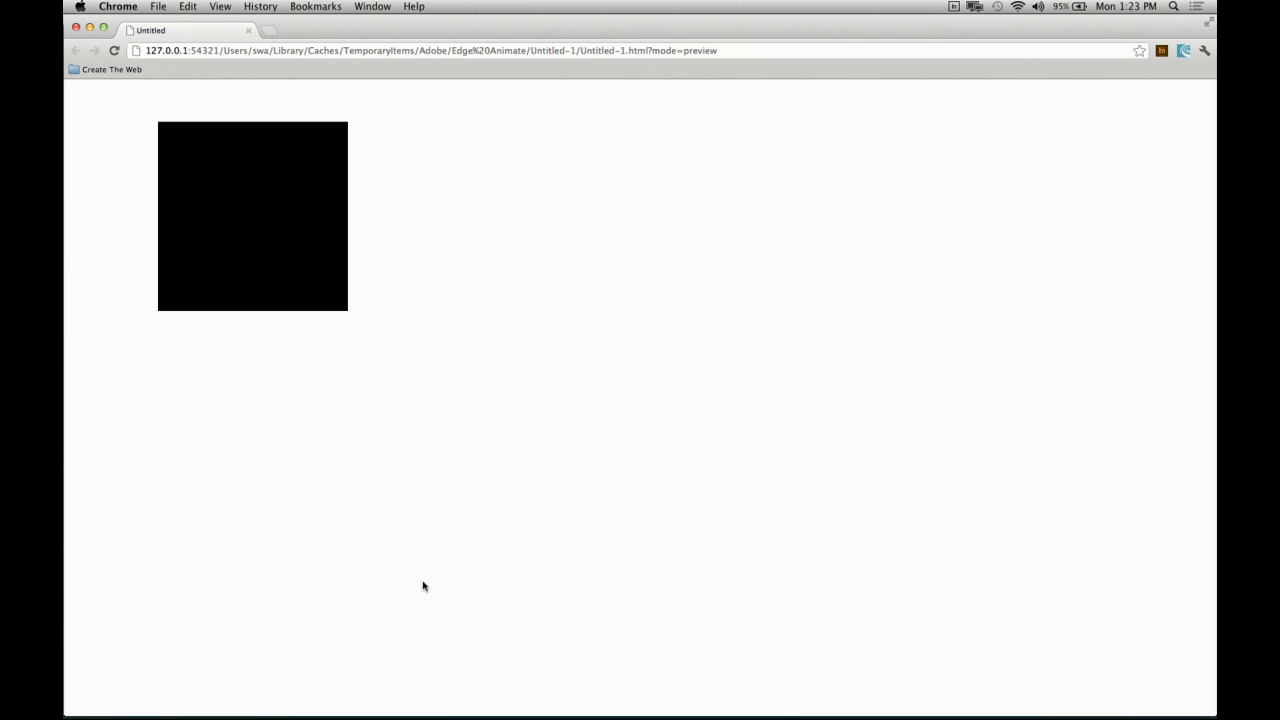
{"action": "key", "text": "super+Tab"}
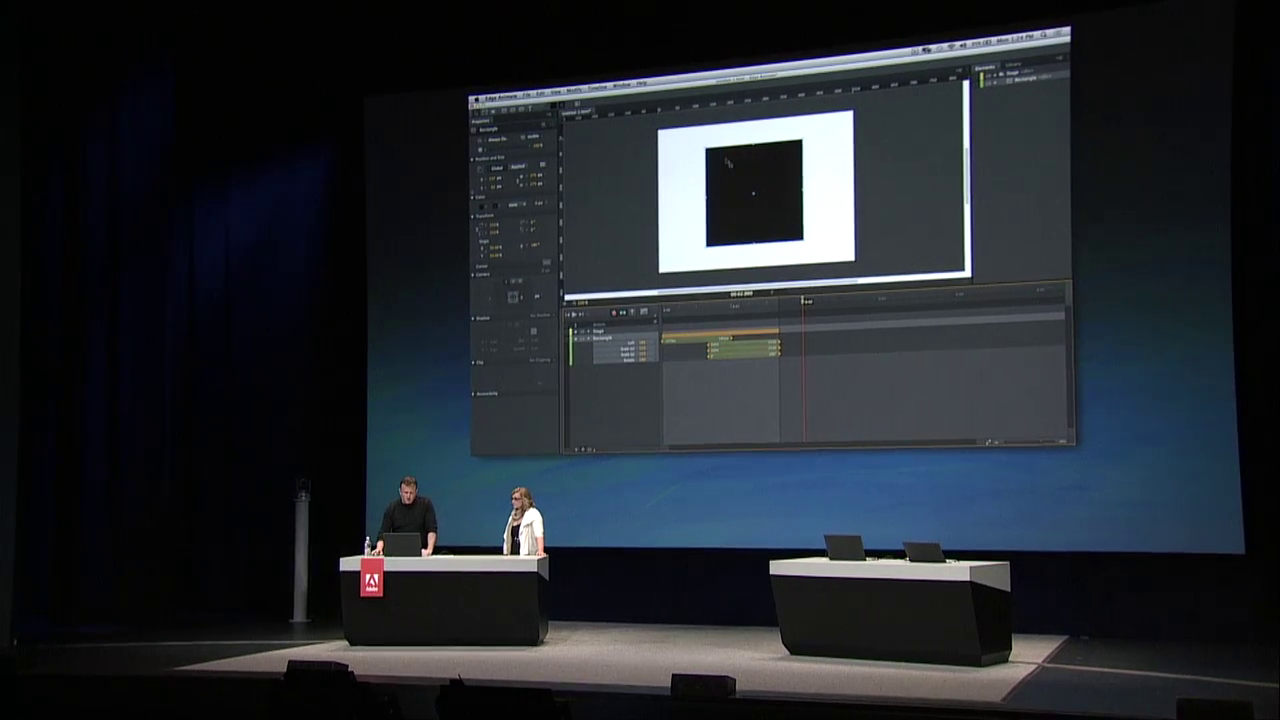
Convert the animated rectangle to a symbol named "box" with Autoplay timeline enabled, and show it in the library.
{"action": "right_click", "coordinate": [728, 161]}
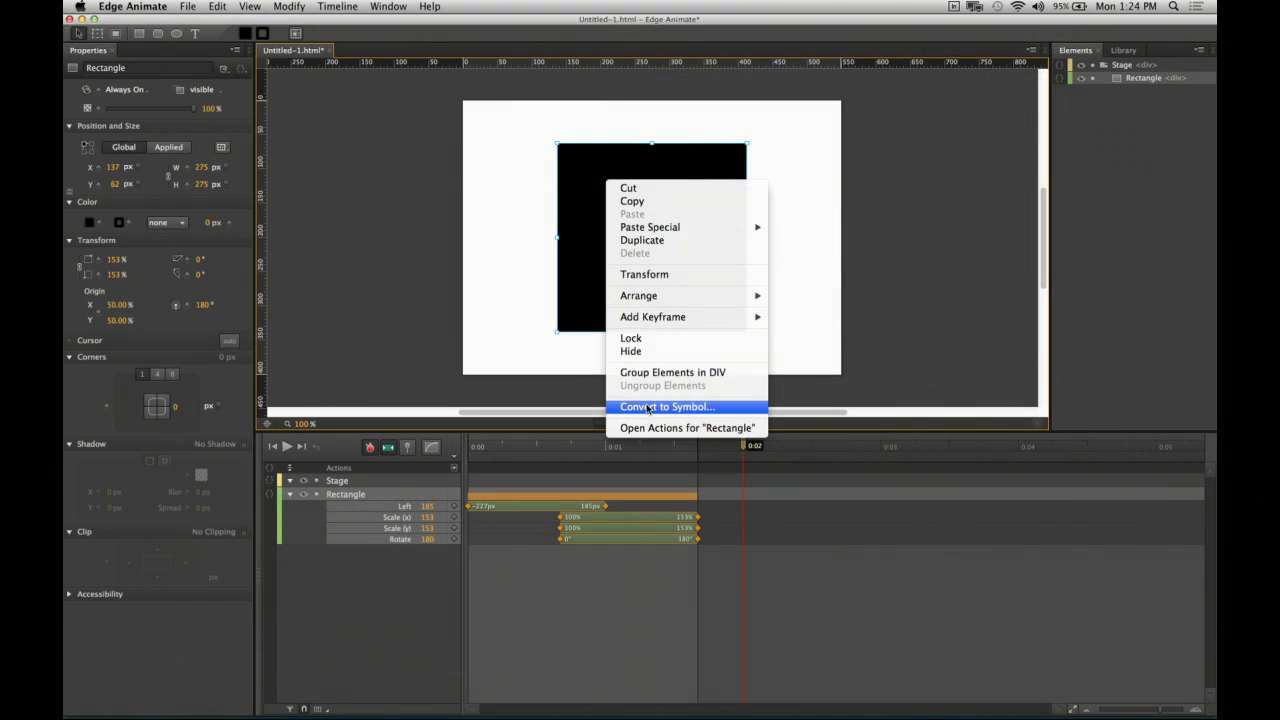
{"action": "left_click", "coordinate": [648, 407]}
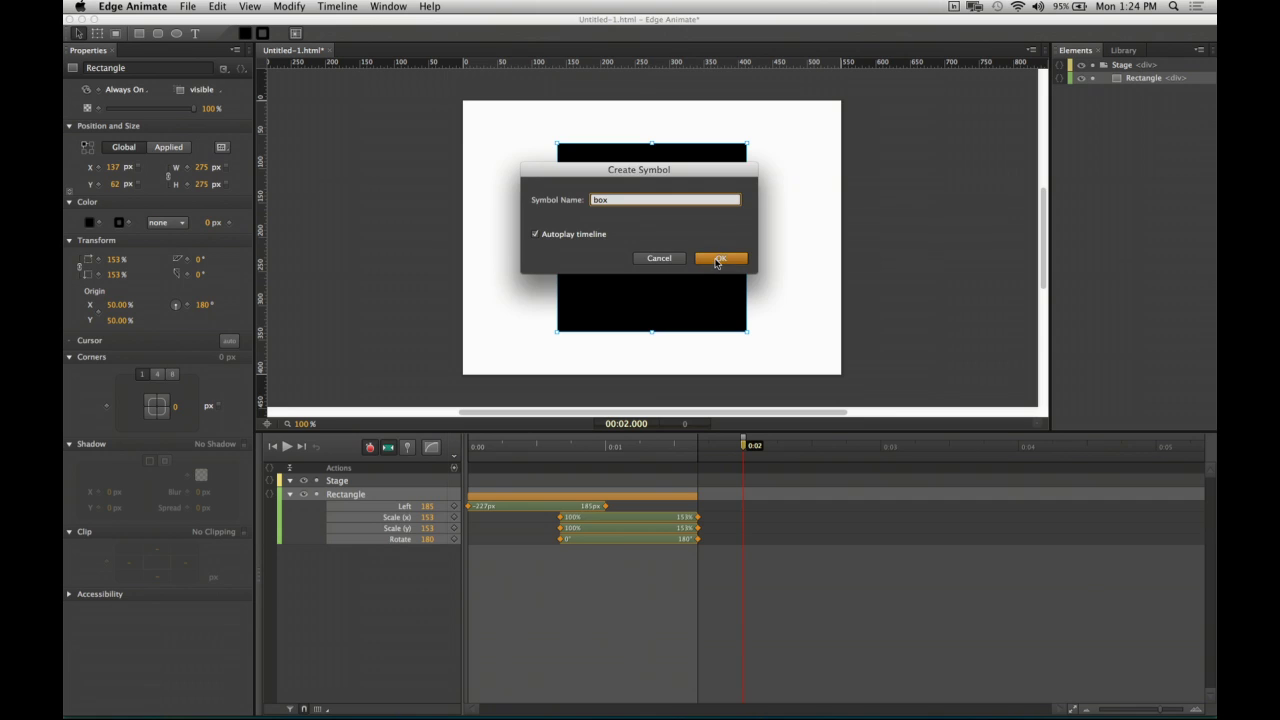
{"action": "left_click", "coordinate": [717, 259]}
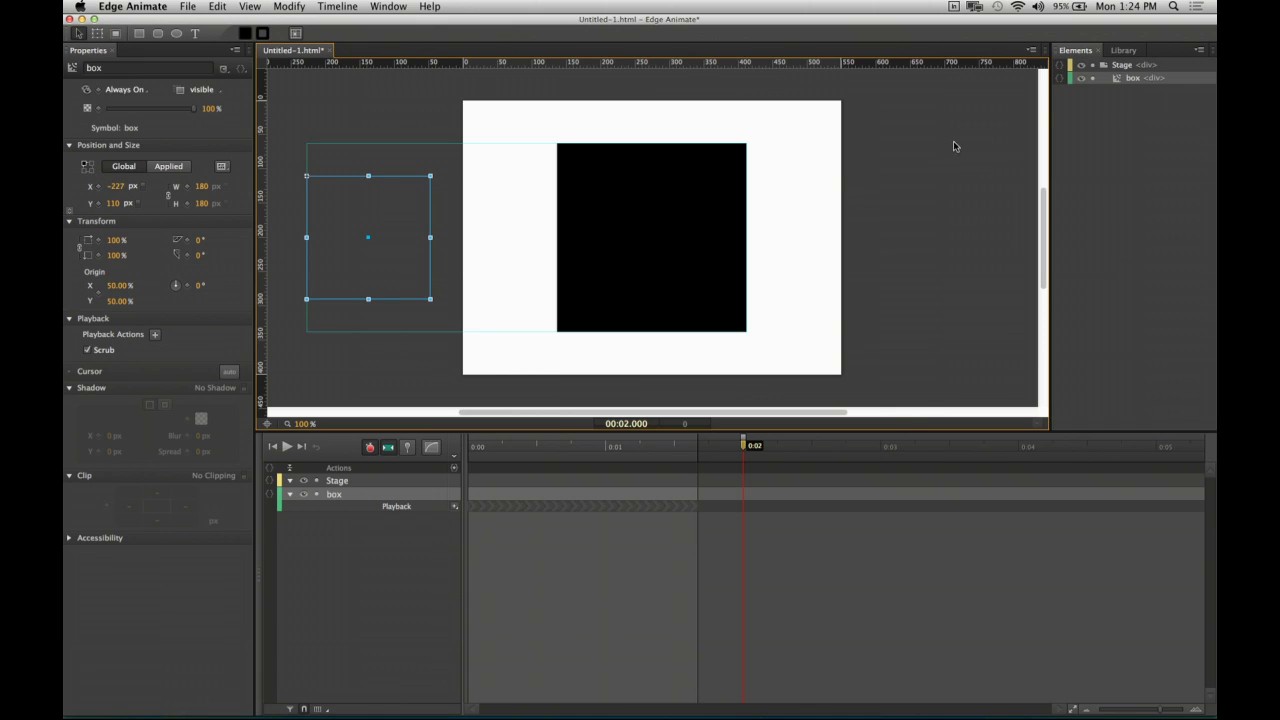
{"action": "left_click", "coordinate": [1124, 50]}
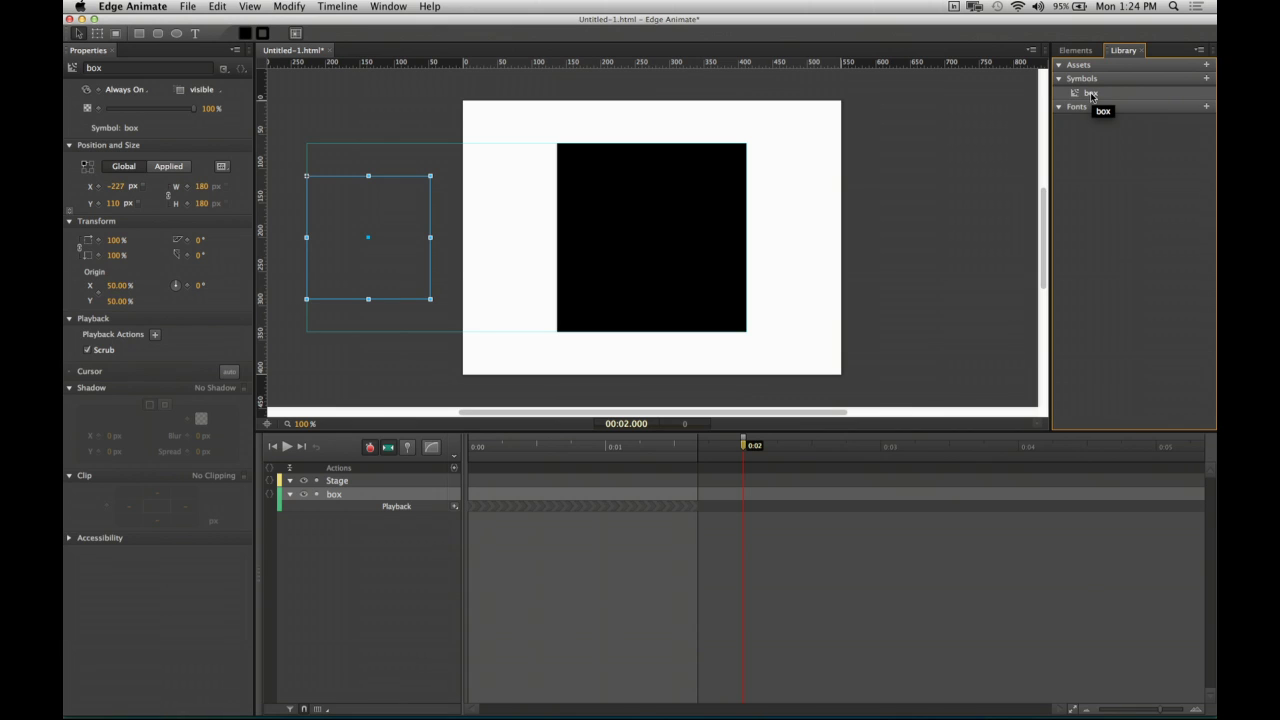
Duplicate the box instance and place the copy at about X 433, Y -226 px, rotated 139°, scaled to 78% with 62% opacity.
{"action": "left_click", "coordinate": [661, 224]}
{"action": "key", "text": "super+d"}
{"action": "left_click_drag", "start_coordinate": [640, 224], "coordinate": [731, 230]}
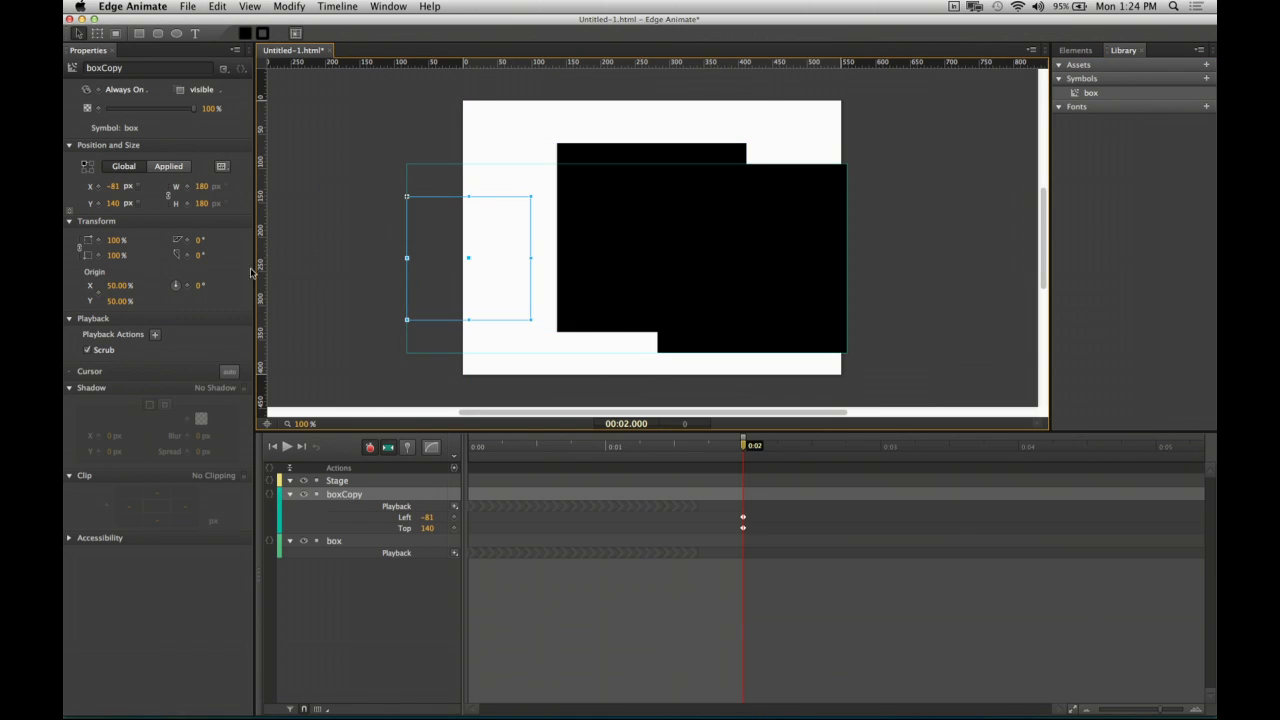
{"action": "left_click_drag", "start_coordinate": [198, 288], "coordinate": [356, 307]}
{"action": "left_click_drag", "start_coordinate": [430, 292], "coordinate": [763, 69]}
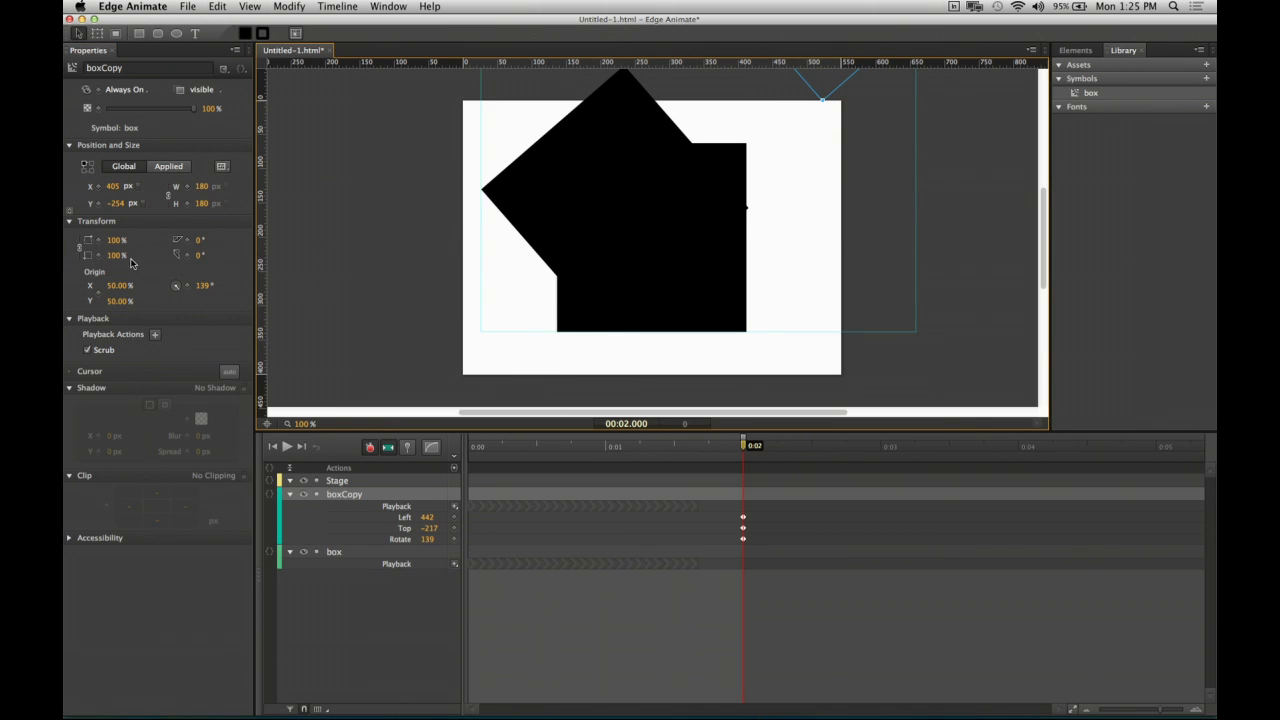
{"action": "left_click_drag", "start_coordinate": [117, 258], "coordinate": [163, 17]}
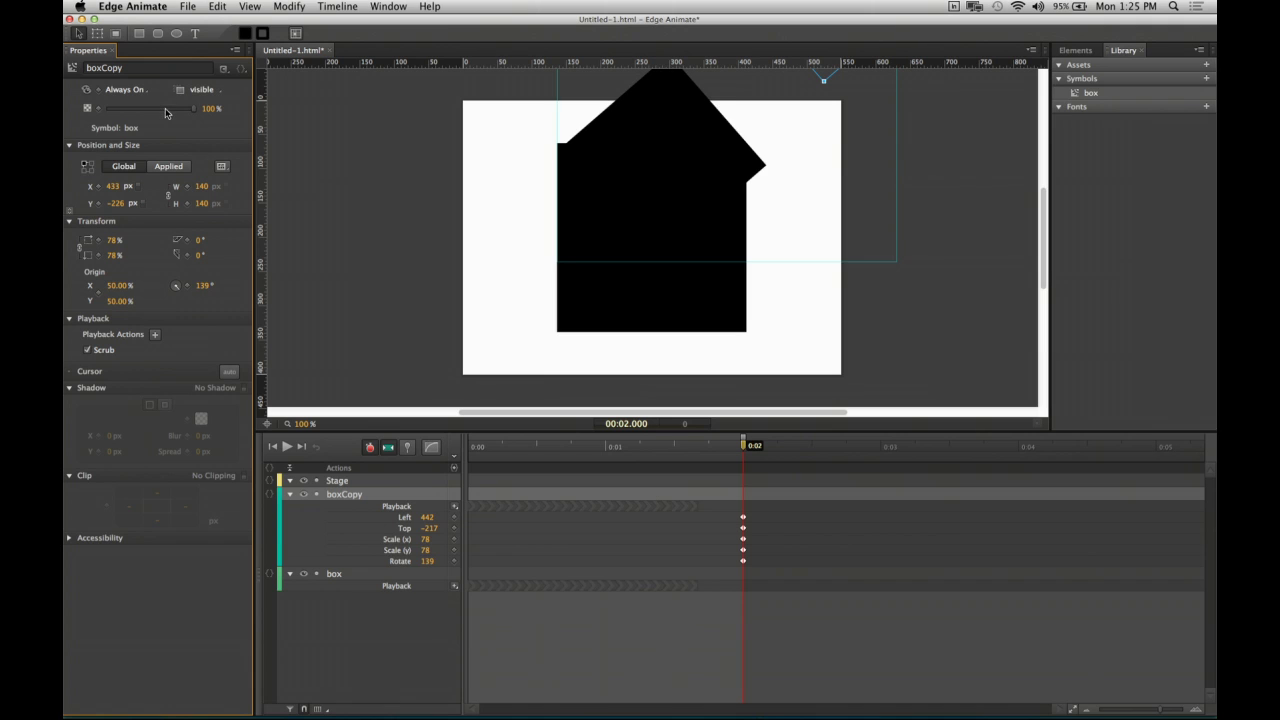
{"action": "left_click_drag", "start_coordinate": [168, 108], "coordinate": [160, 111]}
Duplicate boxCopy and place the new copy at about X -196, Y -48 px, rotated 43°, scaled to 60% with 39% opacity.
{"action": "key", "text": "super+d"}
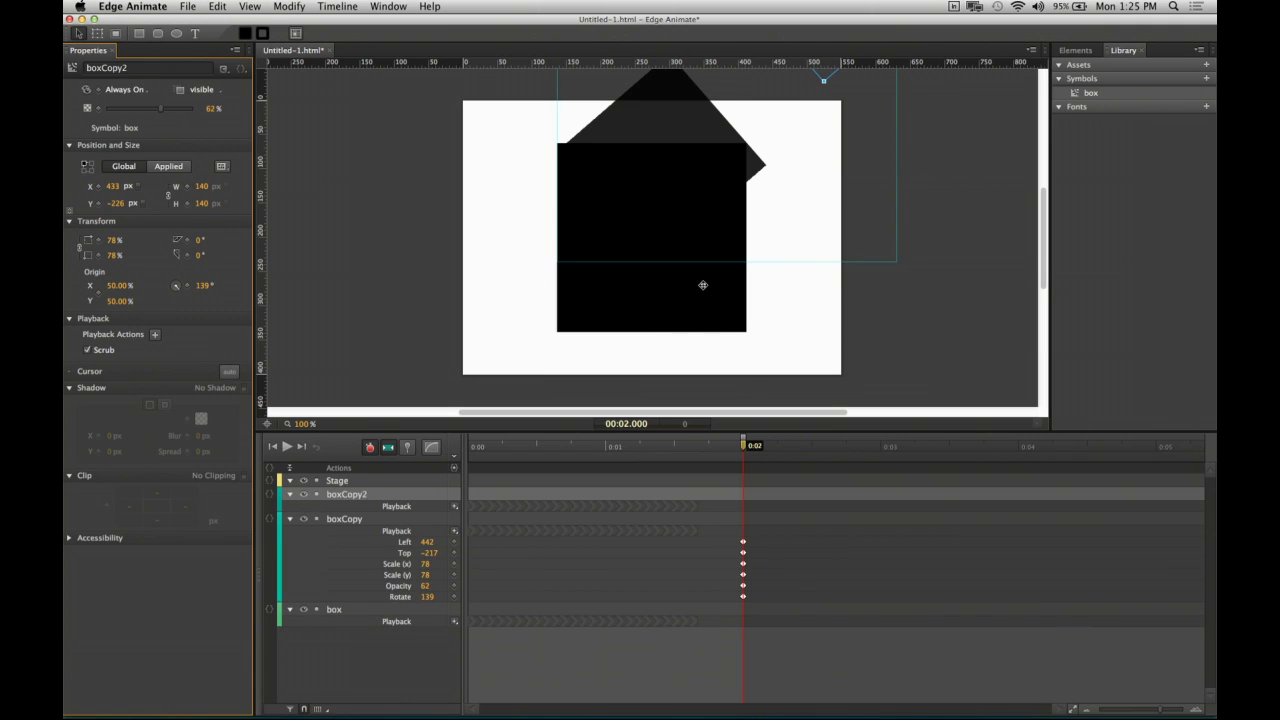
{"action": "left_click_drag", "start_coordinate": [204, 297], "coordinate": [155, 300]}
{"action": "left_click_drag", "start_coordinate": [972, 155], "coordinate": [390, 108]}
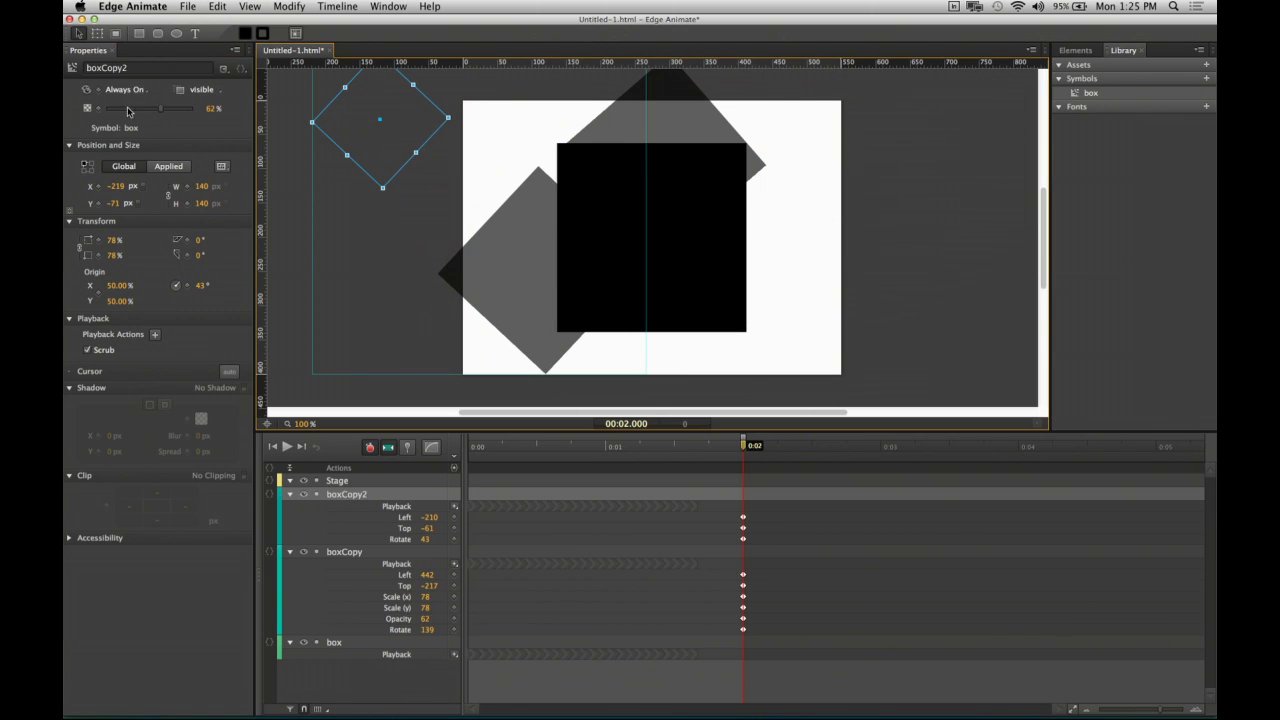
{"action": "left_click_drag", "start_coordinate": [160, 107], "coordinate": [139, 107]}
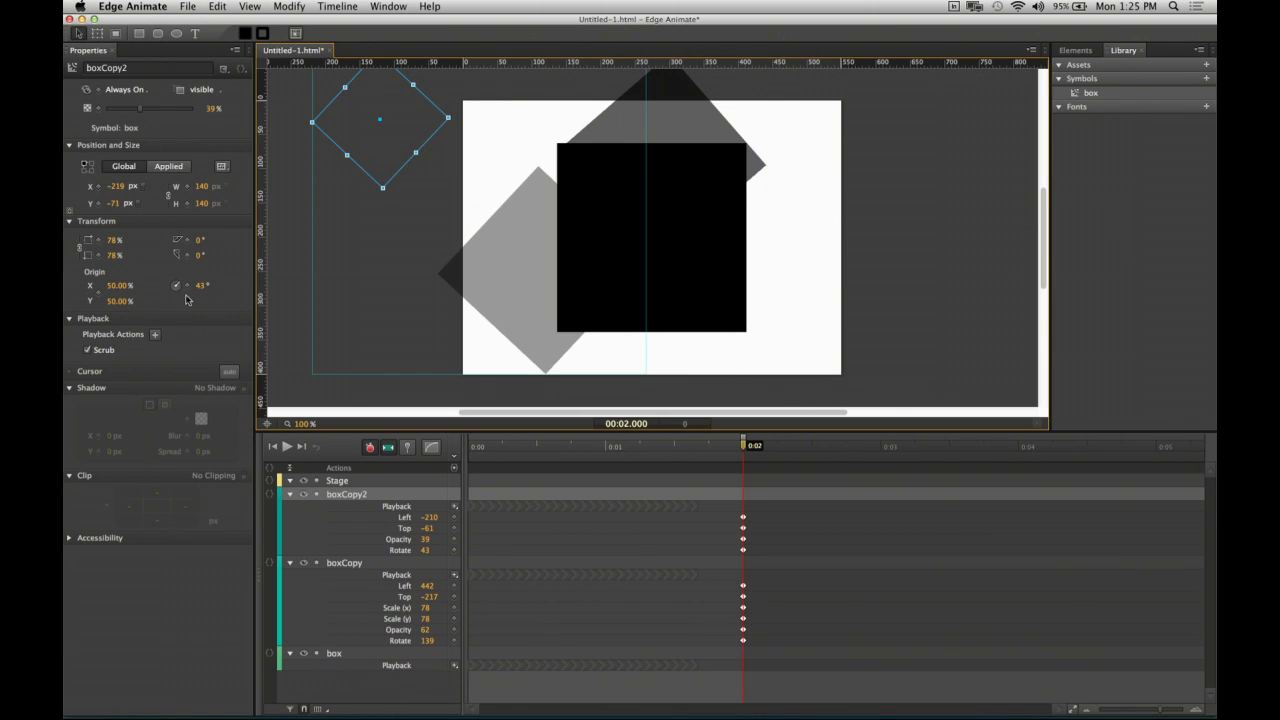
{"action": "left_click_drag", "start_coordinate": [113, 257], "coordinate": [635, 365]}
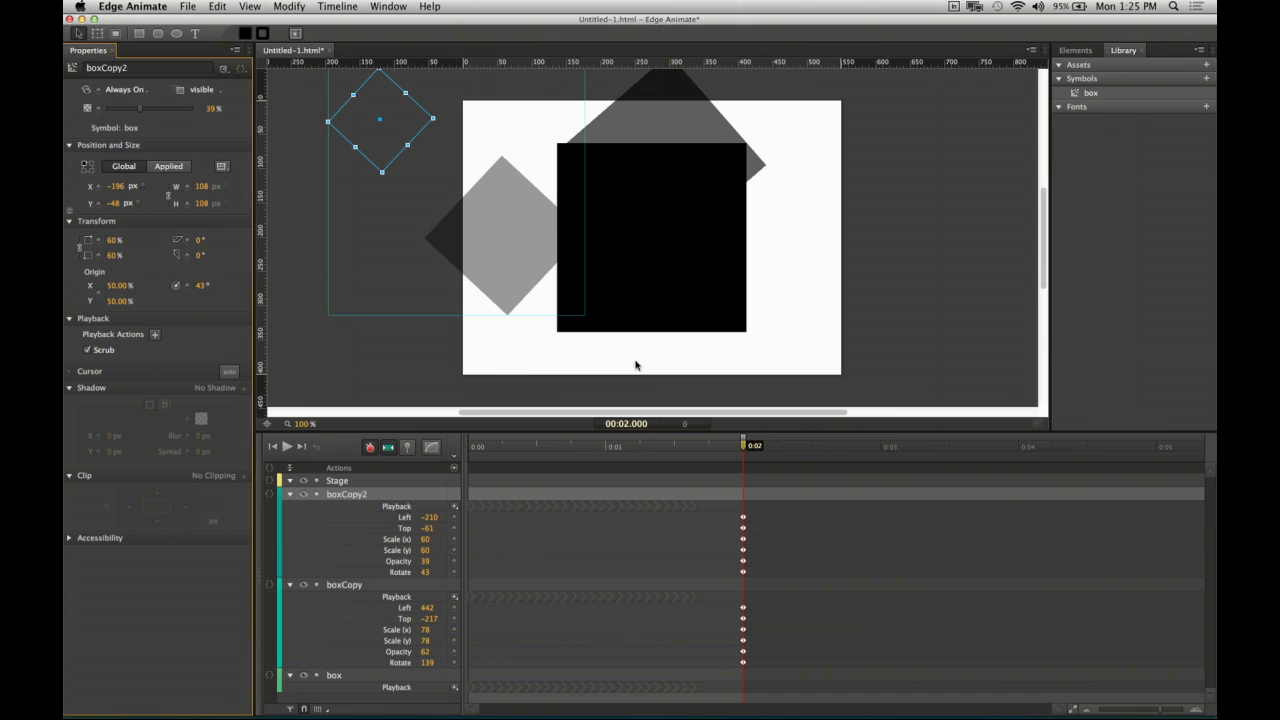
Turn off Auto-Keyframe Mode and preview the composition with its three box instances in the browser.
{"action": "left_click", "coordinate": [877, 330]}
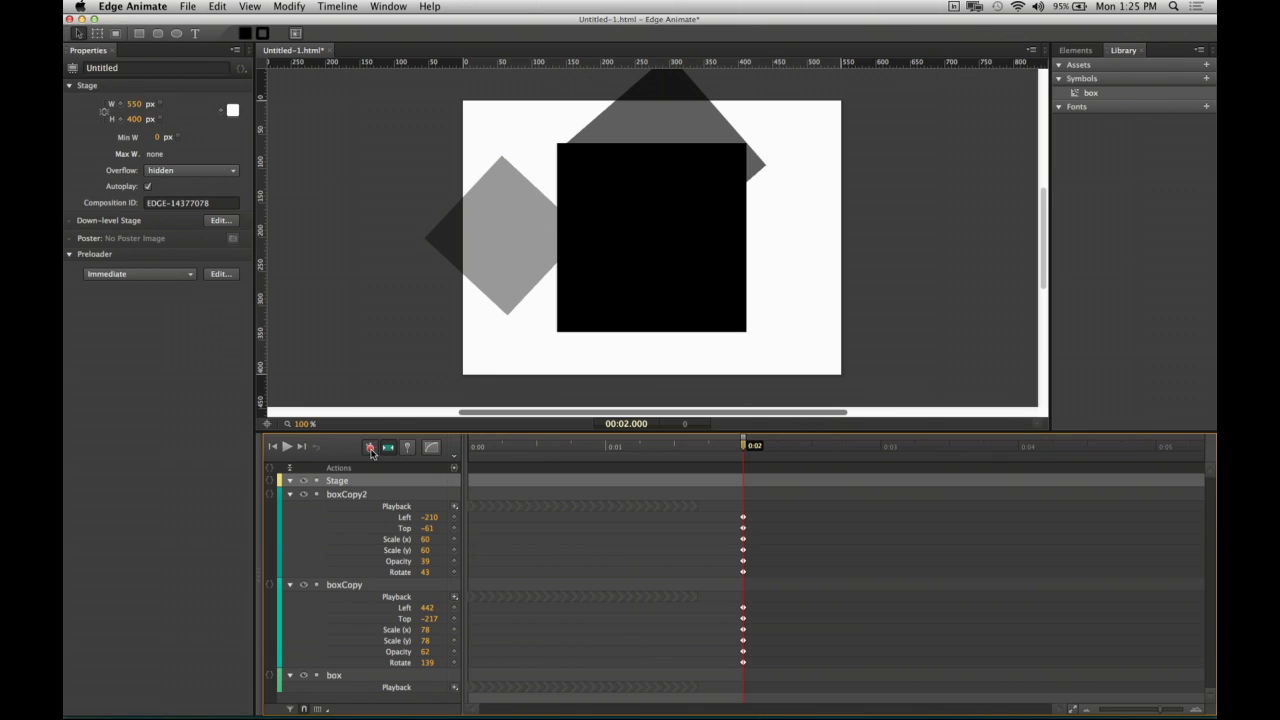
{"action": "left_click", "coordinate": [813, 585]}
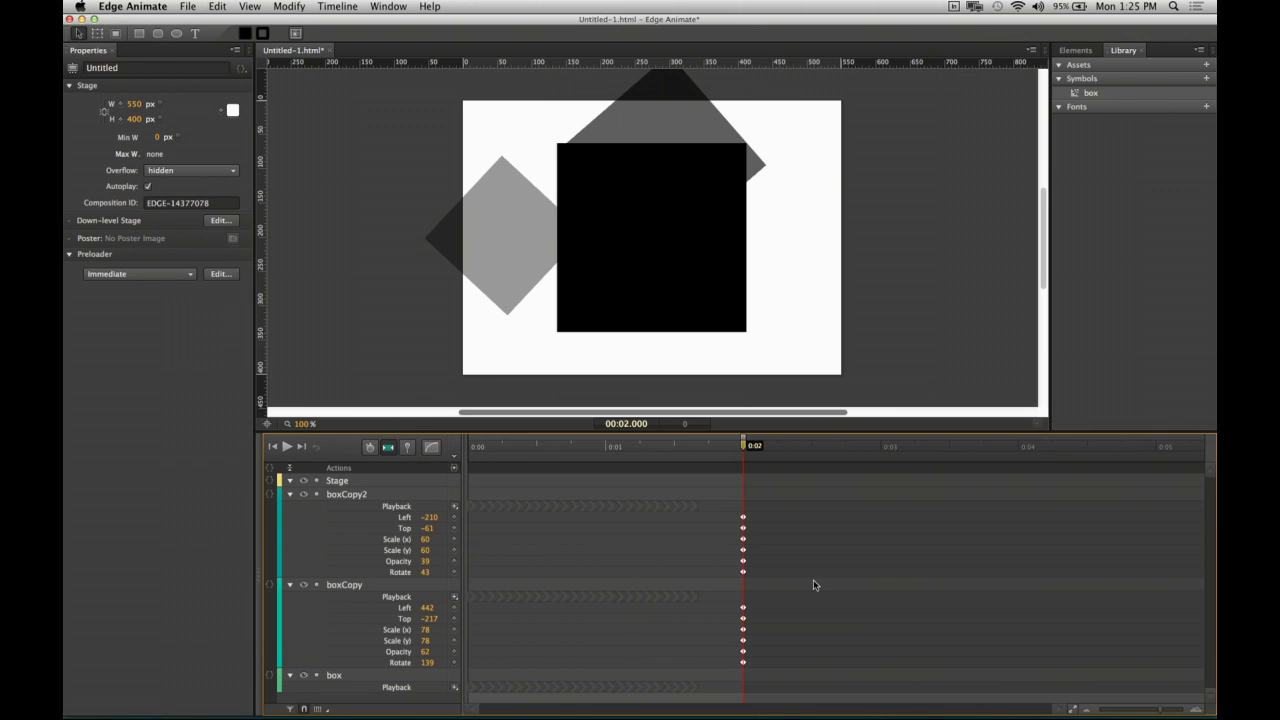
{"action": "key", "text": "super+Return"}
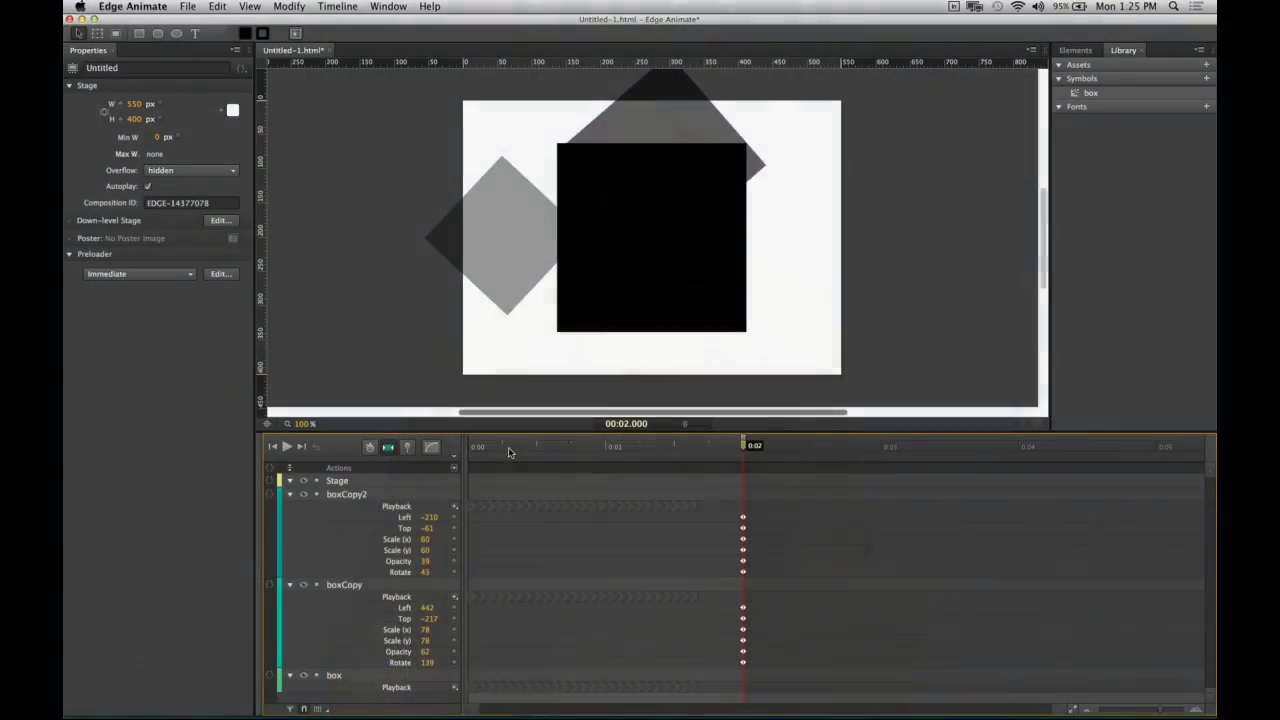
Add a Play Reverse playback action to boxCopy2 at 0:00.
{"action": "left_click_drag", "start_coordinate": [743, 446], "coordinate": [465, 453]}
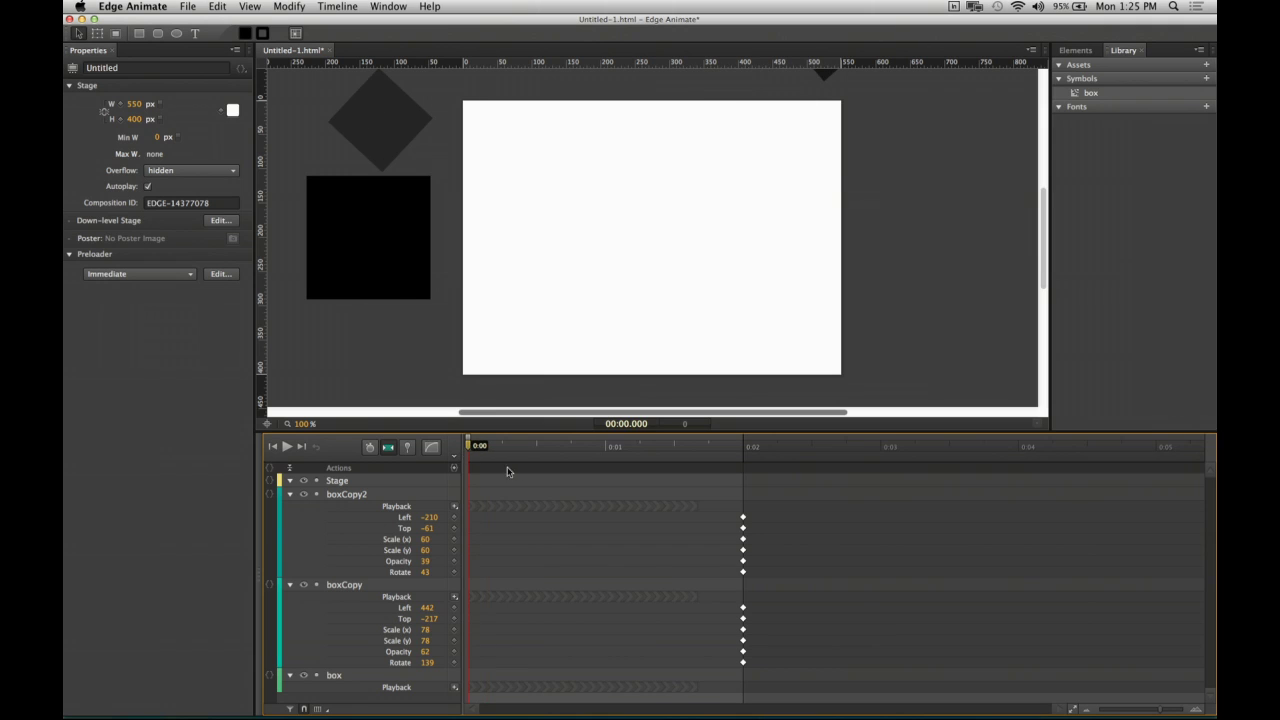
{"action": "left_click", "coordinate": [455, 507]}
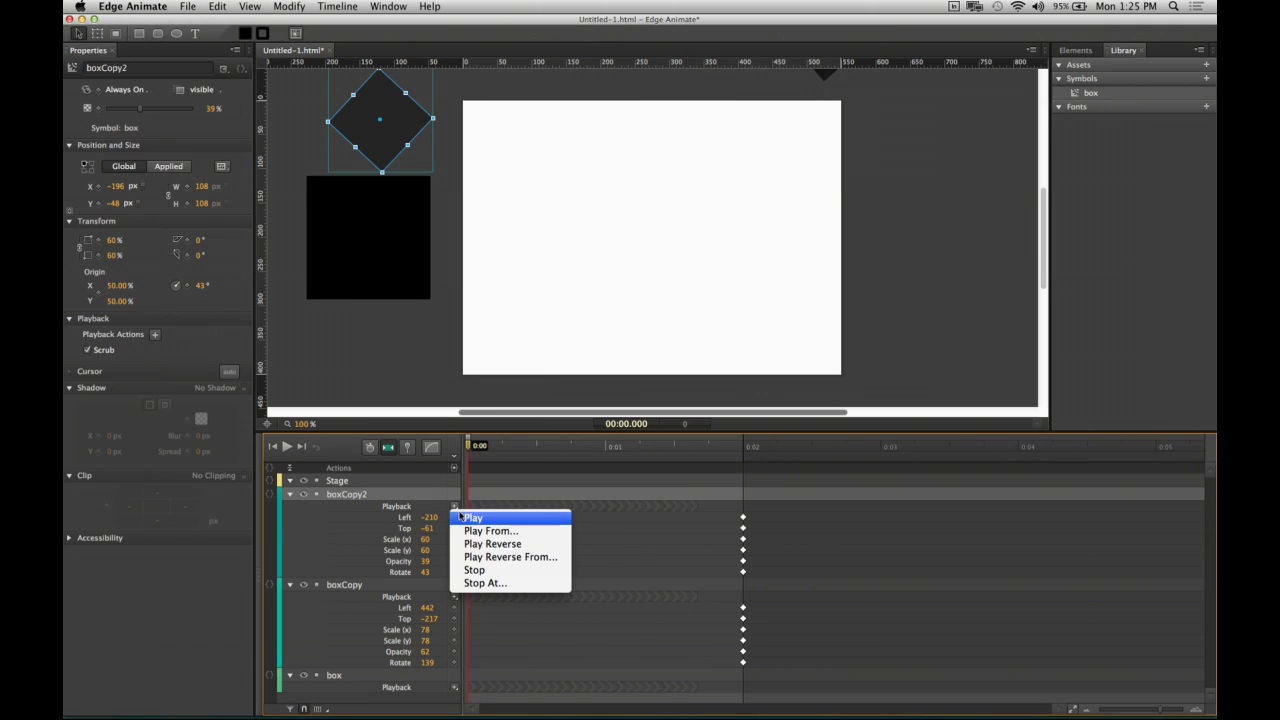
{"action": "left_click", "coordinate": [500, 545]}
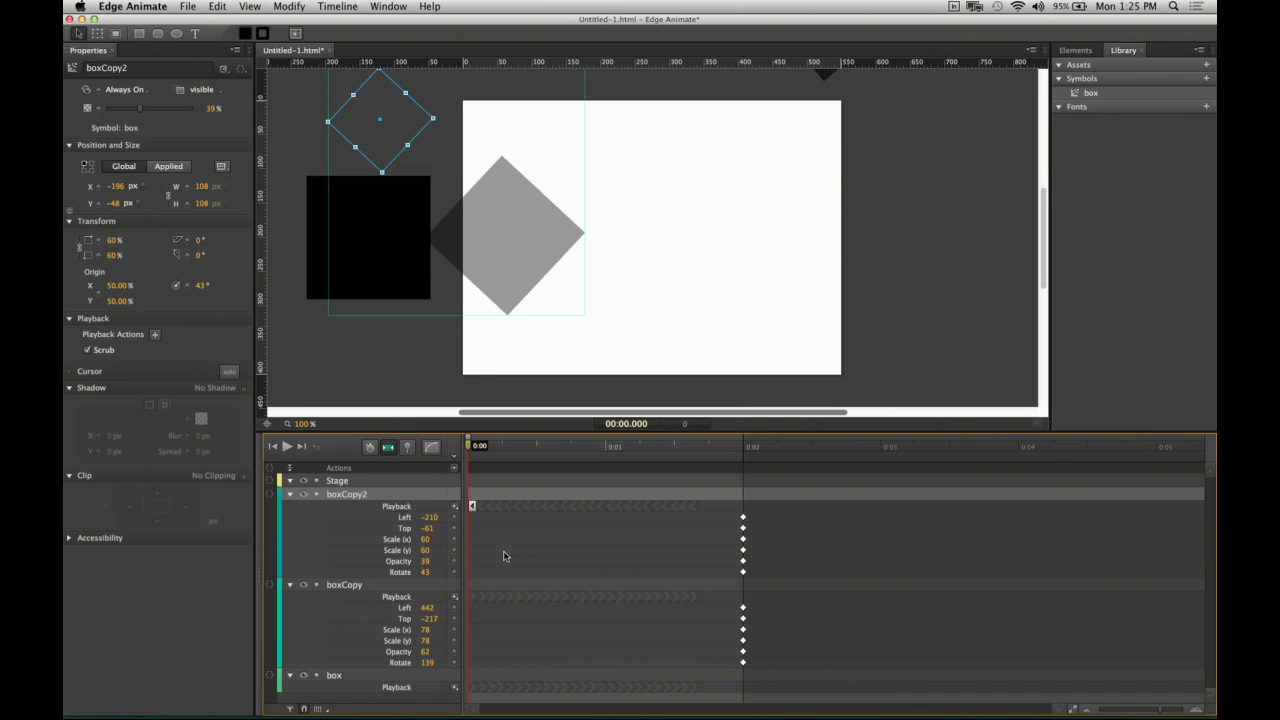
Add a Play Reverse playback action to boxCopy and shift it to about 1.6 seconds on the timeline.
{"action": "left_click", "coordinate": [455, 600]}
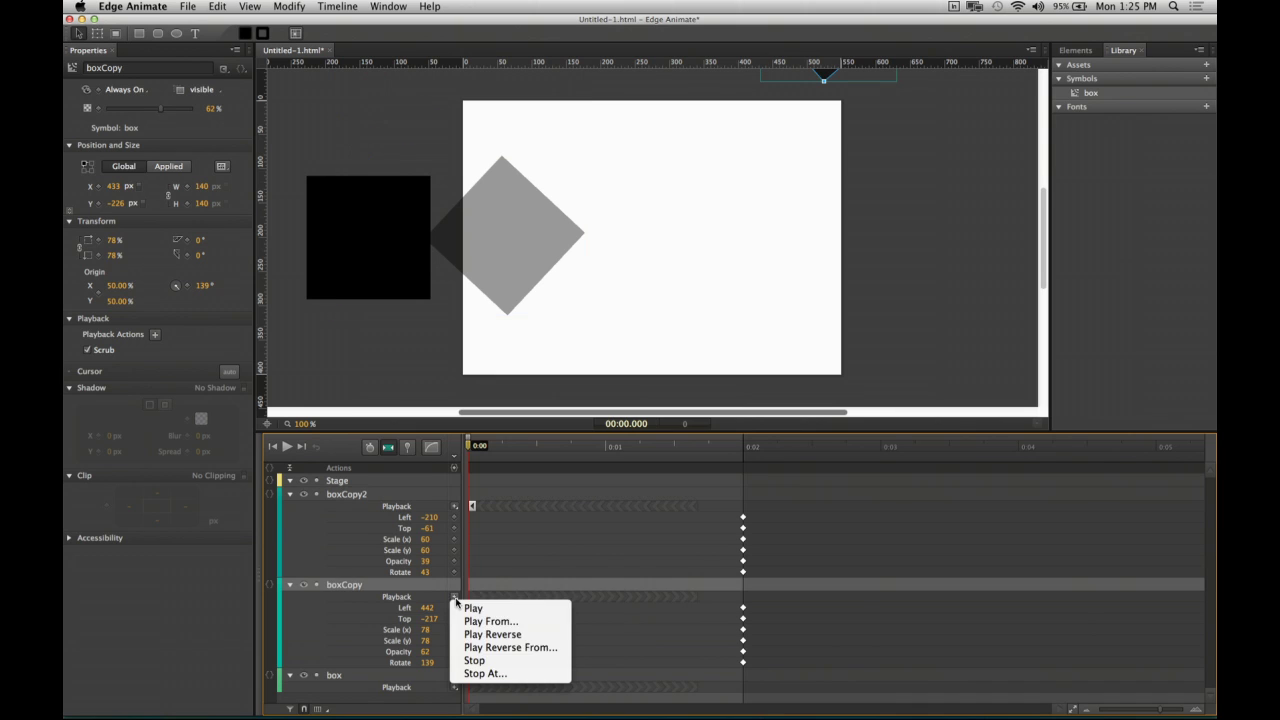
{"action": "left_click", "coordinate": [490, 634]}
{"action": "mouse_move", "coordinate": [472, 597]}
{"action": "left_mouse_down"}
{"action": "mouse_move", "coordinate": [708, 597]}
{"action": "mouse_move", "coordinate": [693, 598]}
{"action": "left_mouse_up"}
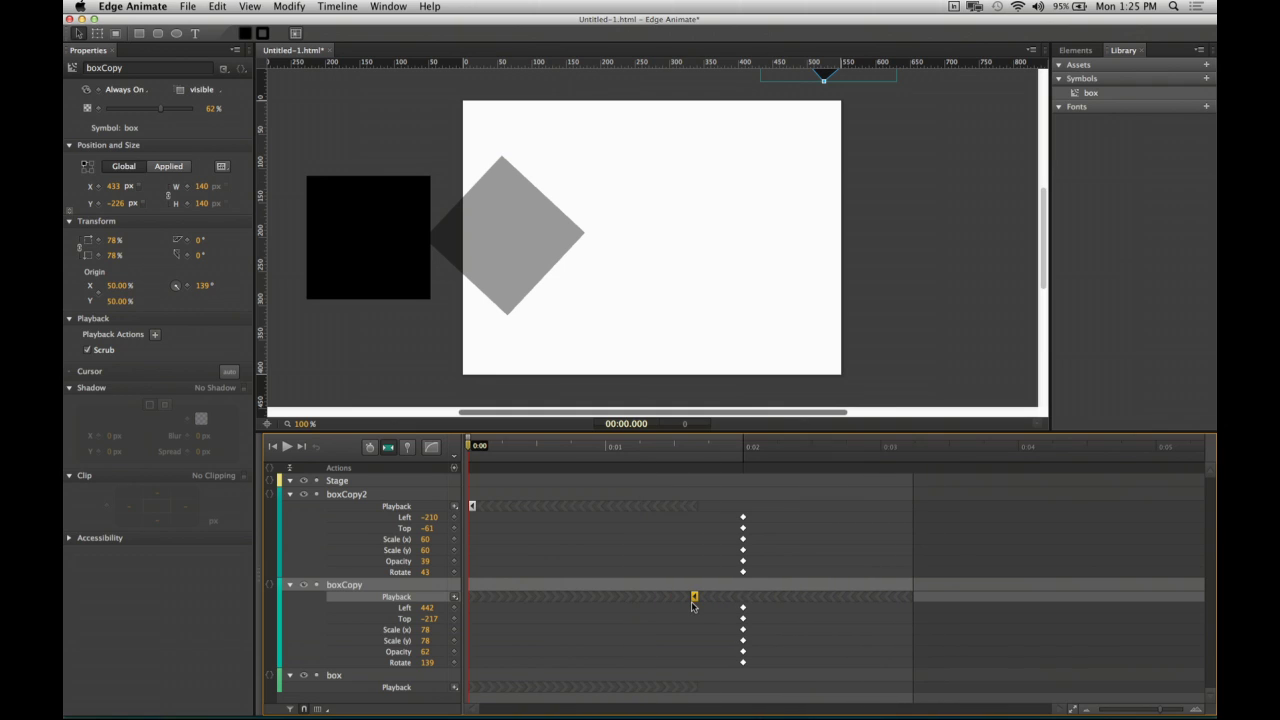
Preview the composition with its playback actions in the browser, close the preview tab, and return to Edge Animate.
{"action": "key", "text": "super+Return"}
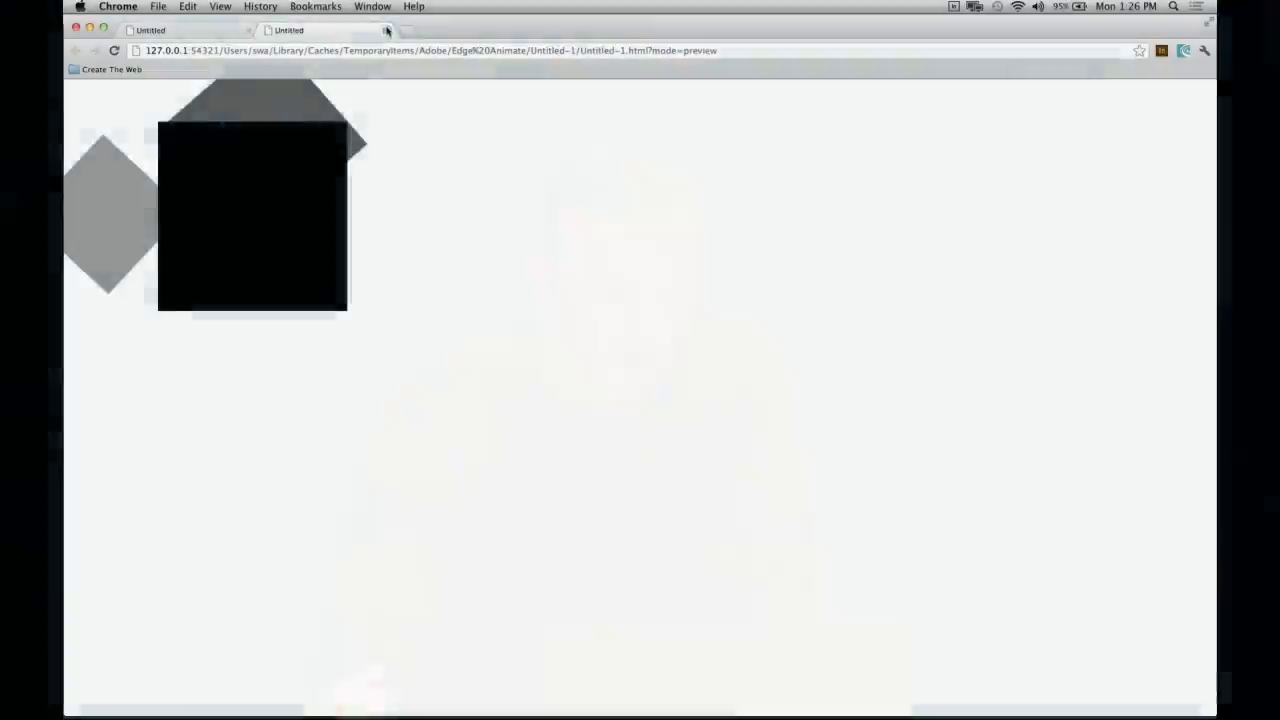
{"action": "left_click", "coordinate": [387, 31]}
{"action": "key", "text": "super+Tab"}
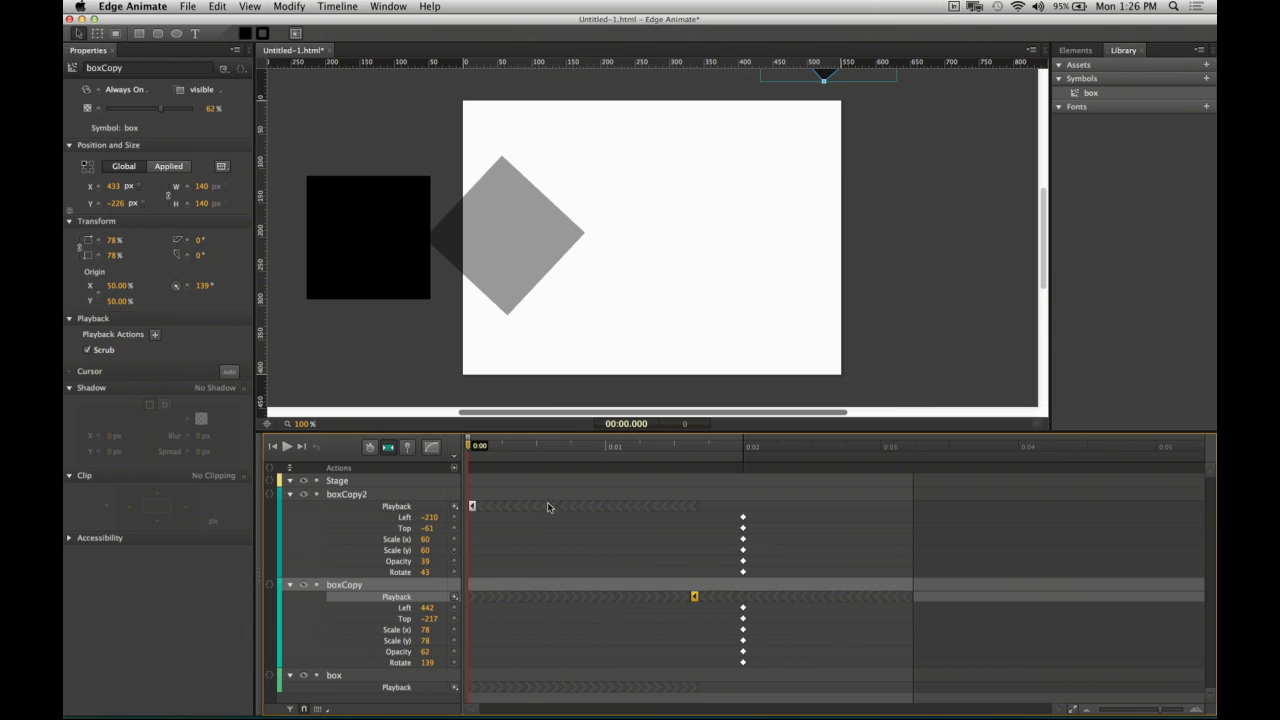
Undo the playback actions, both box duplicates and the symbol conversion, back to the plain animated Rectangle, and deselect everything.
{"action": "key", "text": "super+z"}
{"action": "key", "text": "super+z"}
{"action": "key", "text": "super+z"}
{"action": "key", "text": "super+z"}
{"action": "key", "text": "super+z"}
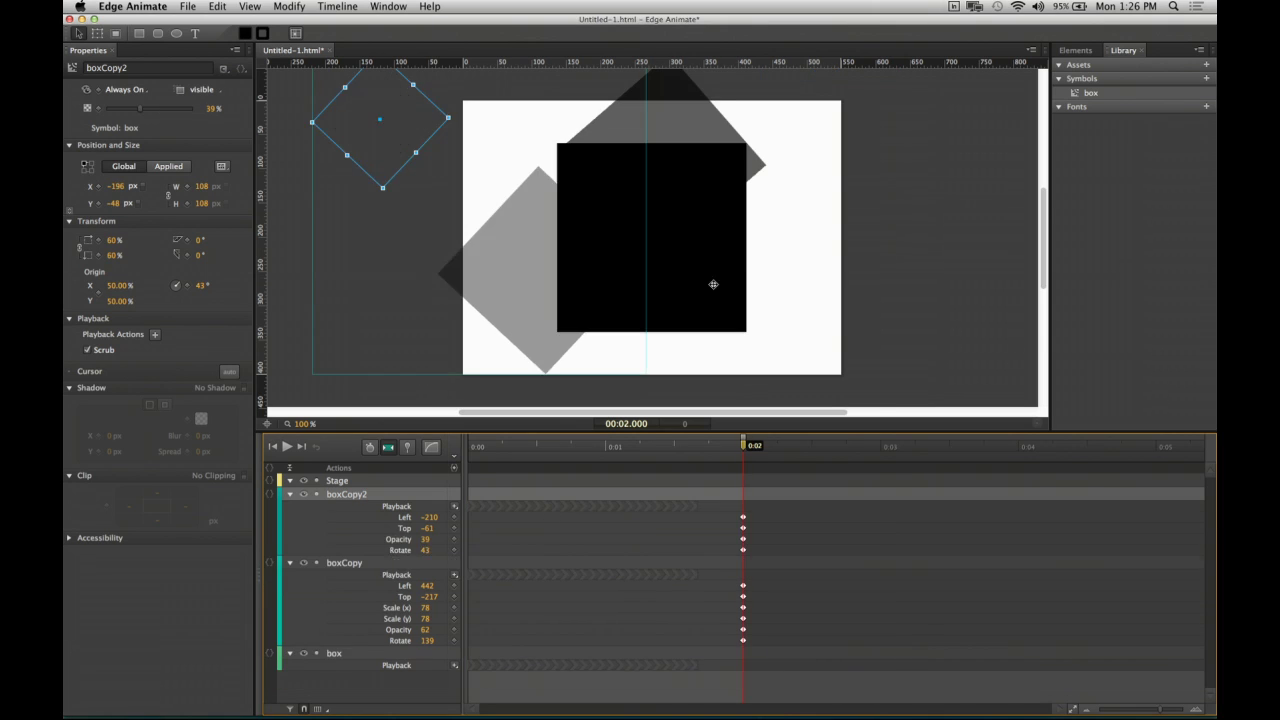
{"action": "key", "text": "super+z"}
{"action": "key", "text": "super+z"}
{"action": "key", "text": "super+z"}
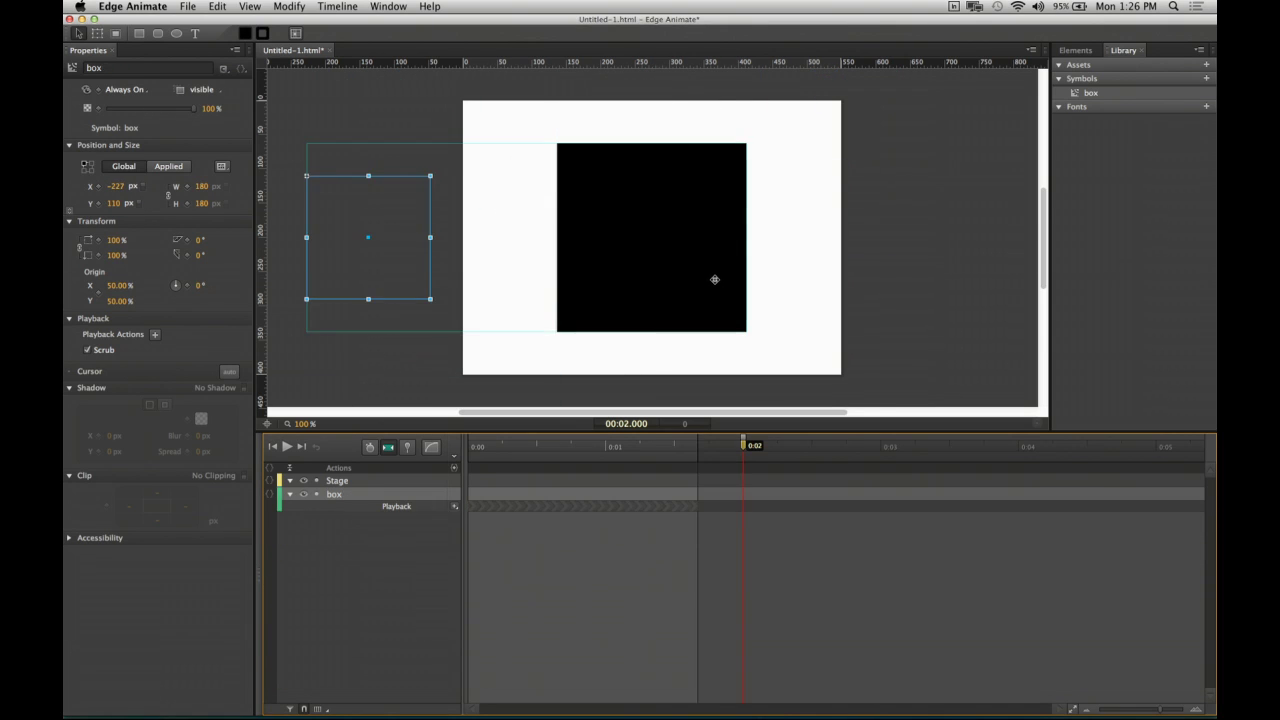
{"action": "left_click", "coordinate": [869, 249]}
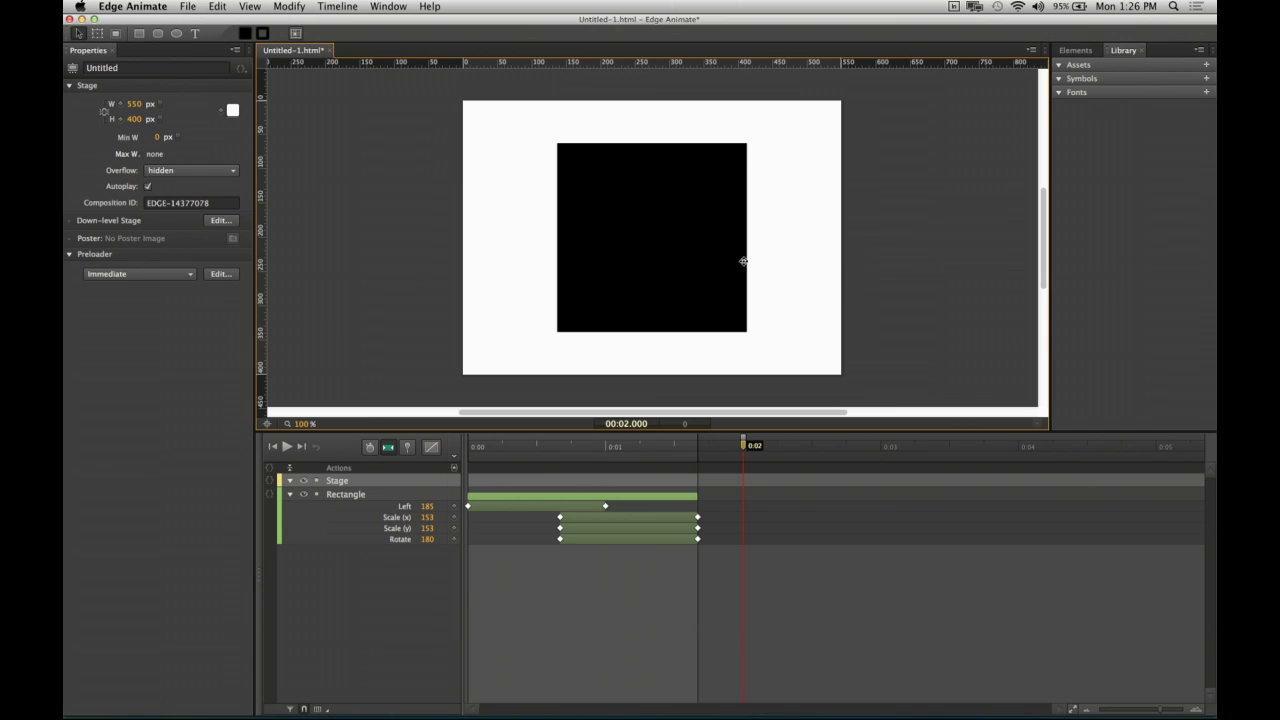
Select the Rectangle and add a trigger at 2750 ms on the timeline, leaving its code empty.
{"action": "left_click", "coordinate": [729, 259]}
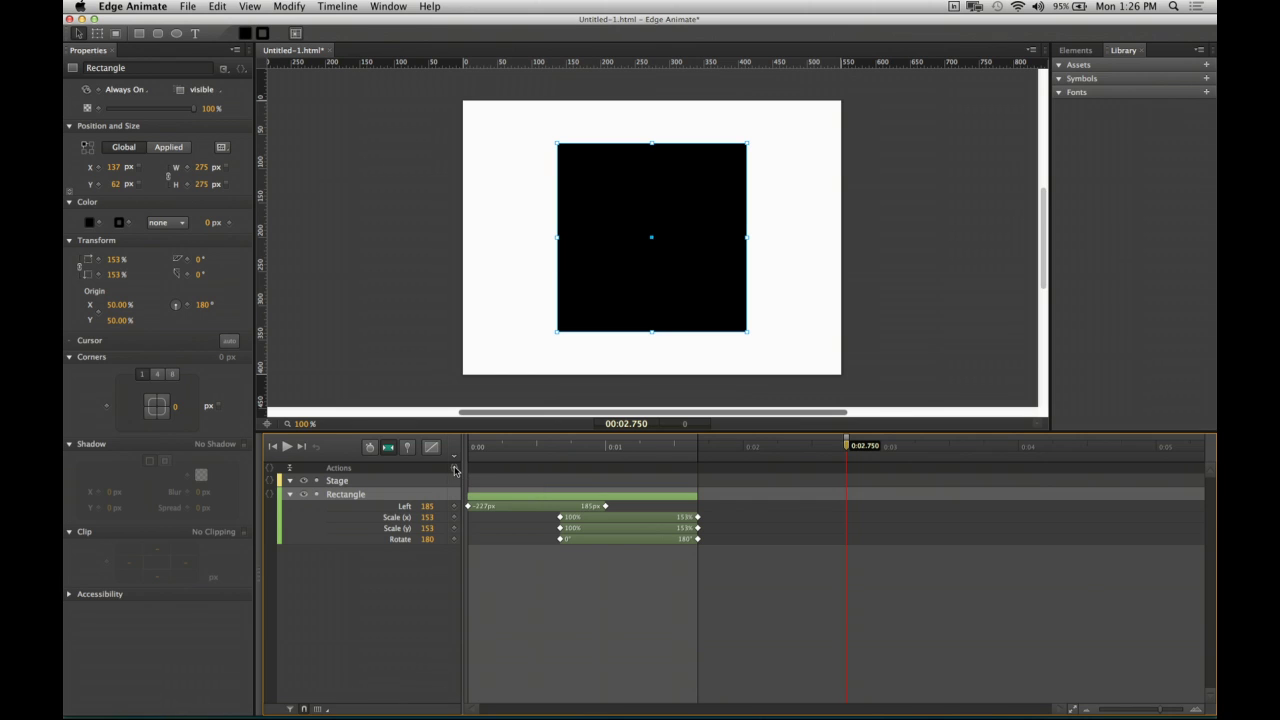
{"action": "left_click", "coordinate": [455, 470]}
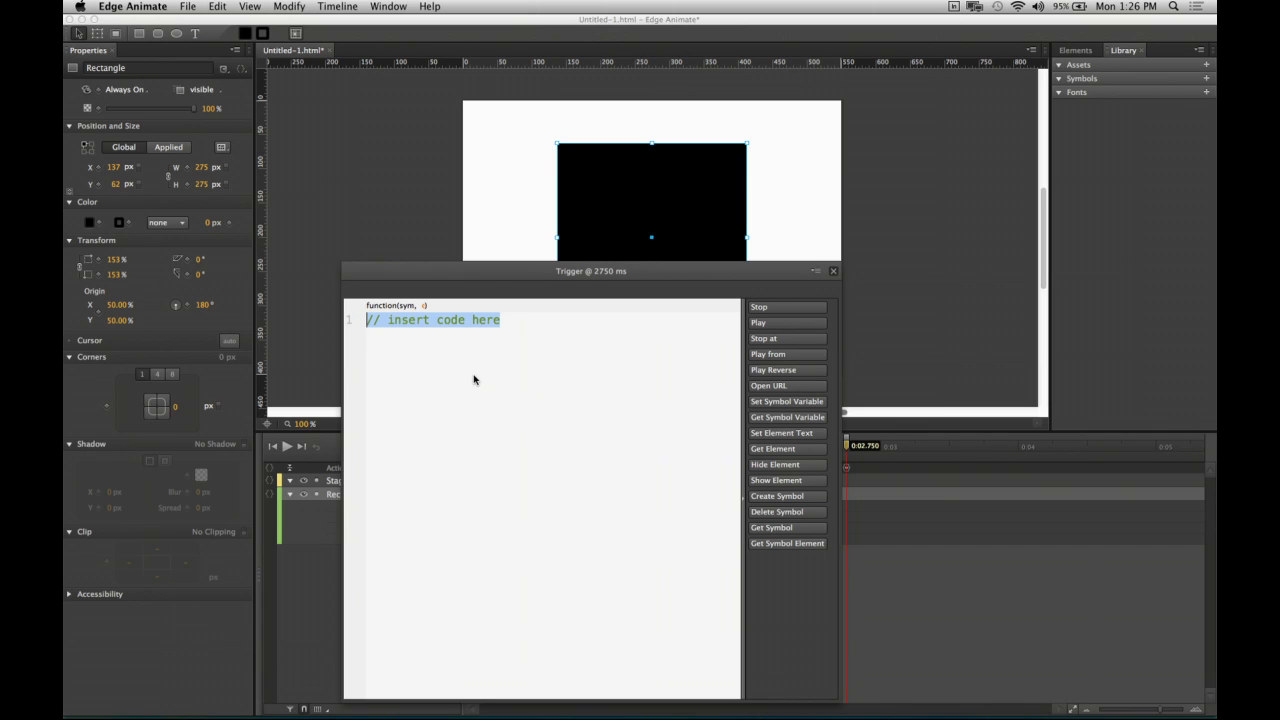
{"action": "left_click", "coordinate": [833, 272]}
Open the Code panel, dock it beside the Untitled-1.html document, and show its list of code snippets.
{"action": "left_click", "coordinate": [389, 6]}
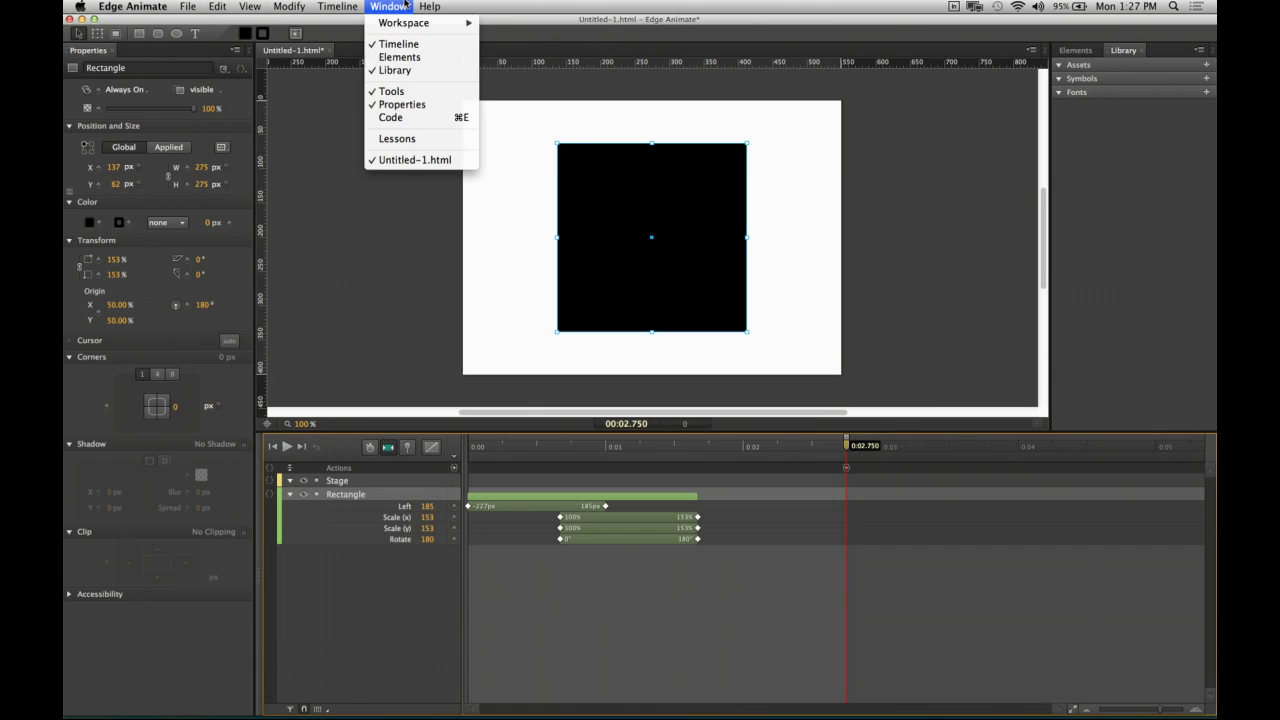
{"action": "left_click", "coordinate": [432, 117]}
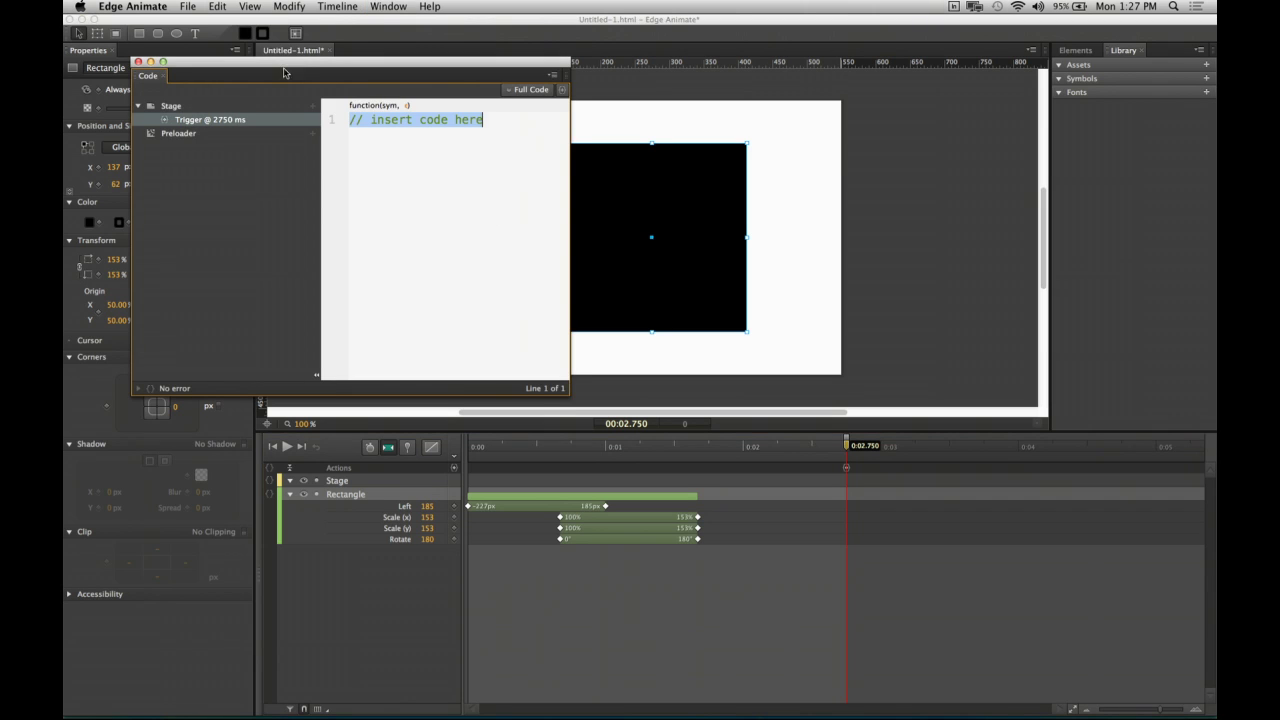
{"action": "left_click_drag", "start_coordinate": [145, 79], "coordinate": [359, 73]}
{"action": "left_click", "coordinate": [266, 51]}
{"action": "left_click_drag", "start_coordinate": [262, 55], "coordinate": [346, 57]}
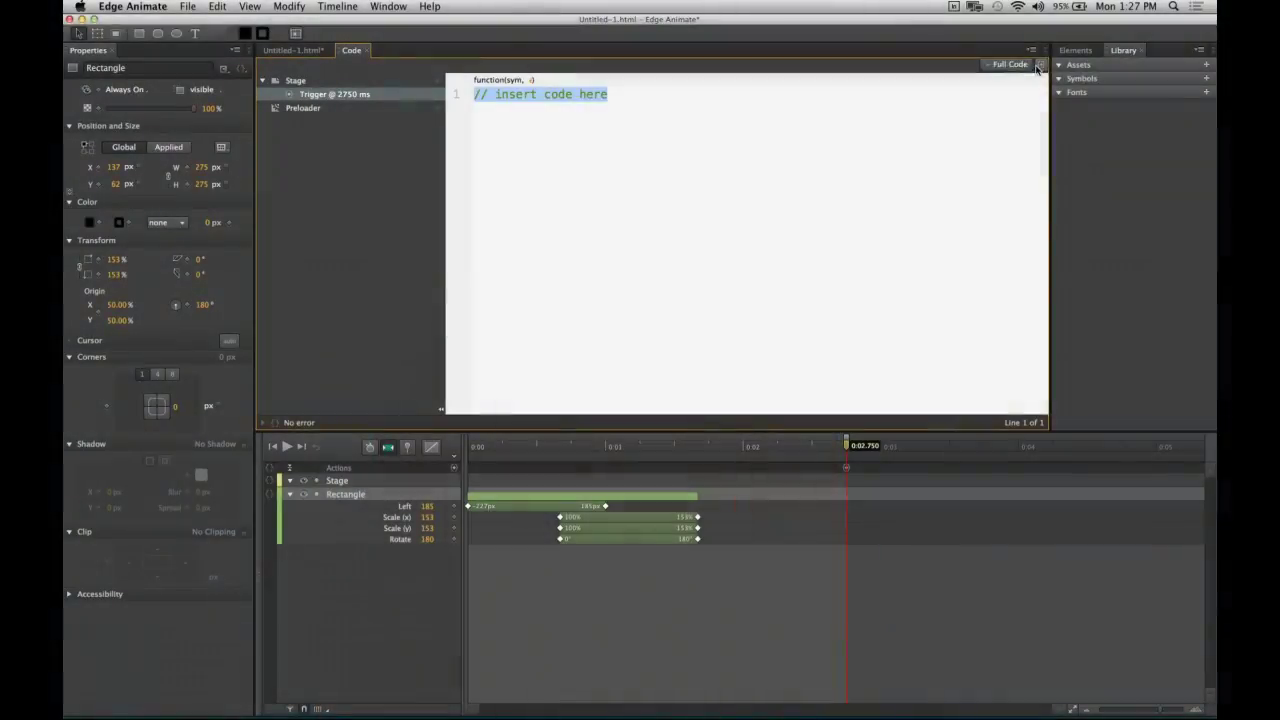
{"action": "left_click", "coordinate": [1040, 64]}
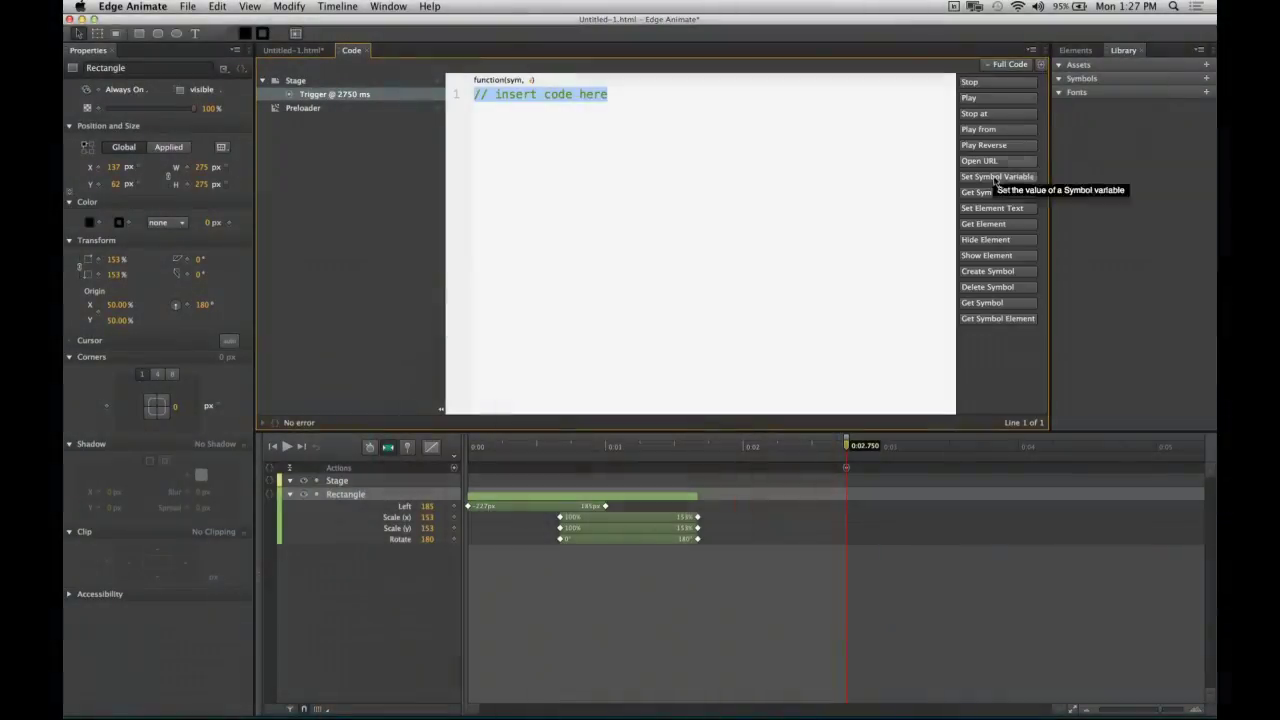
{"action": "left_click", "coordinate": [1023, 320]}
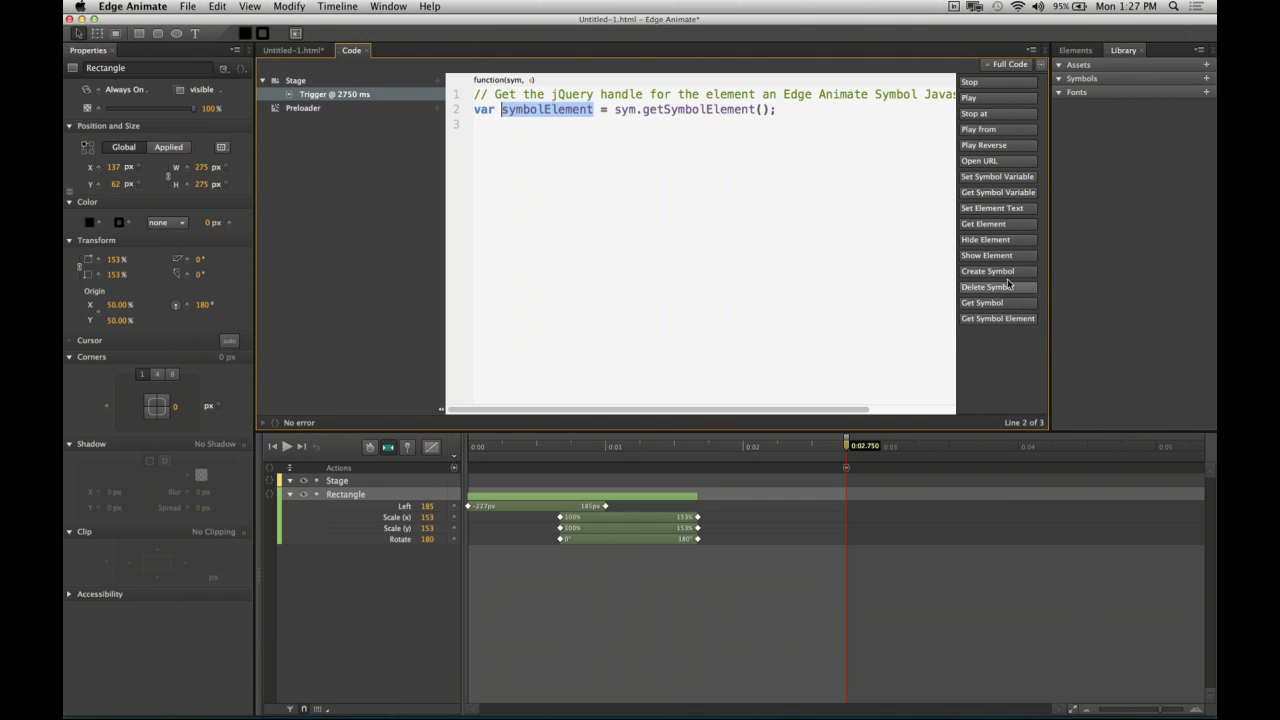
{"action": "left_click_drag", "start_coordinate": [805, 112], "coordinate": [466, 76]}
{"action": "key", "text": "BackSpace"}
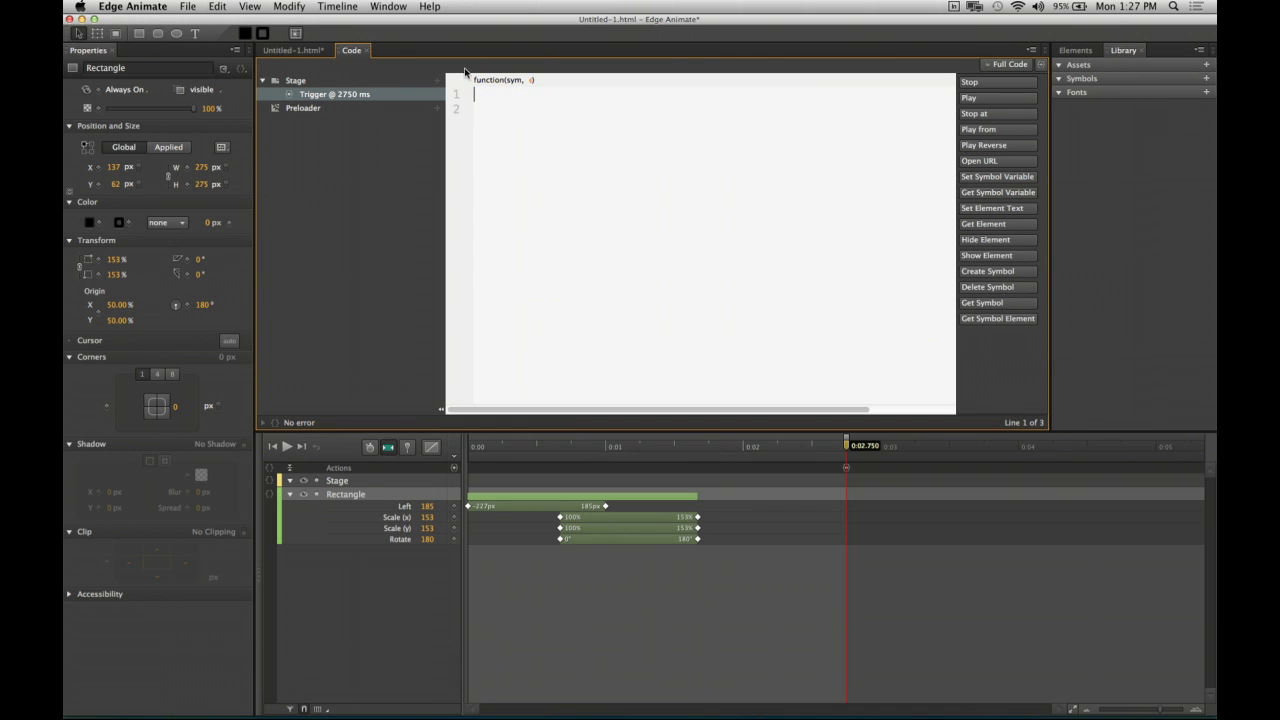
Insert the Get Element snippet for "Rectangle" into the 2750 ms trigger and add the line element.fadeOut(); below it.
{"action": "left_click", "coordinate": [1000, 224]}
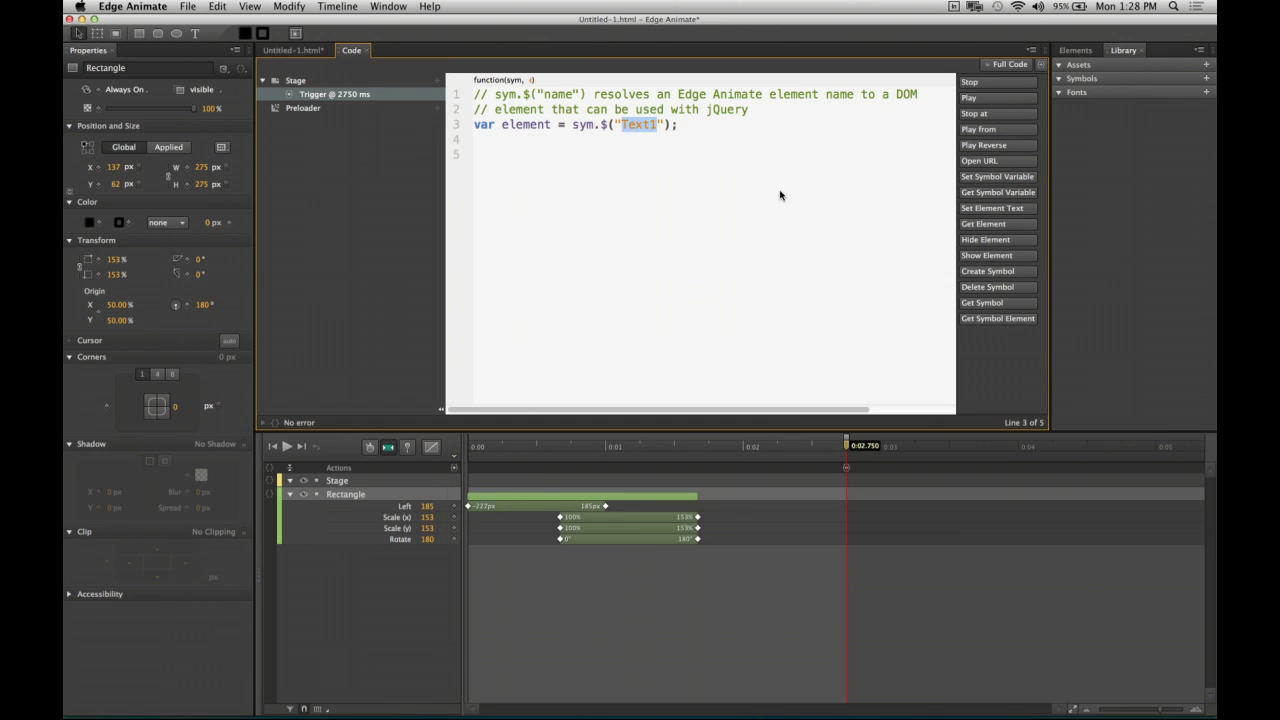
{"action": "type", "text": "Rectangle"}
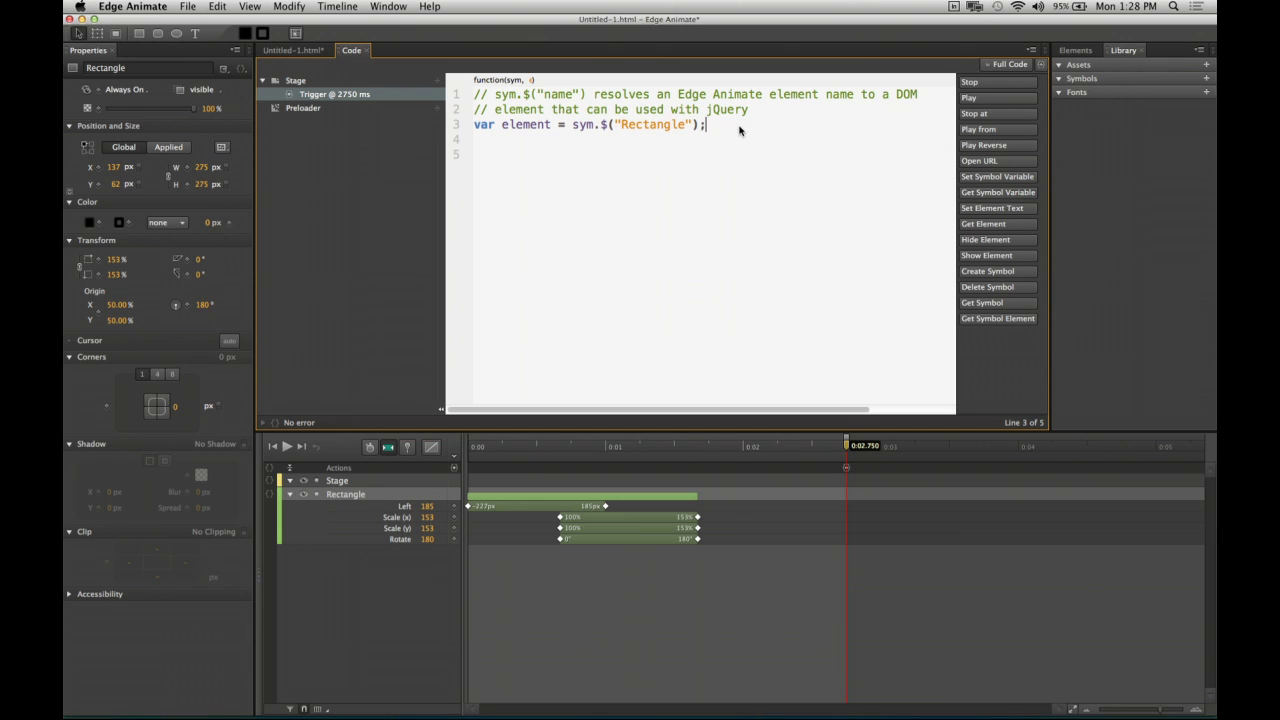
{"action": "key", "text": "Return"}
{"action": "type", "text": "el"}
{"action": "type", "text": "men"}
{"action": "key", "text": "BackSpace"}
{"action": "key", "text": "BackSpace"}
{"action": "key", "text": "BackSpace"}
{"action": "key", "text": "BackSpace"}
{"action": "type", "text": "ement.fadeOut();"}
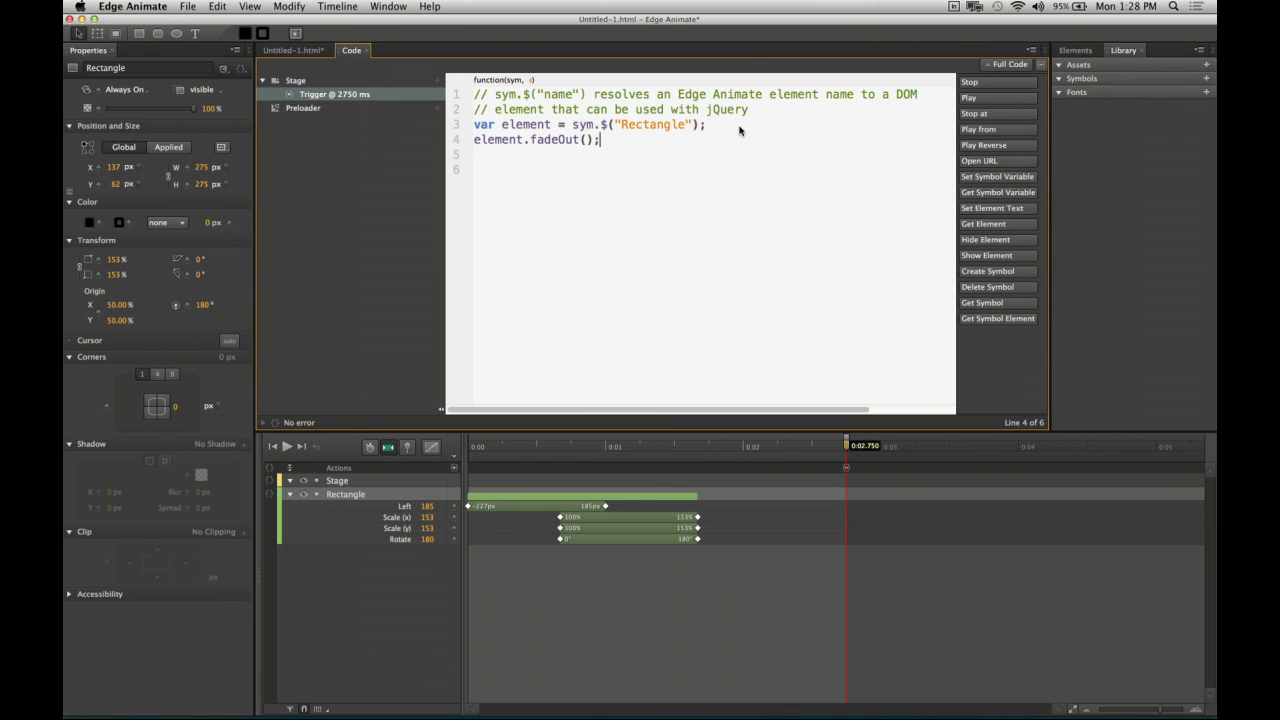
Preview the triggered fade-out in the browser and switch back to Edge Animate.
{"action": "key", "text": "super+Return"}
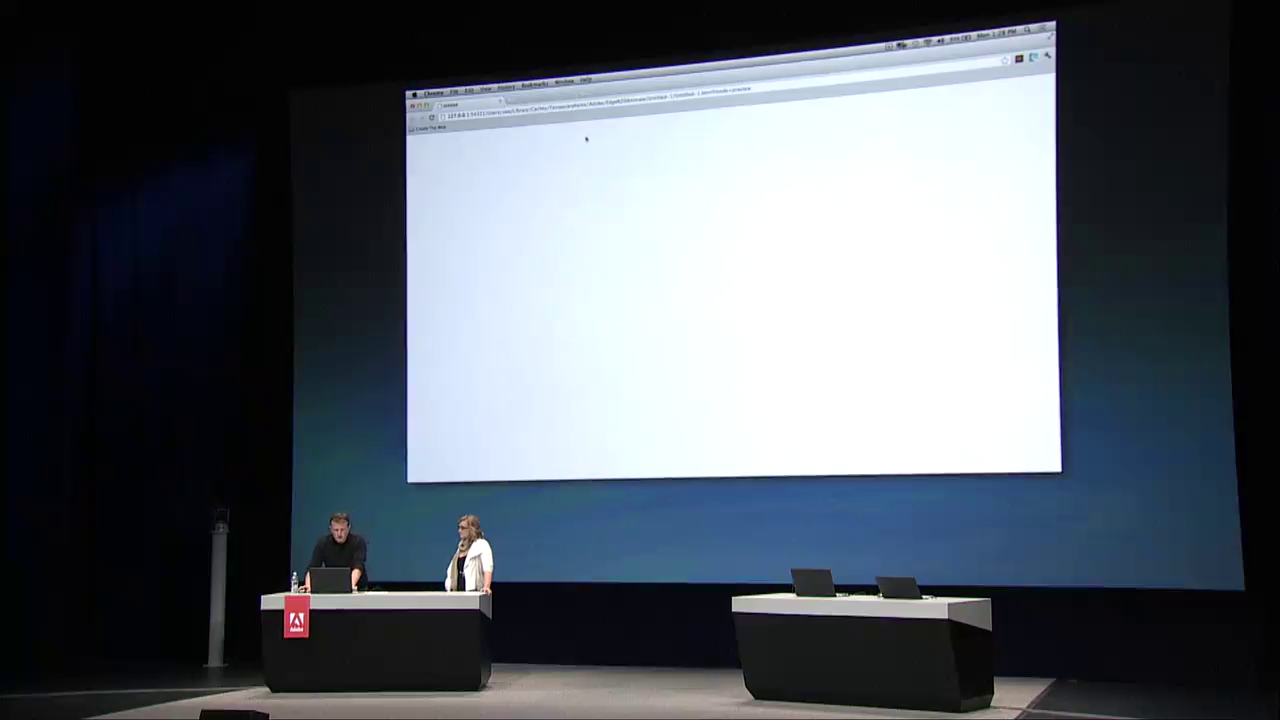
{"action": "key", "text": "super+Tab"}
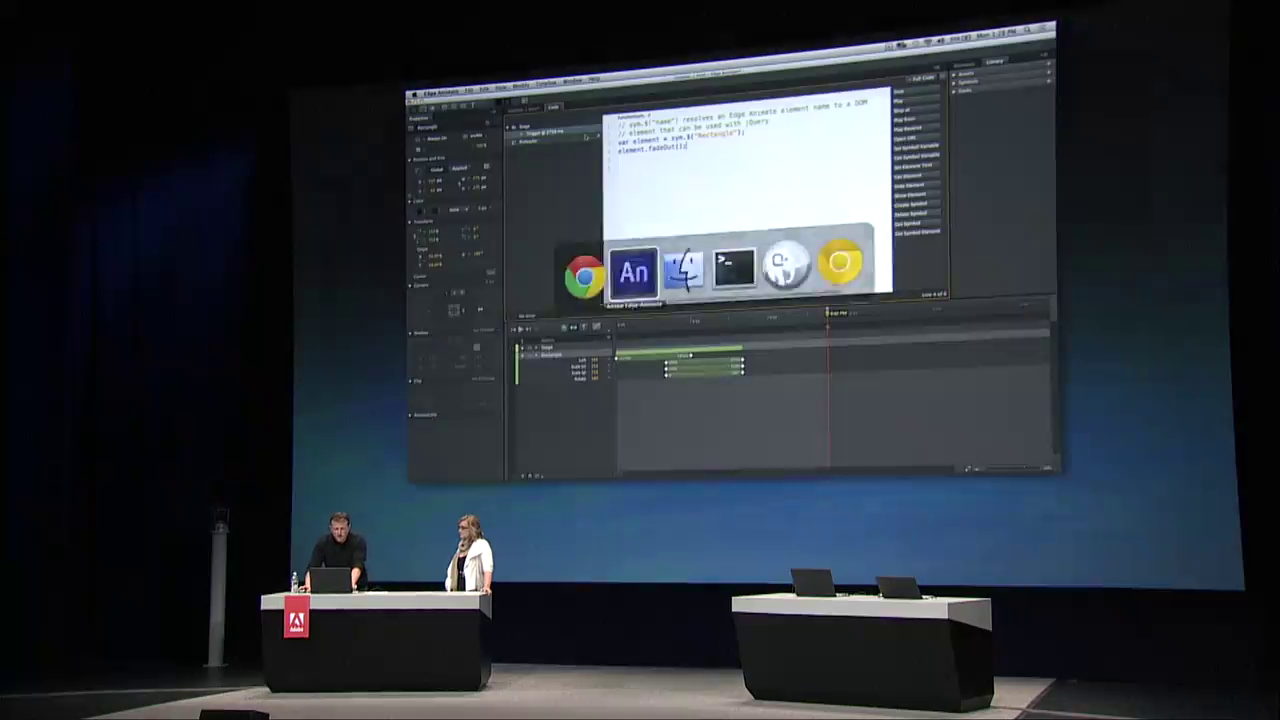
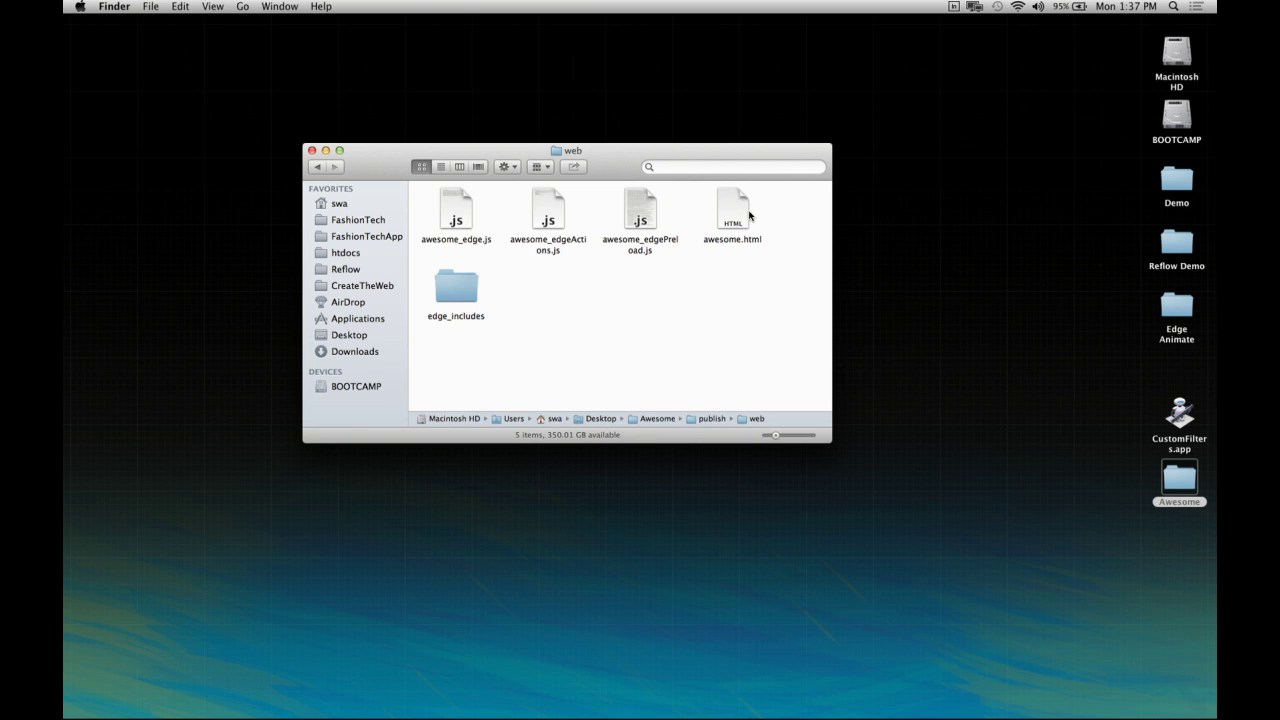
Open the published awesome.html in the browser, inspect its head element, and view the source of awesome_edgeActions.js.
{"action": "double_click", "coordinate": [745, 213]}
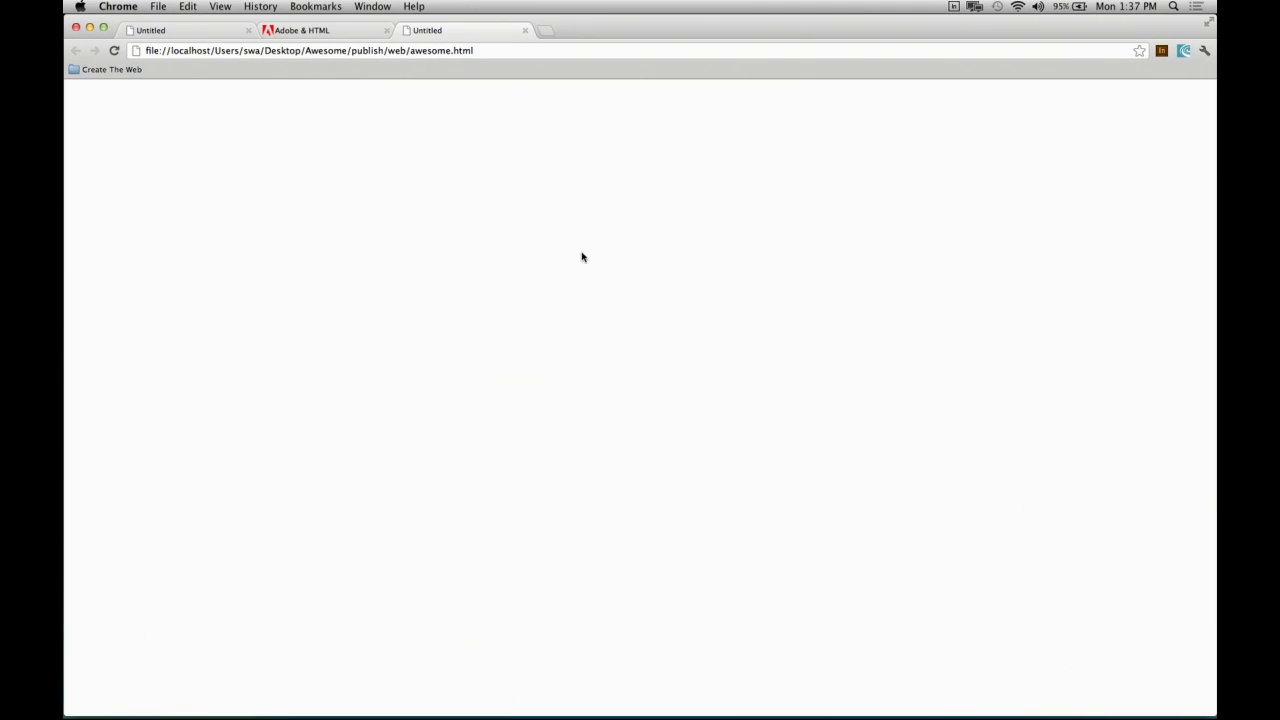
{"action": "right_click", "coordinate": [430, 406]}
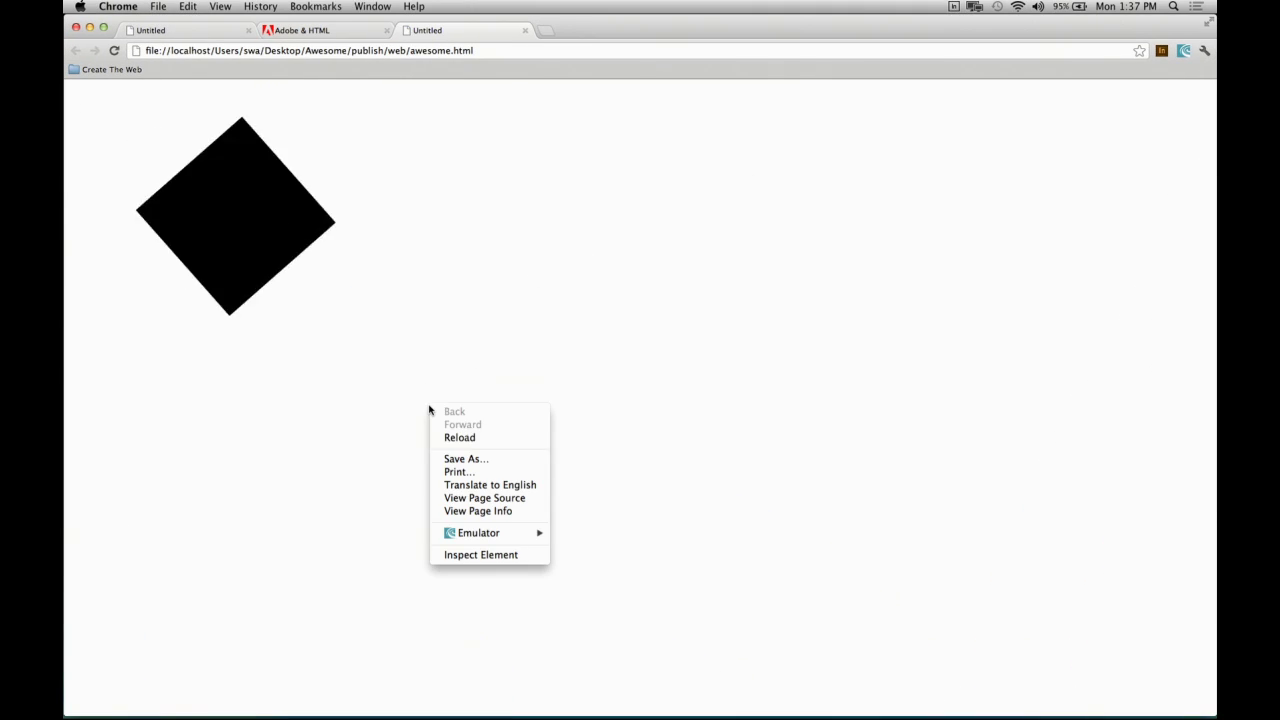
{"action": "left_click", "coordinate": [512, 557]}
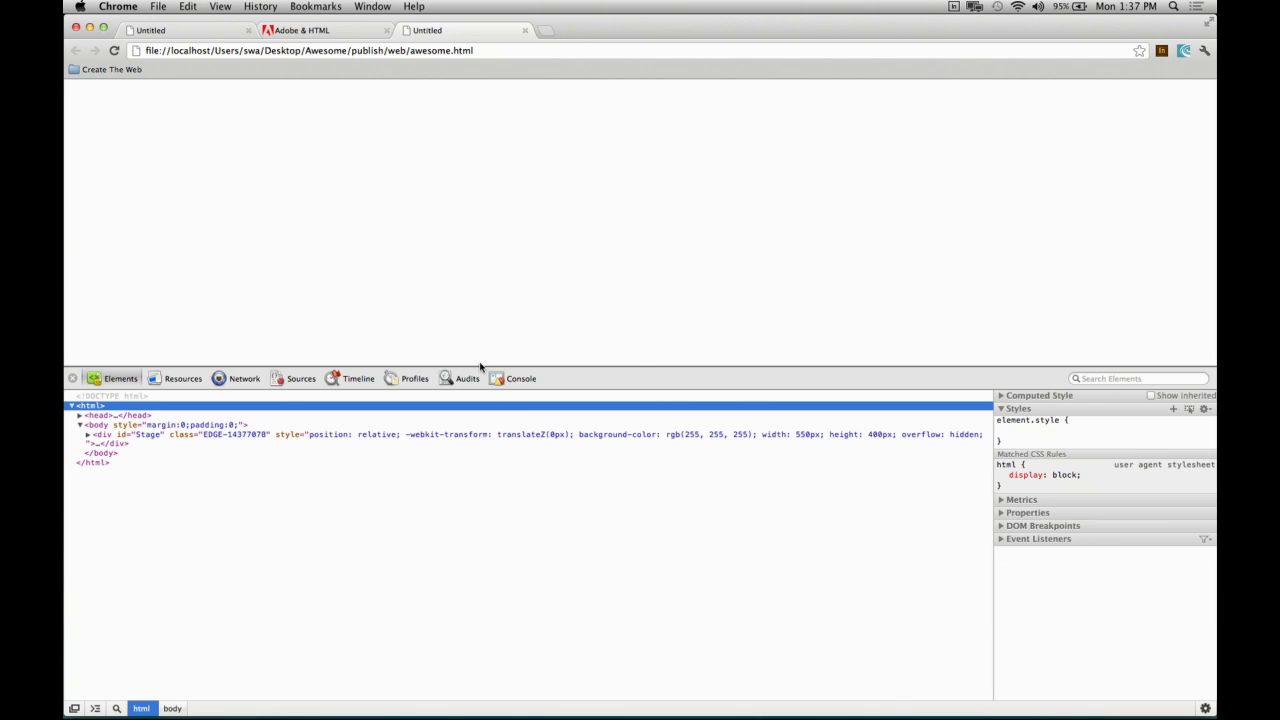
{"action": "left_click_drag", "start_coordinate": [478, 366], "coordinate": [476, 320]}
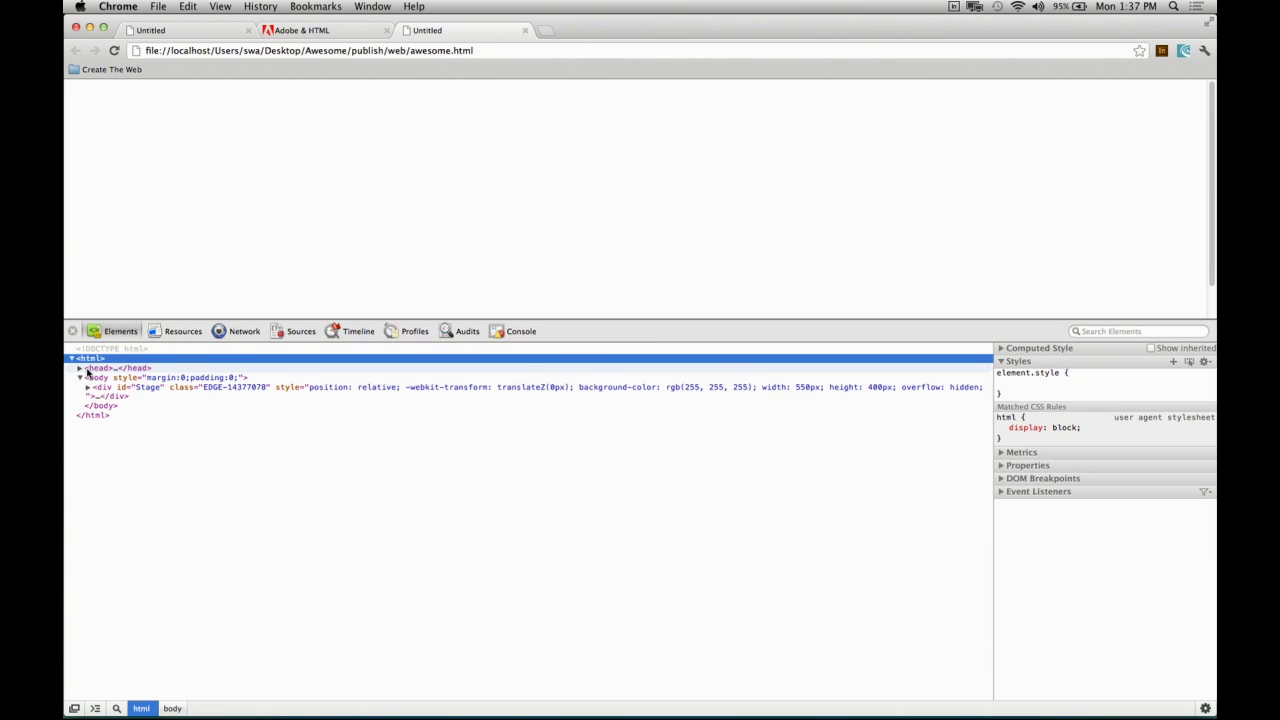
{"action": "left_click", "coordinate": [79, 369]}
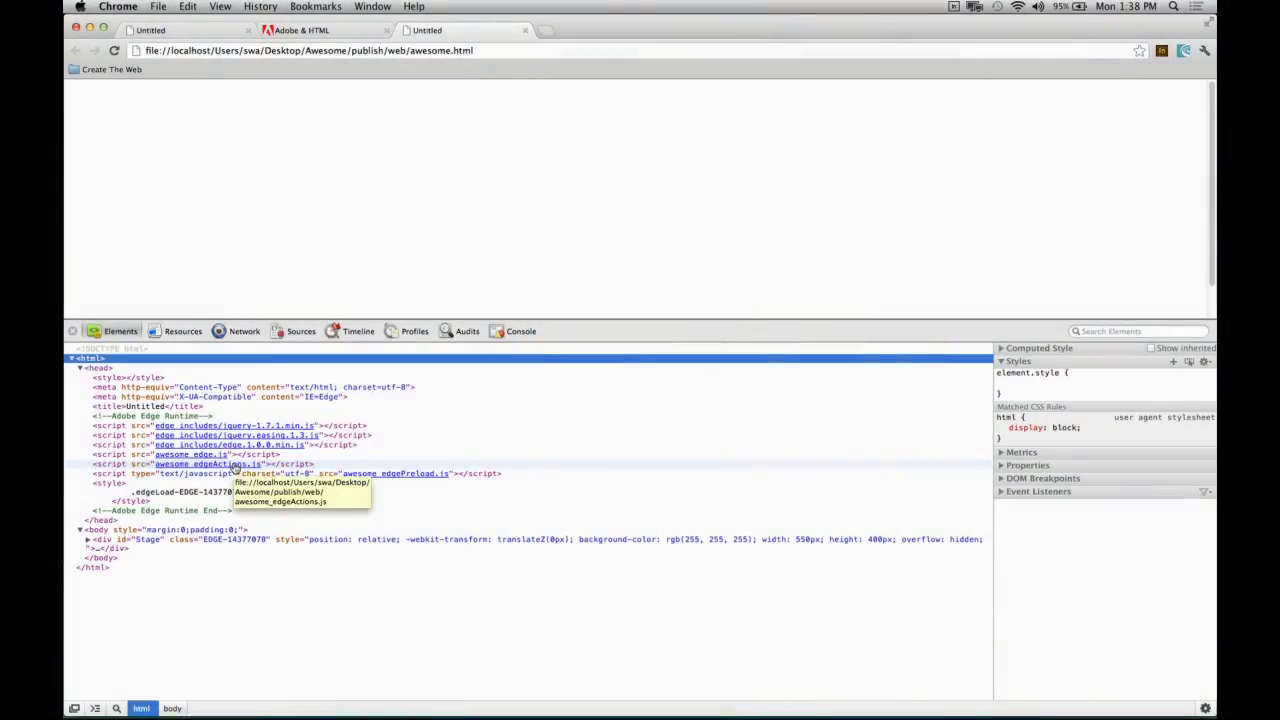
{"action": "left_click", "coordinate": [233, 465]}
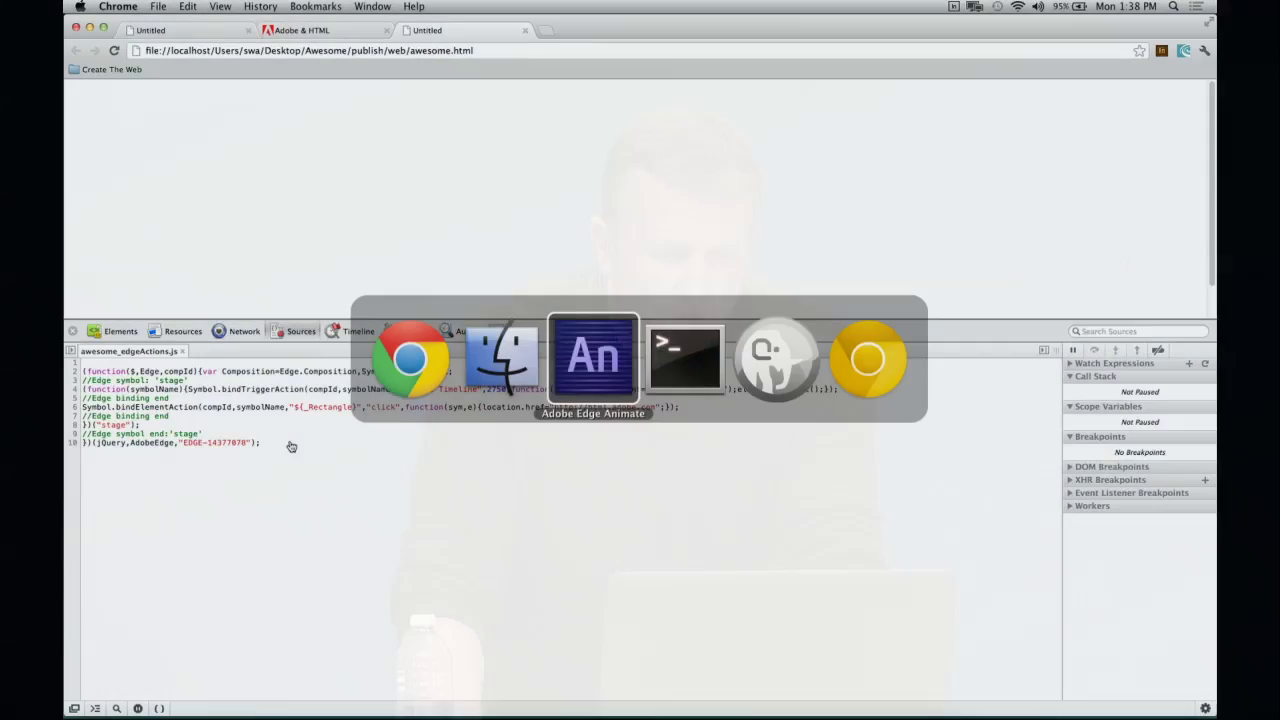
Minimize the browser window and bring the awesome.html composition in Edge Animate to the front.
{"action": "key", "text": "super+Tab"}
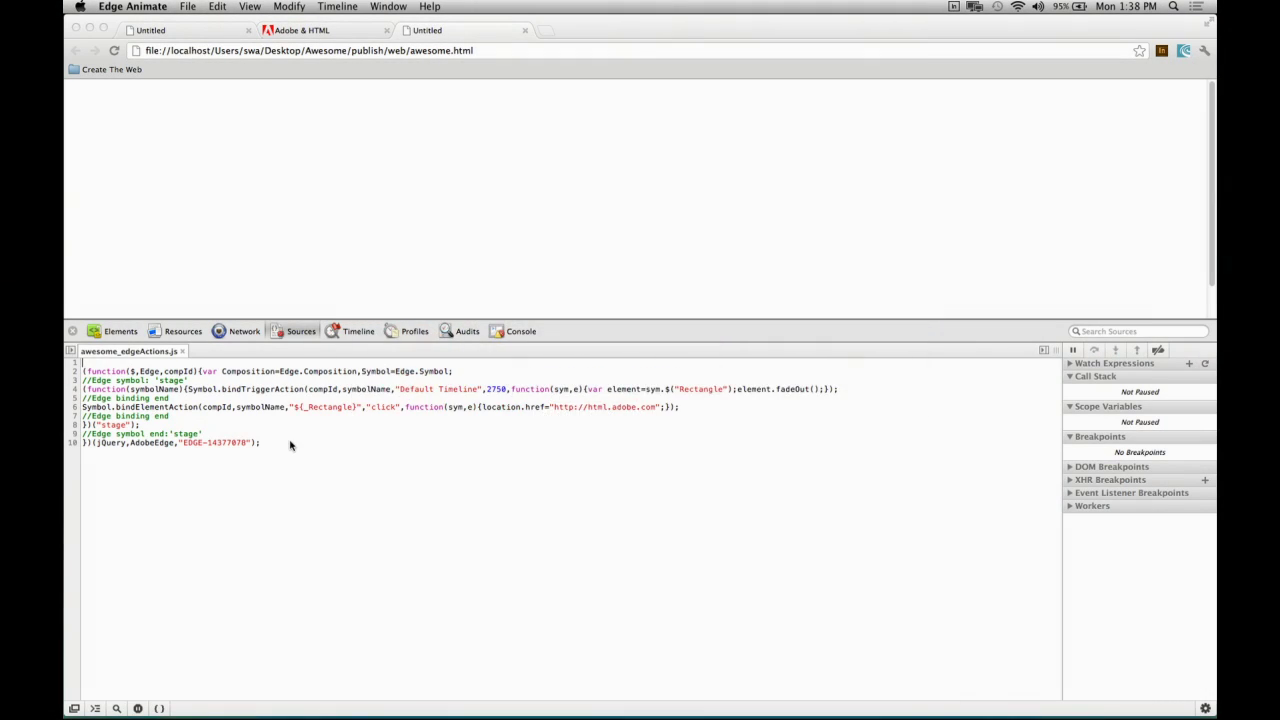
{"action": "left_click", "coordinate": [90, 31]}
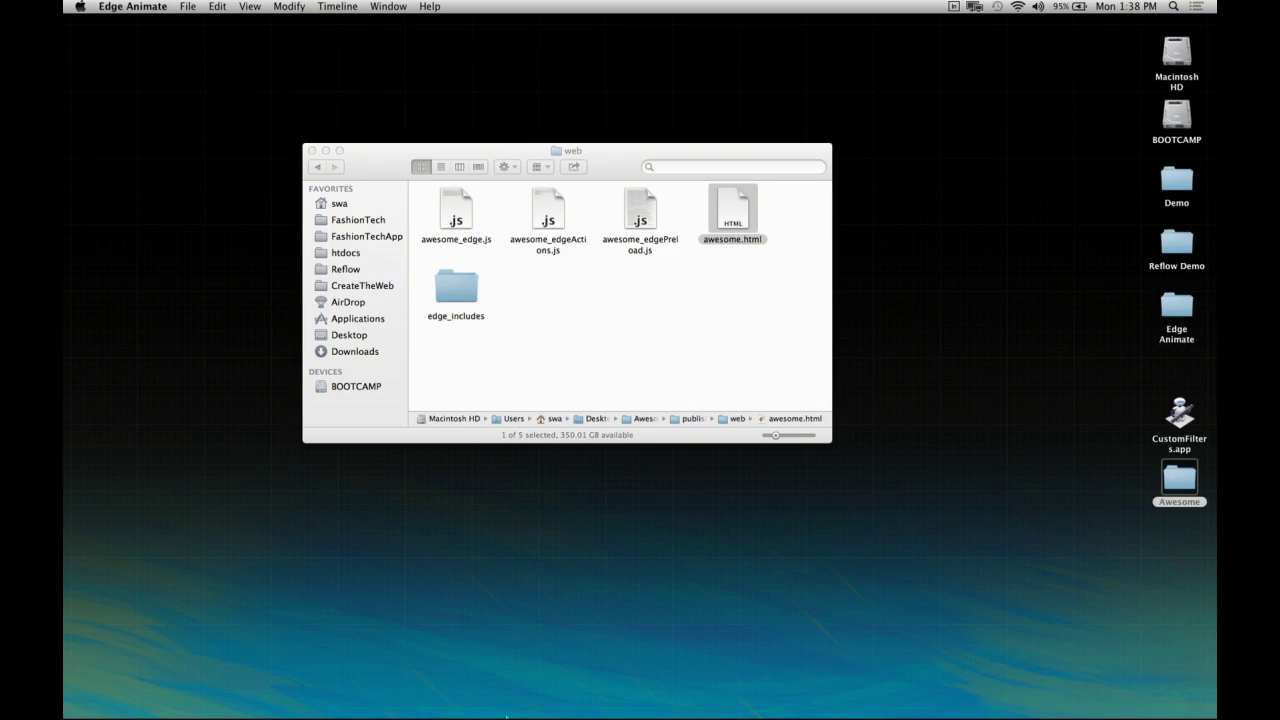
{"action": "left_click", "coordinate": [557, 686]}
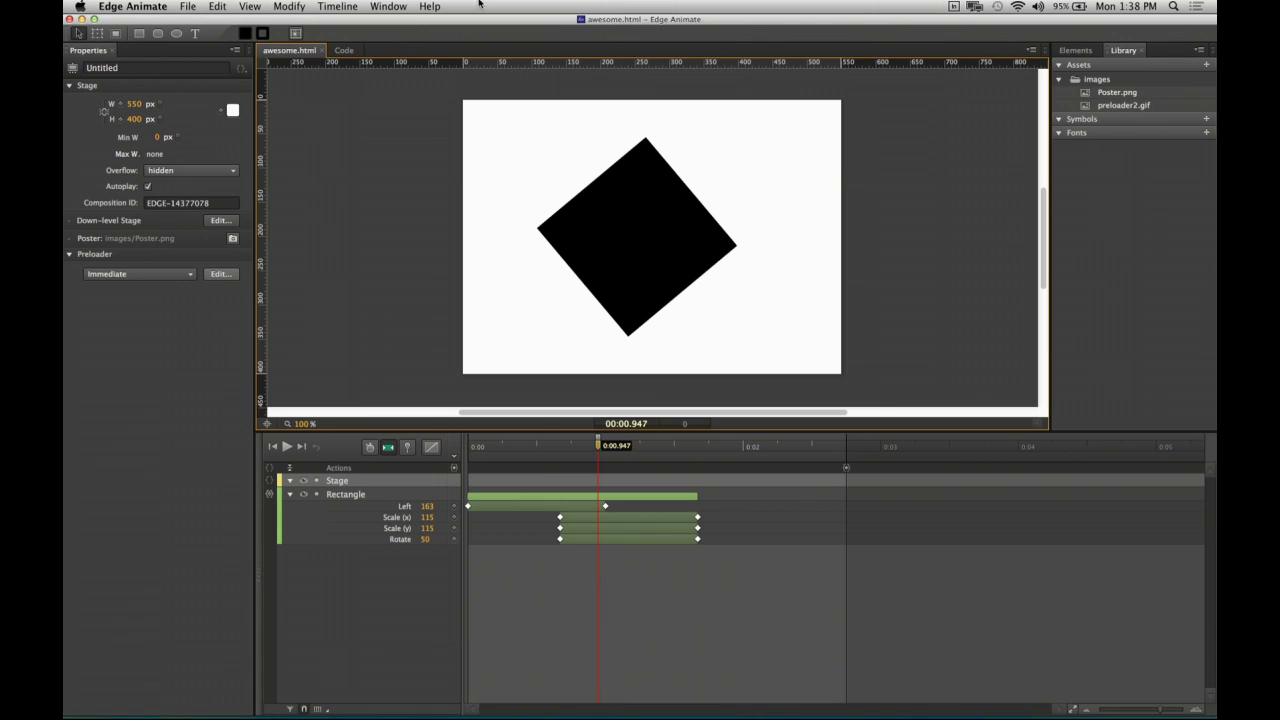
Examine the composition's full actions code, highlight the Rectangle fadeOut lines, and return to the single-action code view.
{"action": "left_click", "coordinate": [343, 50]}
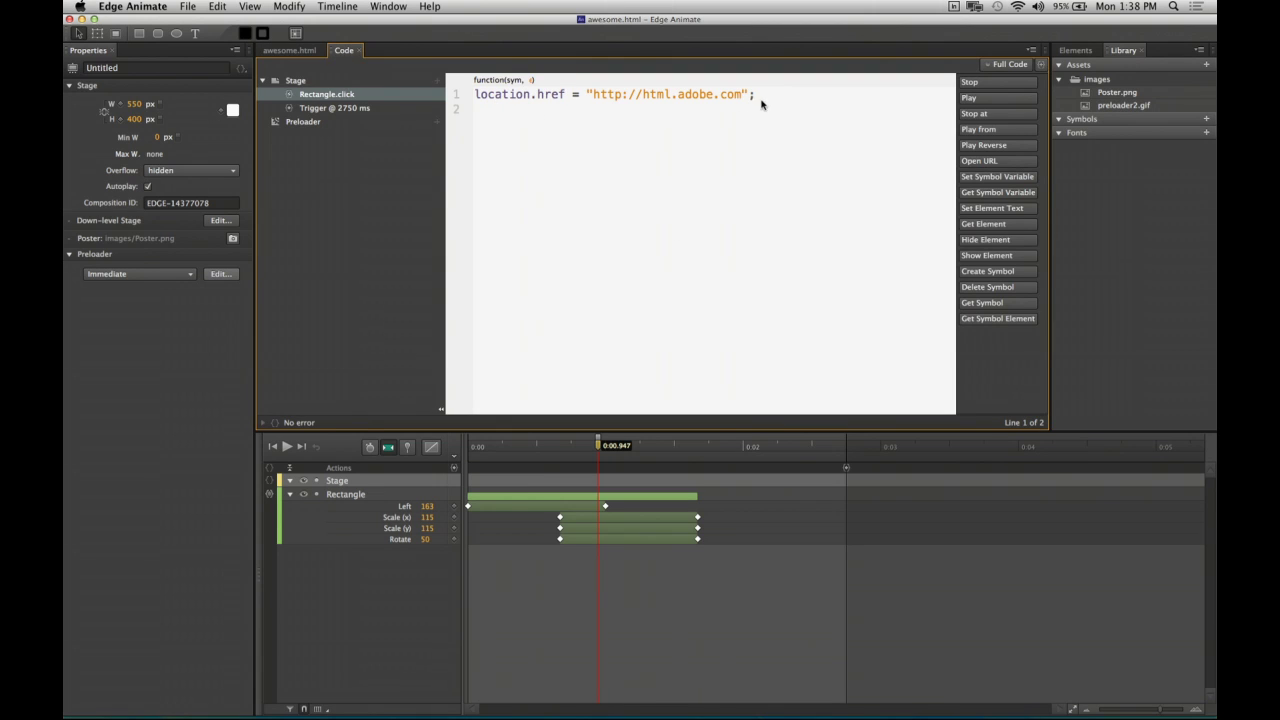
{"action": "left_click", "coordinate": [1008, 64]}
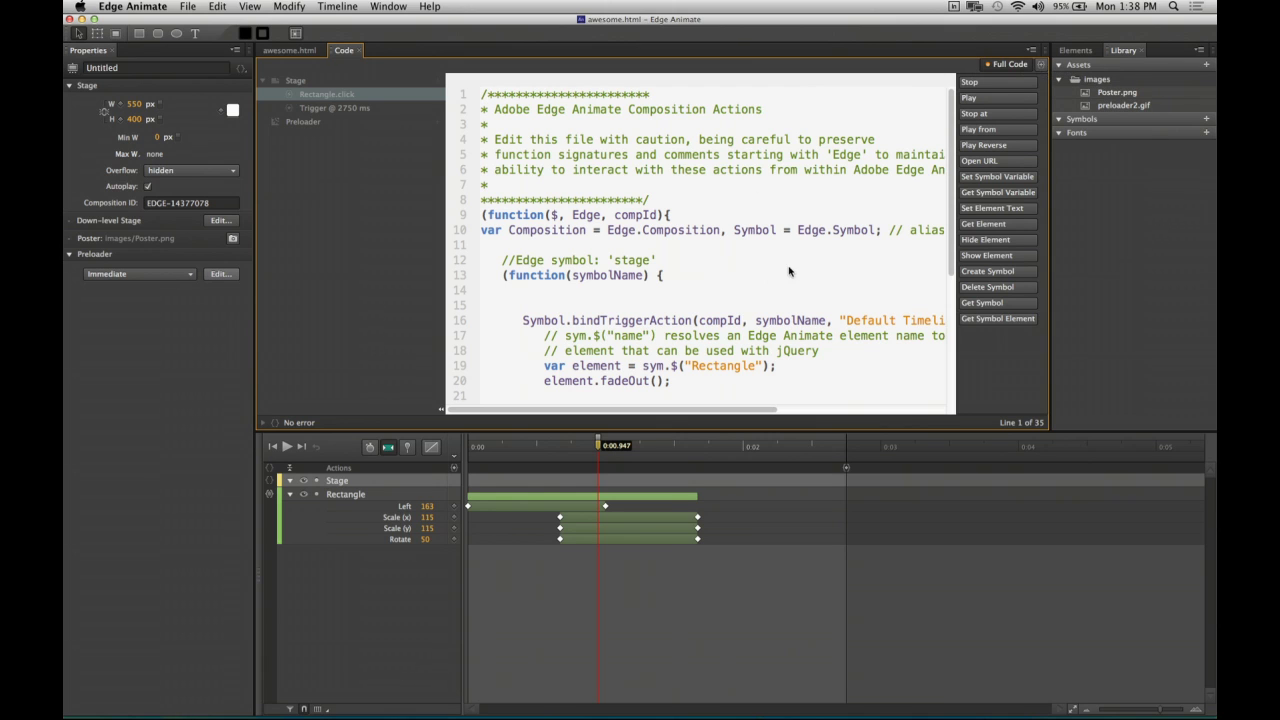
{"action": "scroll", "coordinate": [783, 276], "scroll_direction": "down", "scroll_amount": 5}
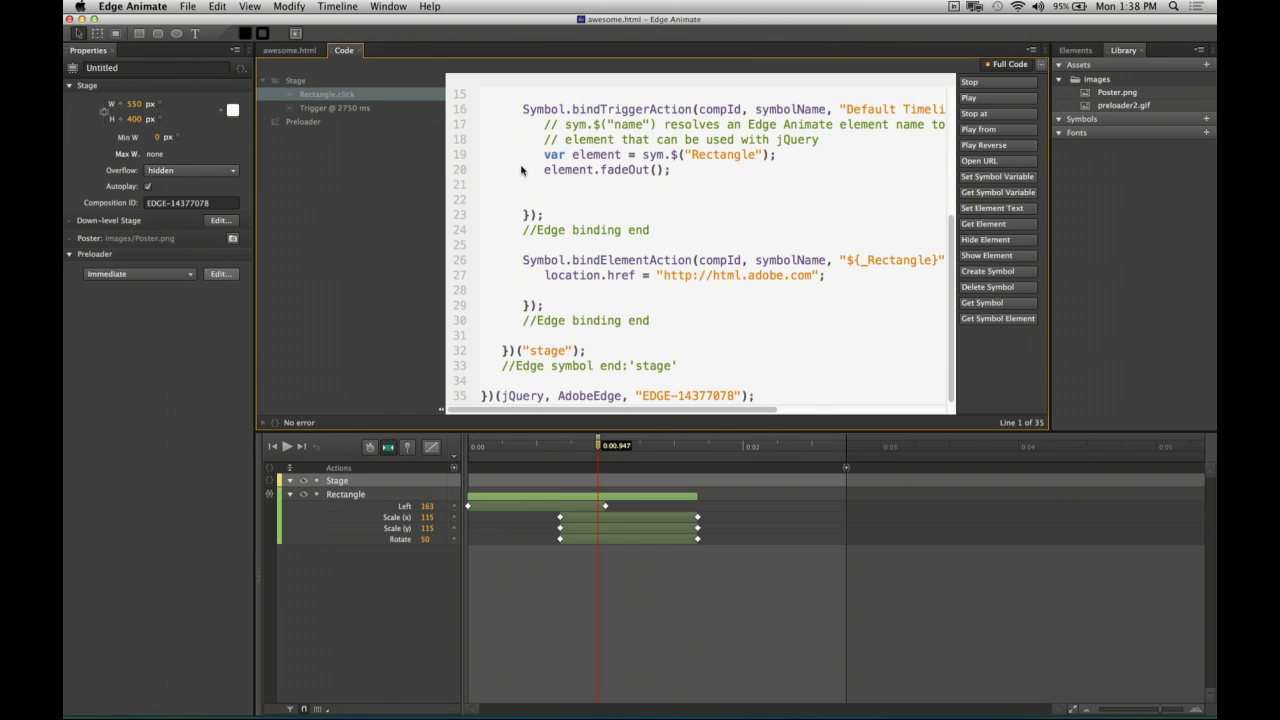
{"action": "left_click_drag", "start_coordinate": [546, 155], "coordinate": [671, 170]}
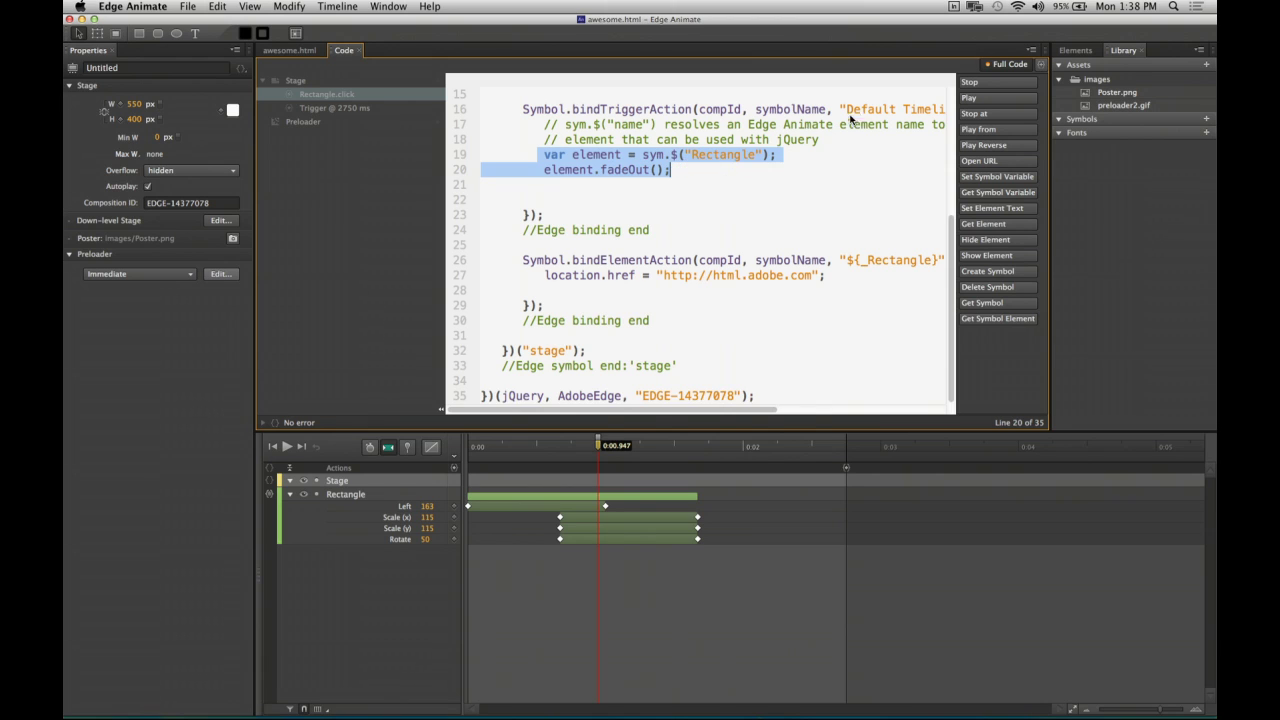
{"action": "left_click", "coordinate": [995, 66]}
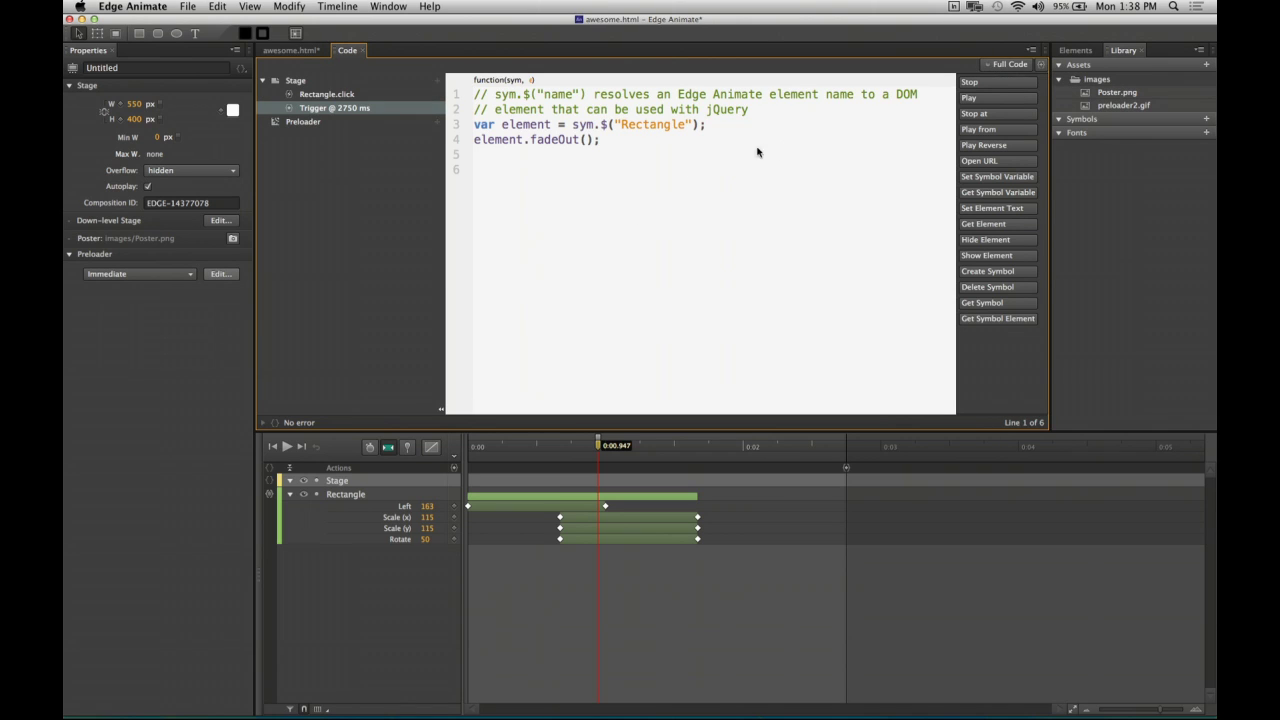
Close the awesome.html composition without saving its changes.
{"action": "left_click", "coordinate": [317, 52]}
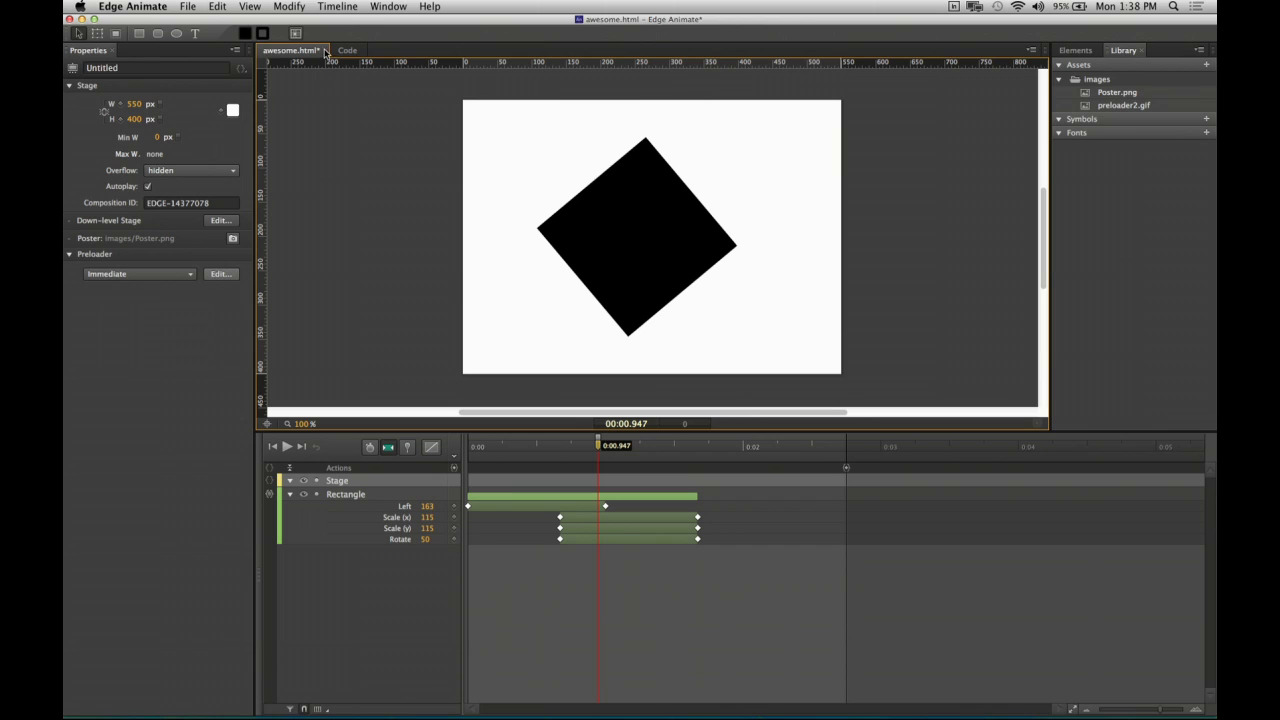
{"action": "left_click", "coordinate": [323, 50]}
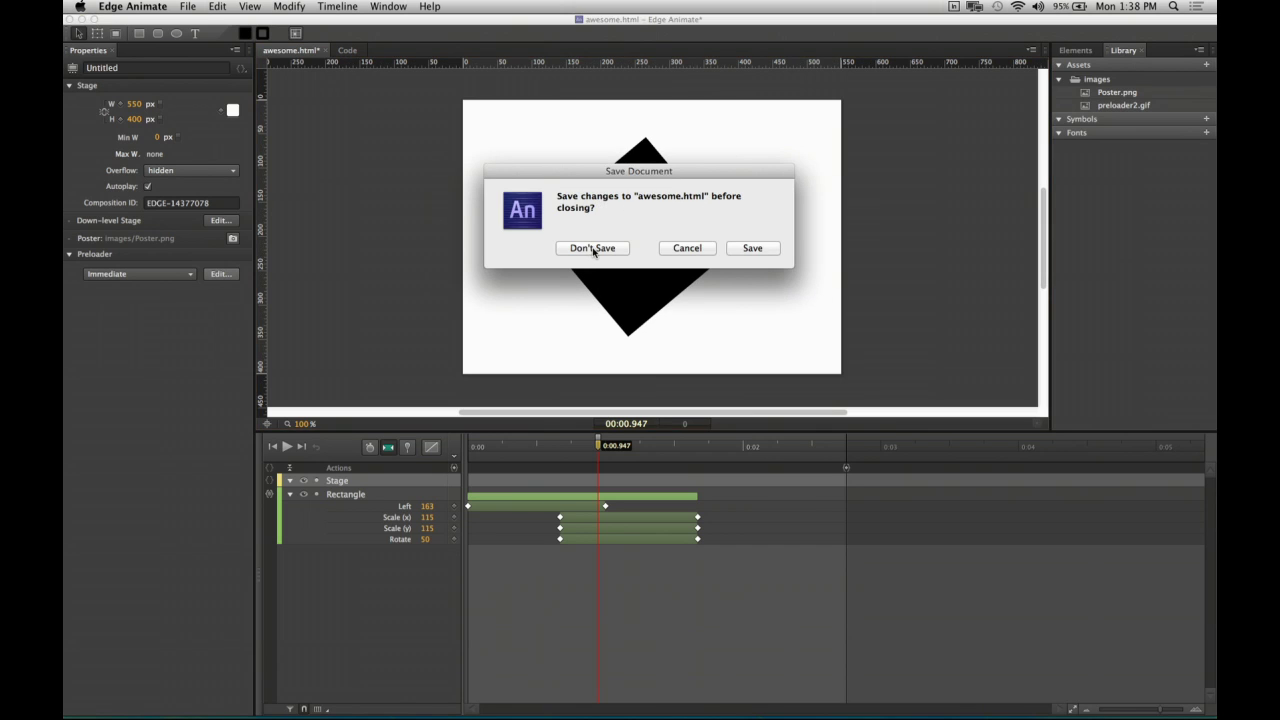
{"action": "left_click", "coordinate": [594, 249]}
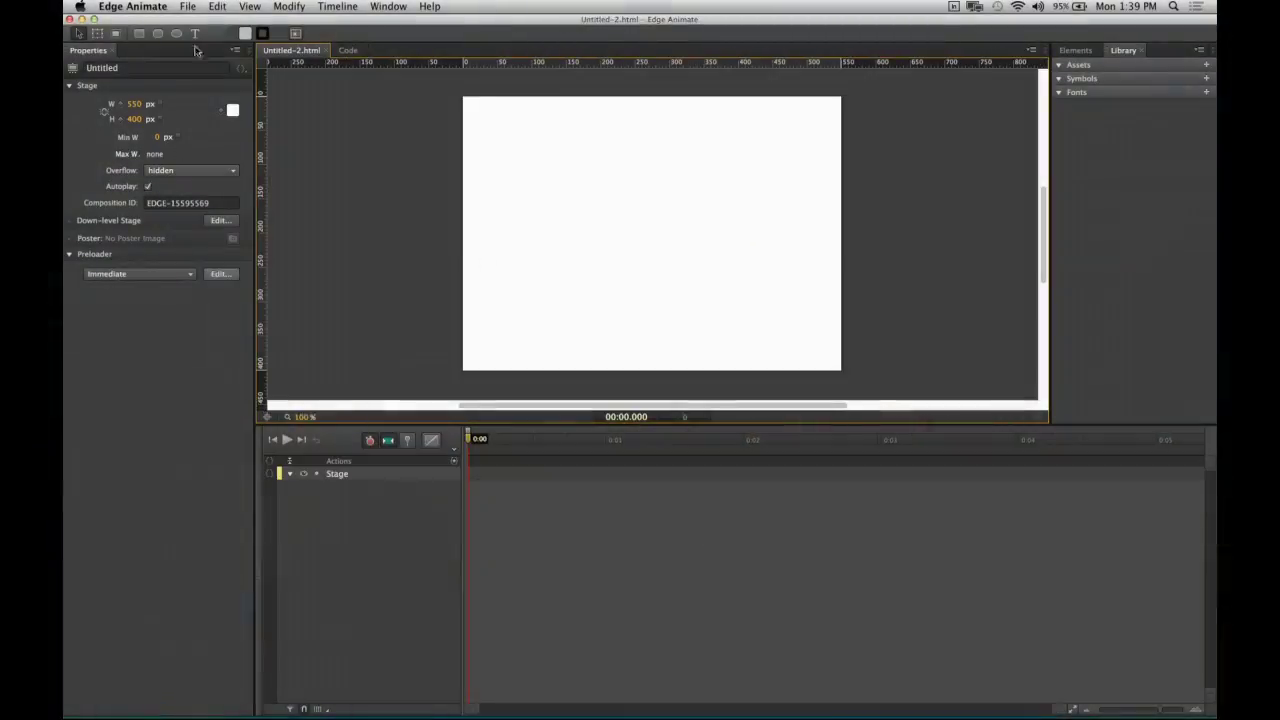
Draw a text box about 343 by 136 px on the blank stage and enter HELLO WORLD in it.
{"action": "left_click", "coordinate": [195, 33]}
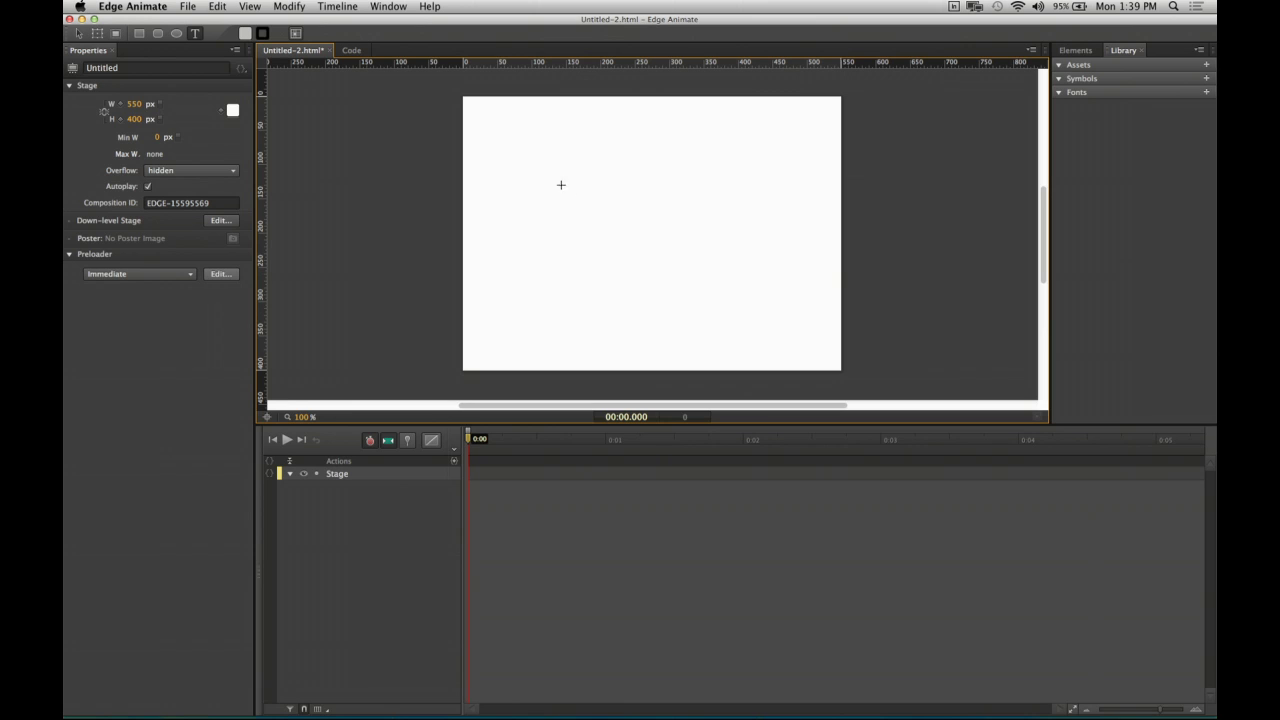
{"action": "left_click_drag", "start_coordinate": [548, 196], "coordinate": [785, 291]}
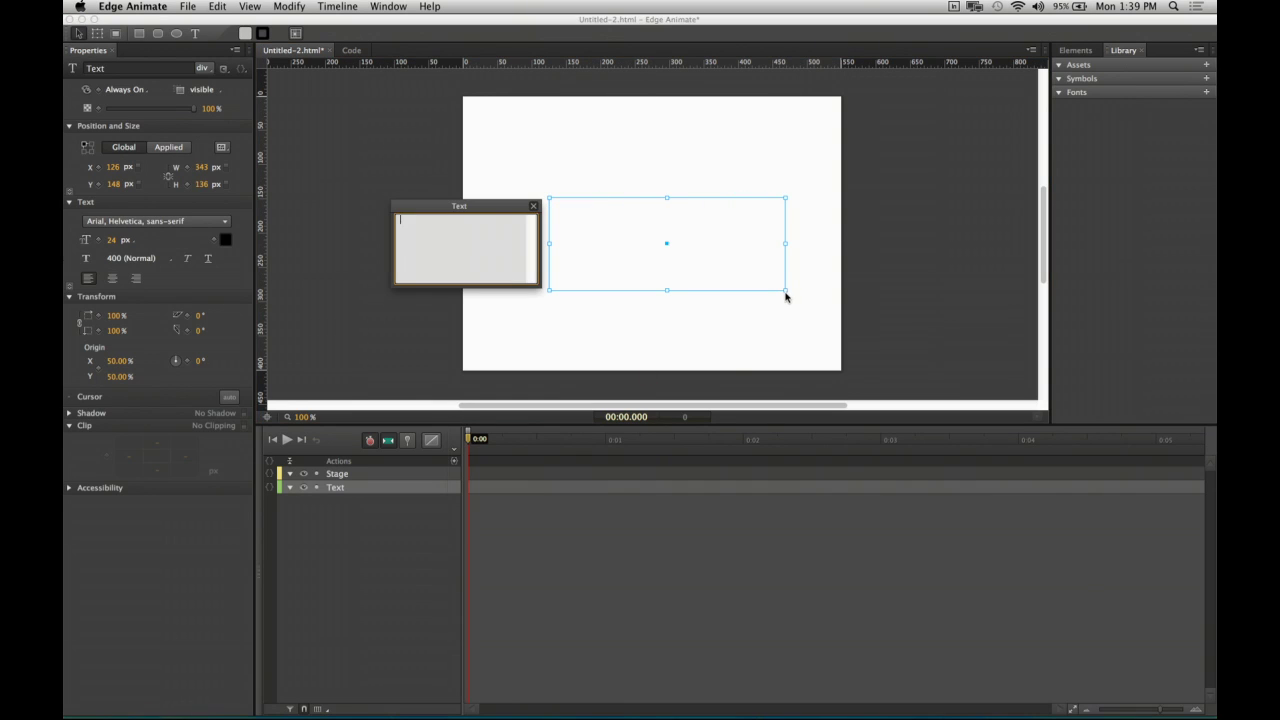
{"action": "type", "text": "HELLO WORLD"}
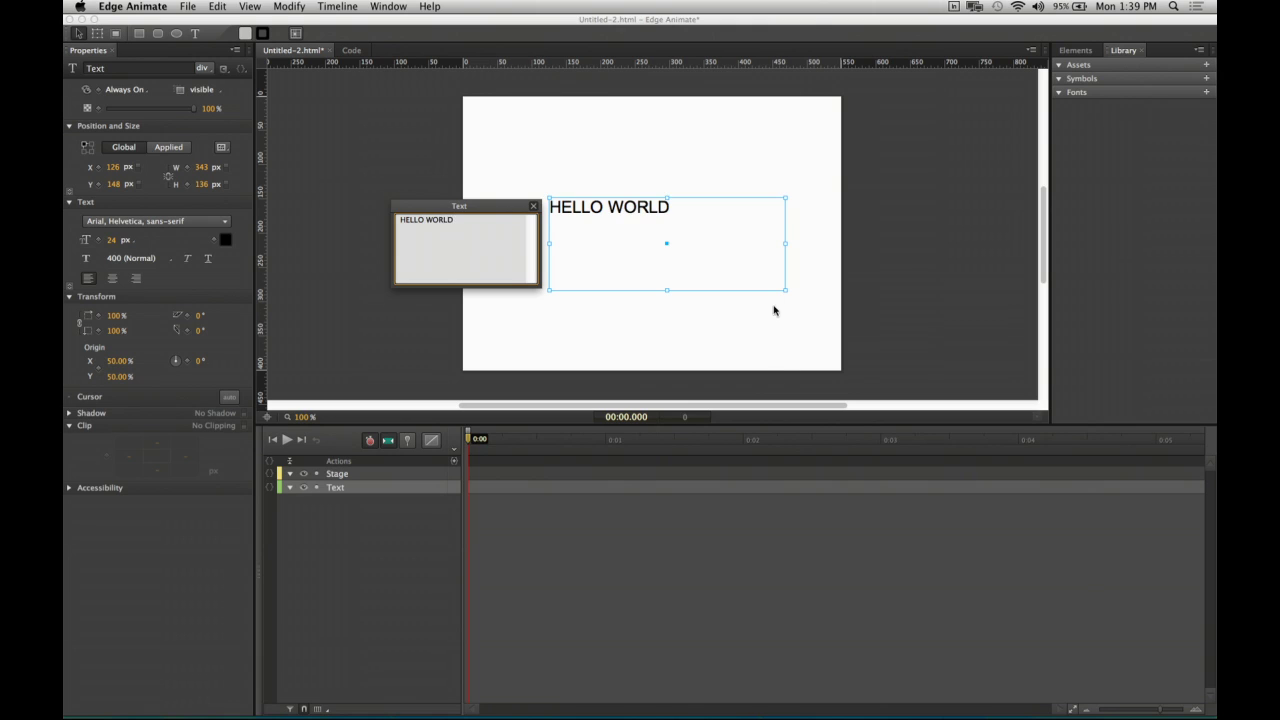
{"action": "left_click", "coordinate": [594, 352]}
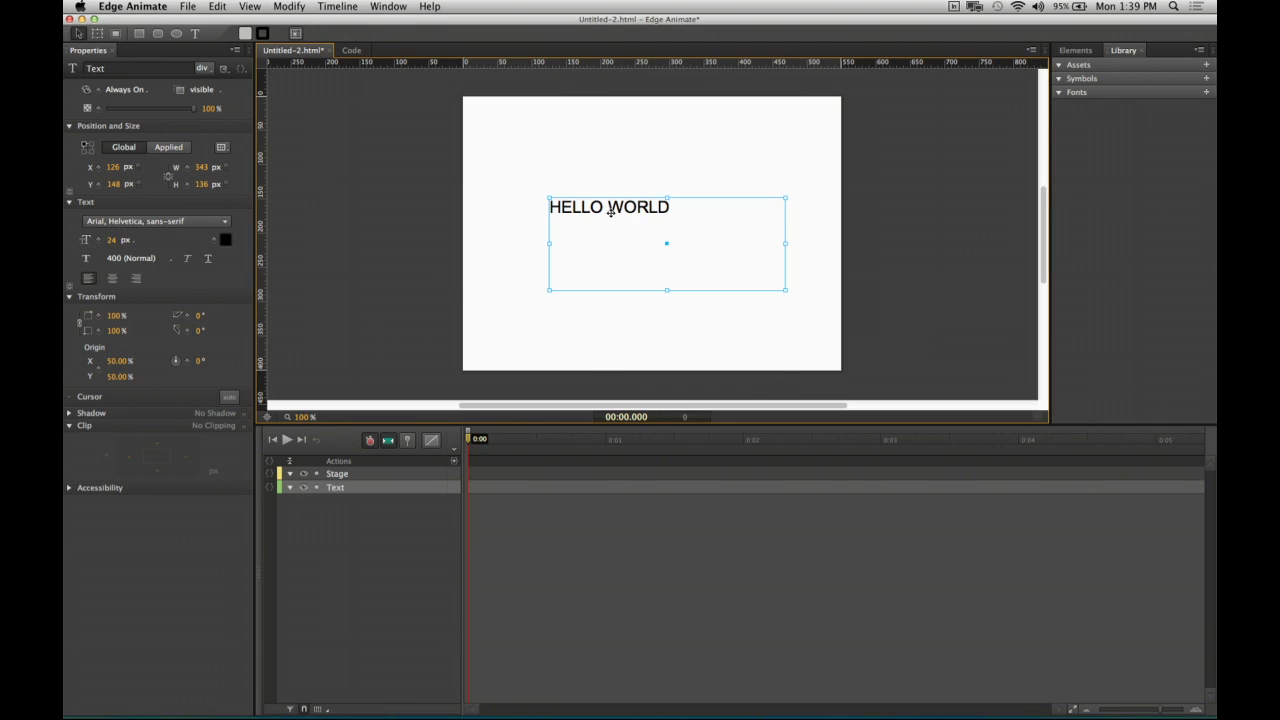
Format the HELLO WORLD text as centred at 79 px and reposition it to about X 104, Y 125 px.
{"action": "left_click", "coordinate": [112, 278]}
{"action": "left_click_drag", "start_coordinate": [111, 240], "coordinate": [151, 245]}
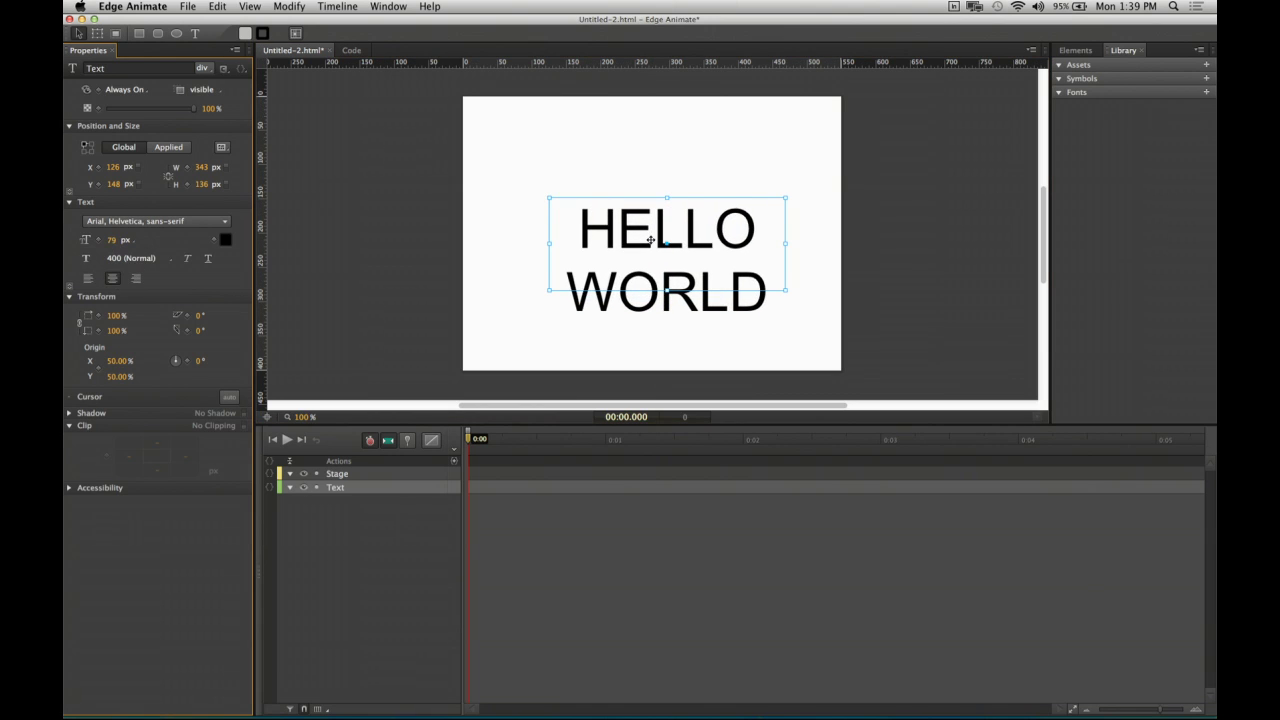
{"action": "left_click_drag", "start_coordinate": [667, 227], "coordinate": [648, 209]}
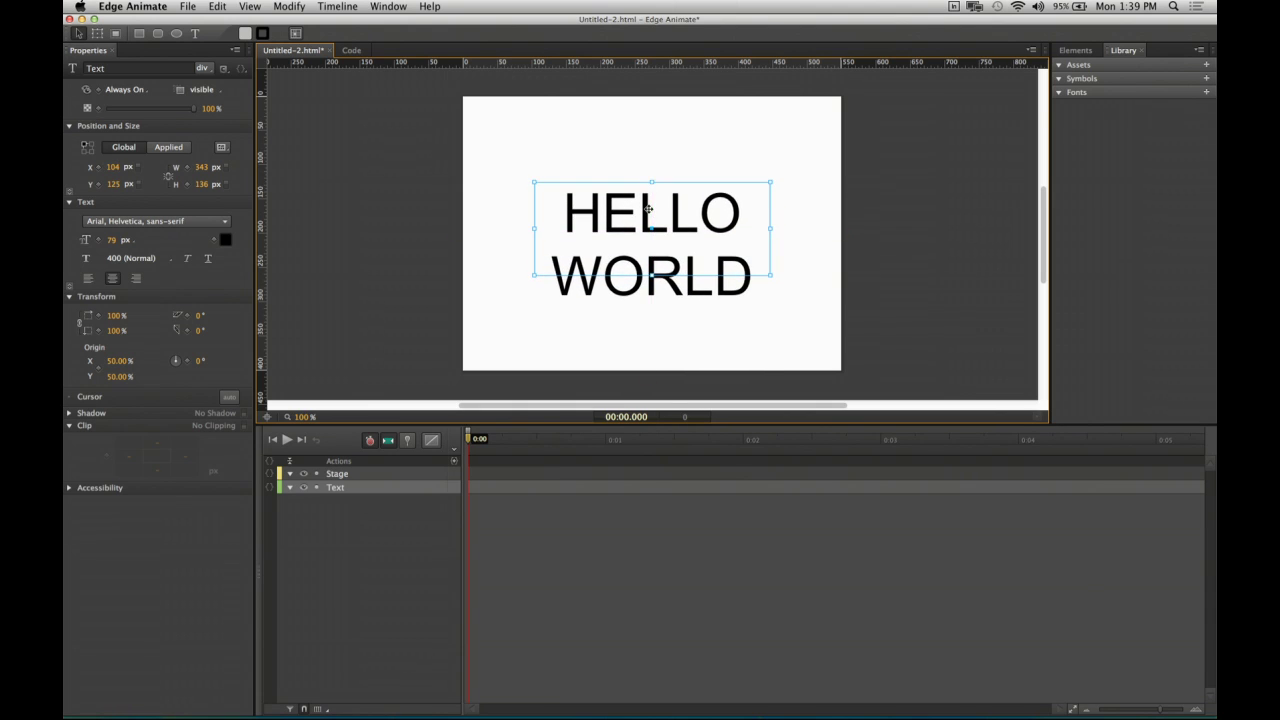
{"action": "left_click", "coordinate": [869, 214]}
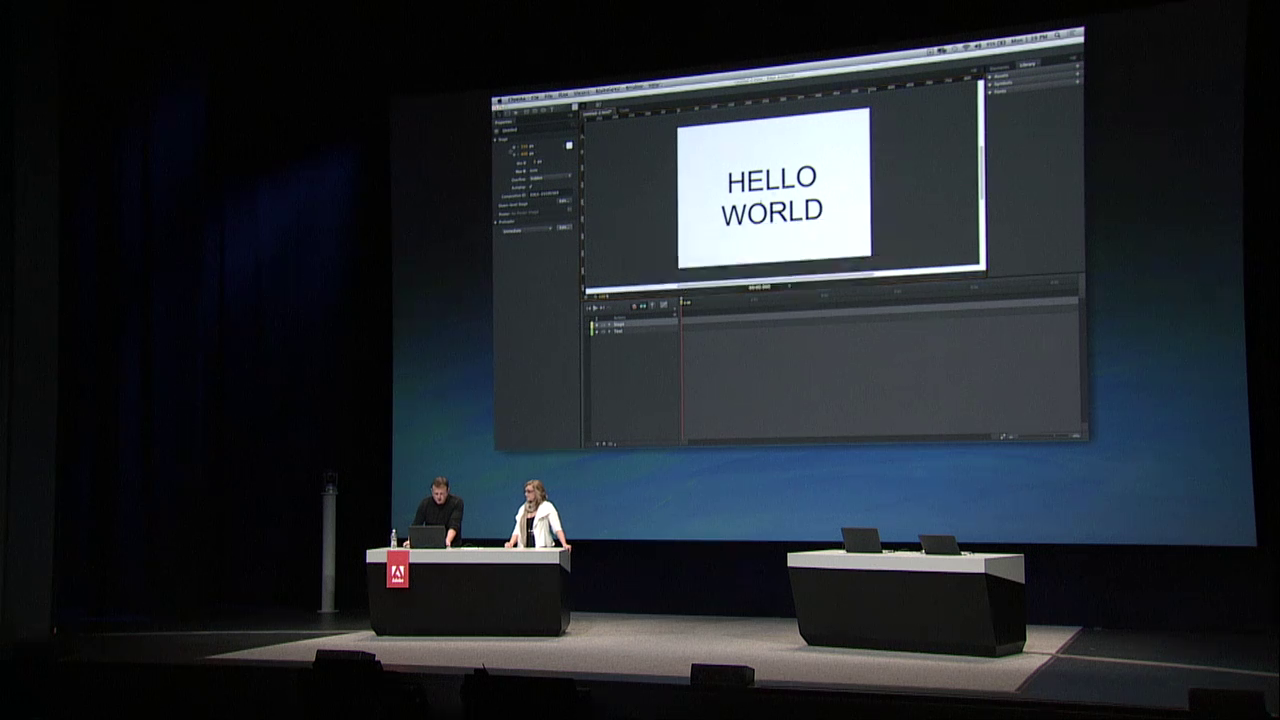
Switch to Chrome, close its developer tools, and load google.com/webfonts.
{"action": "key", "text": "super+h"}
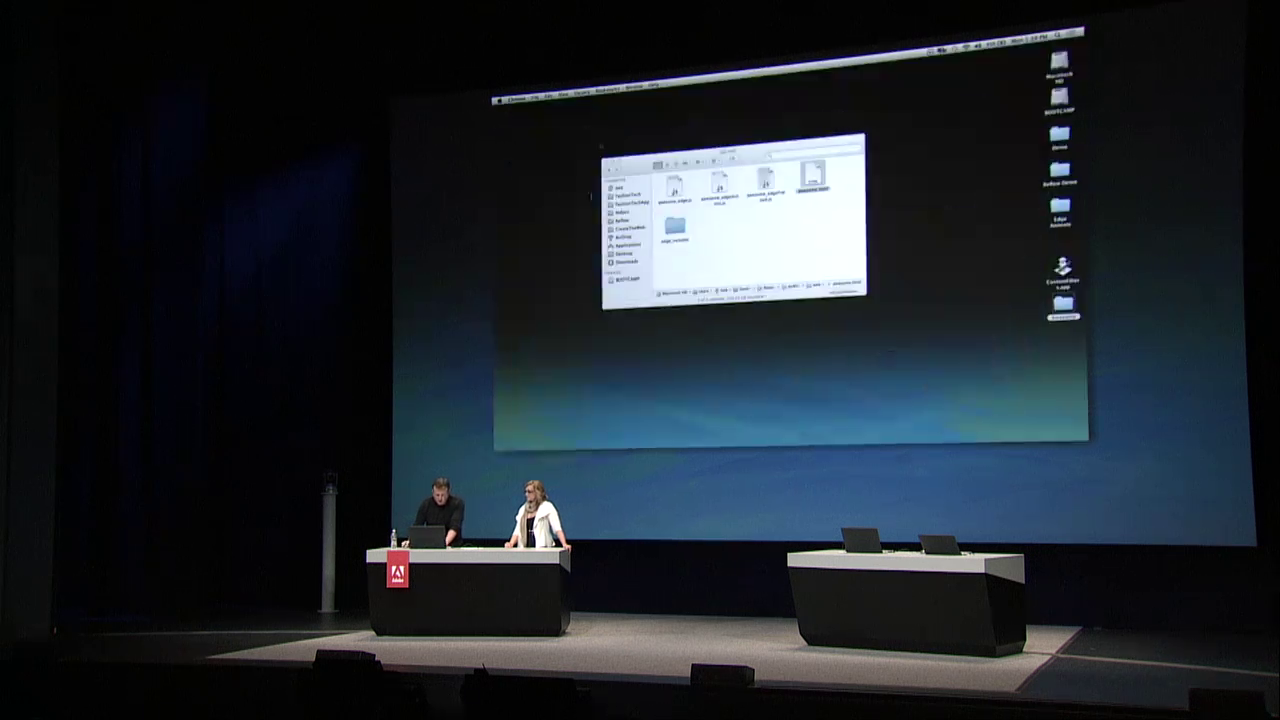
{"action": "mouse_move", "coordinate": [740, 432]}
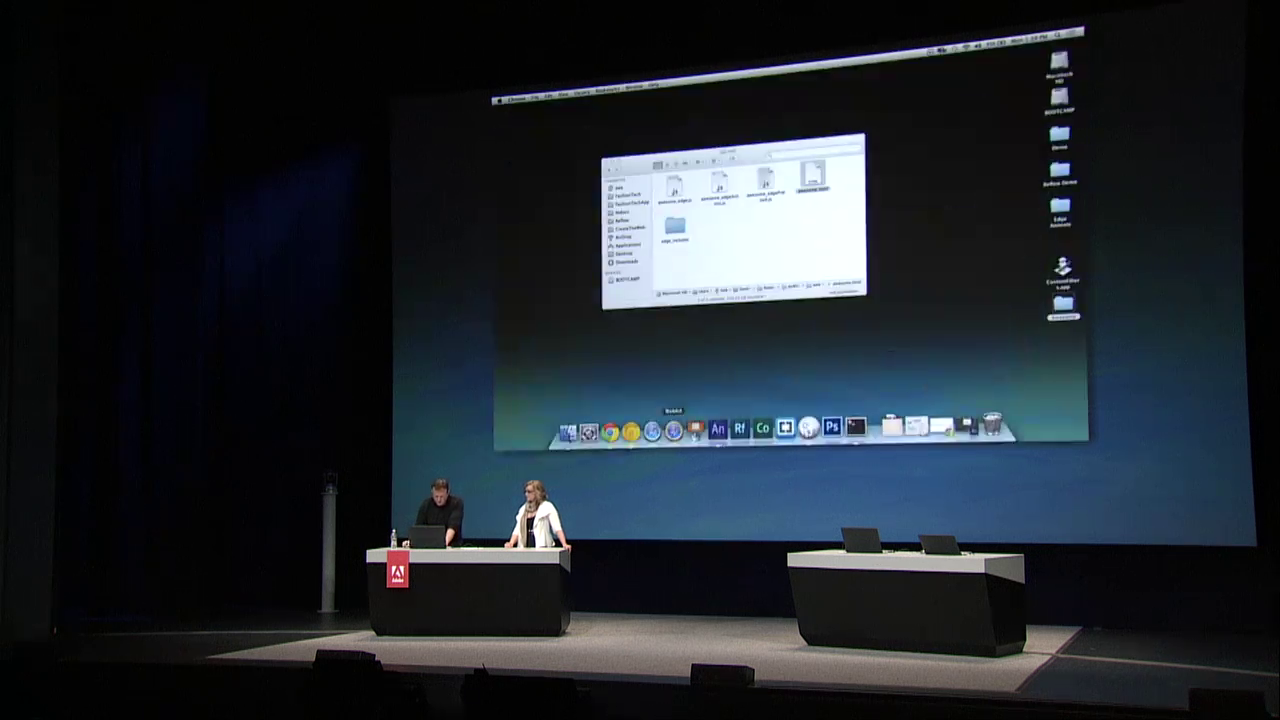
{"action": "left_click", "coordinate": [609, 432]}
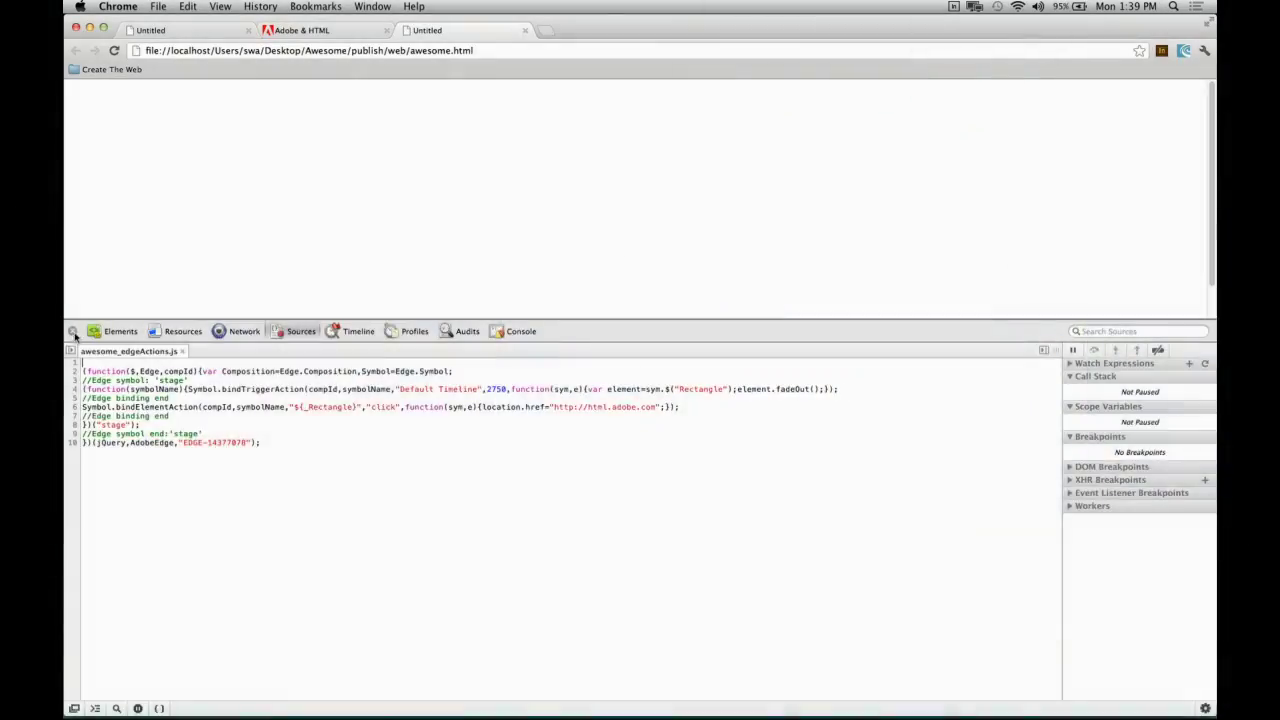
{"action": "key", "text": "super+alt+i"}
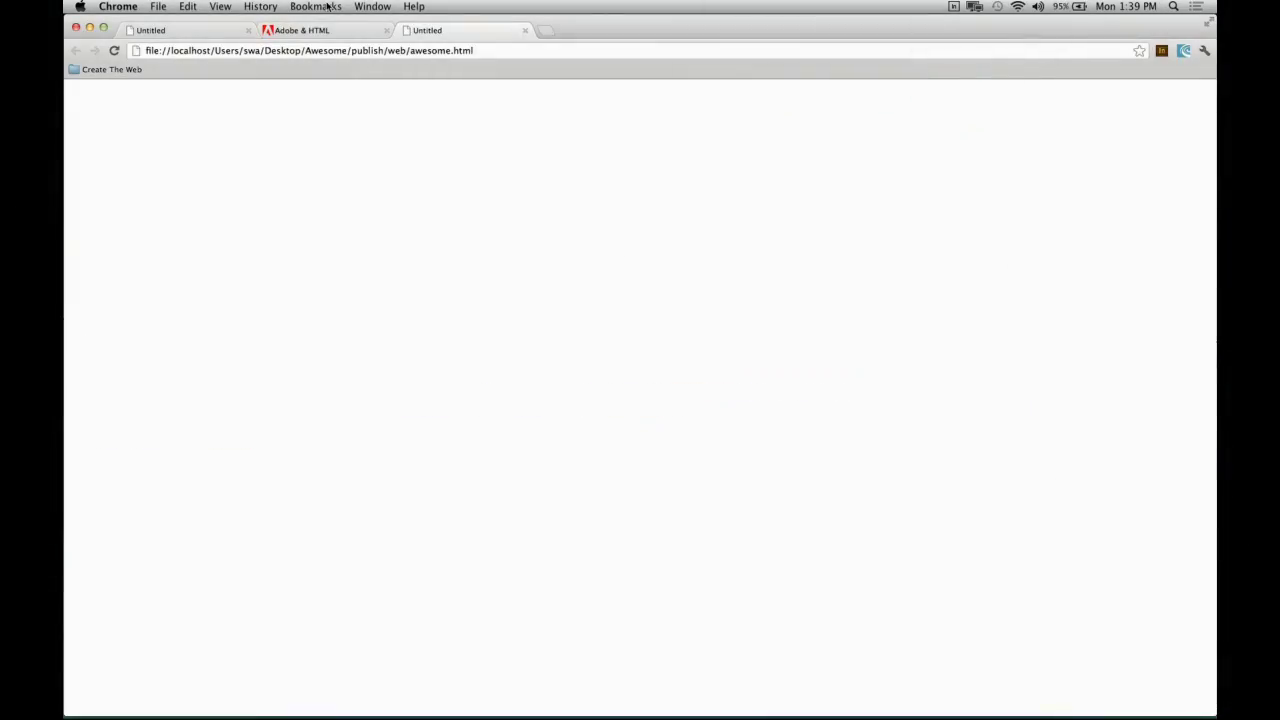
{"action": "left_click", "coordinate": [329, 50]}
{"action": "type", "text": "google"}
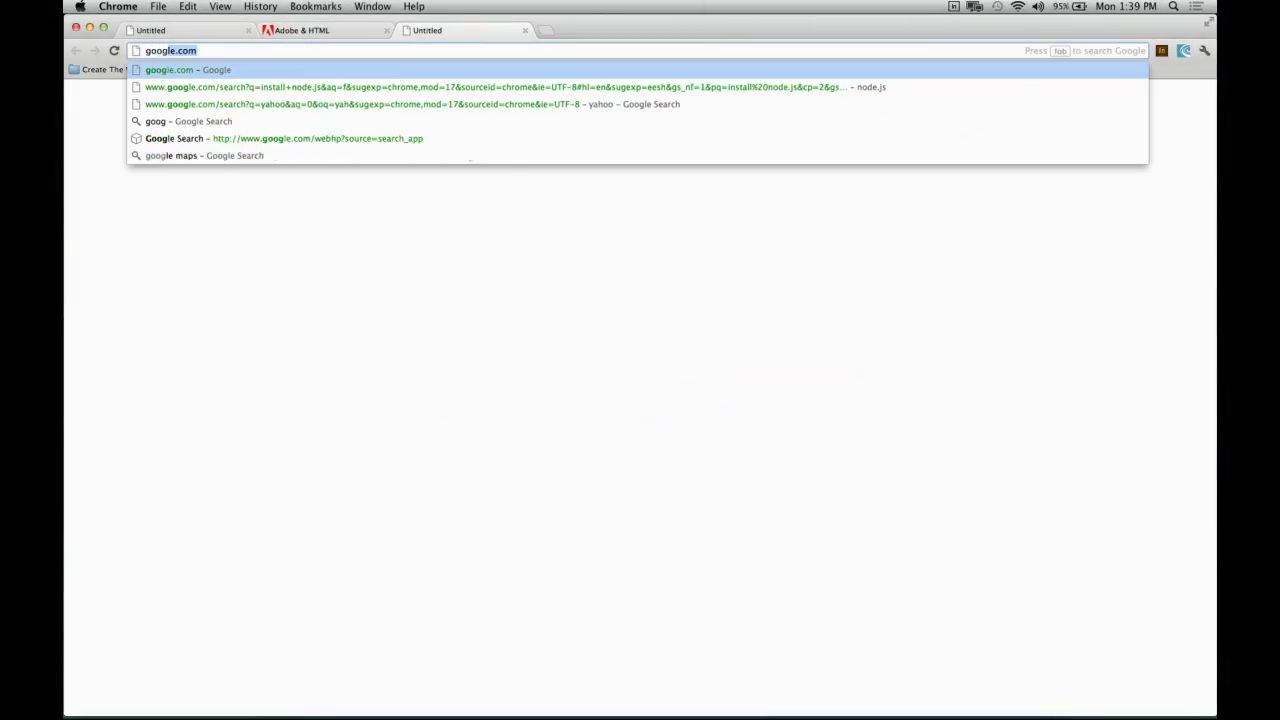
{"action": "type", "text": ".com"}
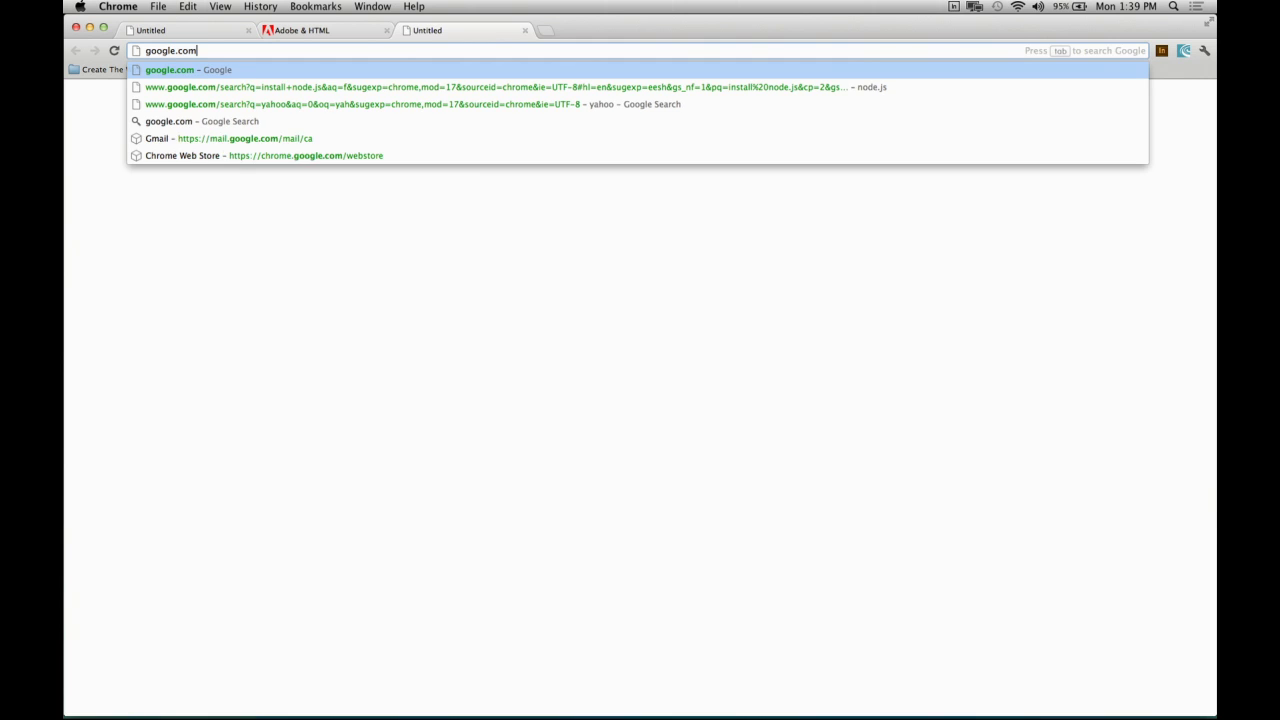
{"action": "type", "text": "/webfonts"}
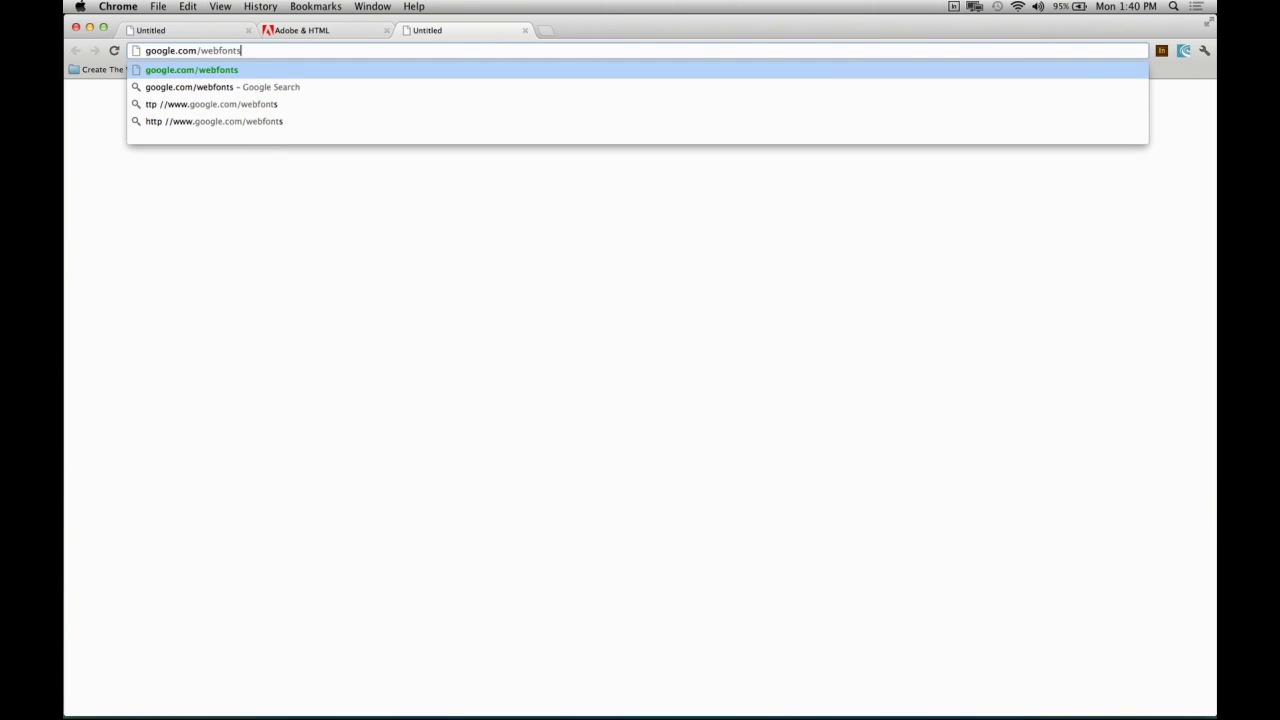
{"action": "key", "text": "Return"}
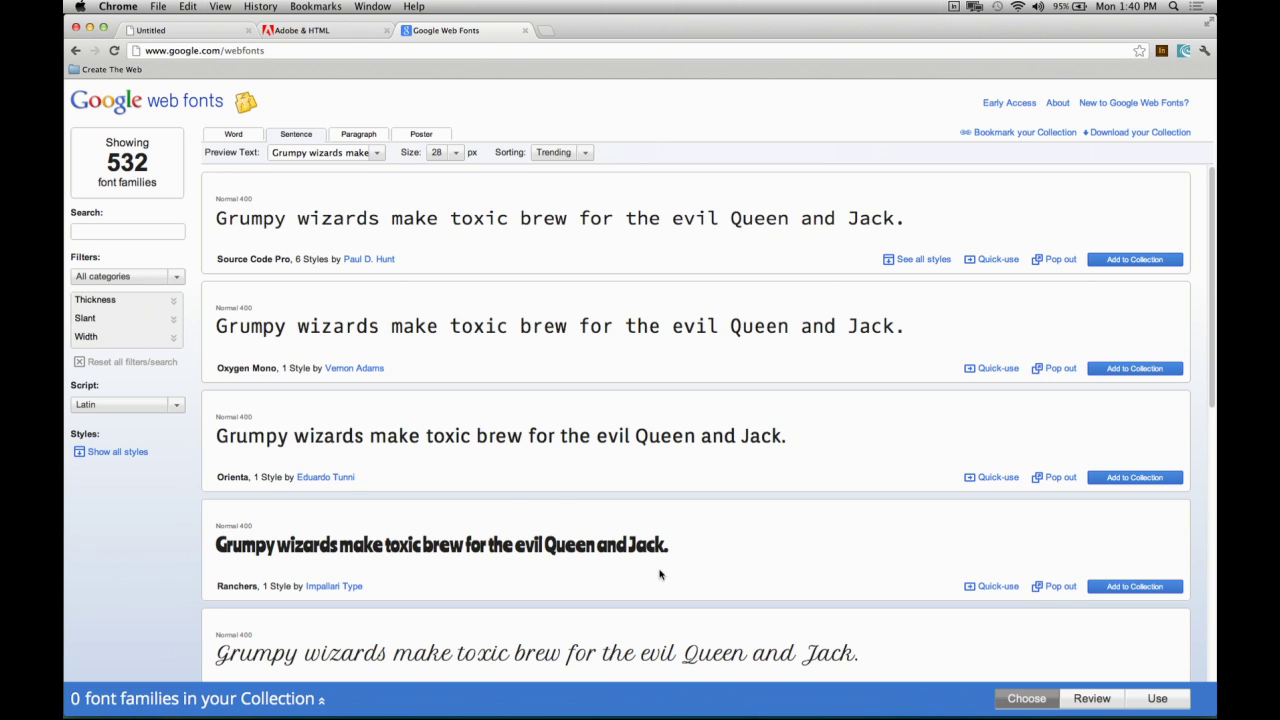
Open the quick-use page for the Ranchers font and copy its standard stylesheet link code.
{"action": "left_click", "coordinate": [998, 589]}
{"action": "scroll", "coordinate": [684, 410], "scroll_direction": "down", "scroll_amount": 10}
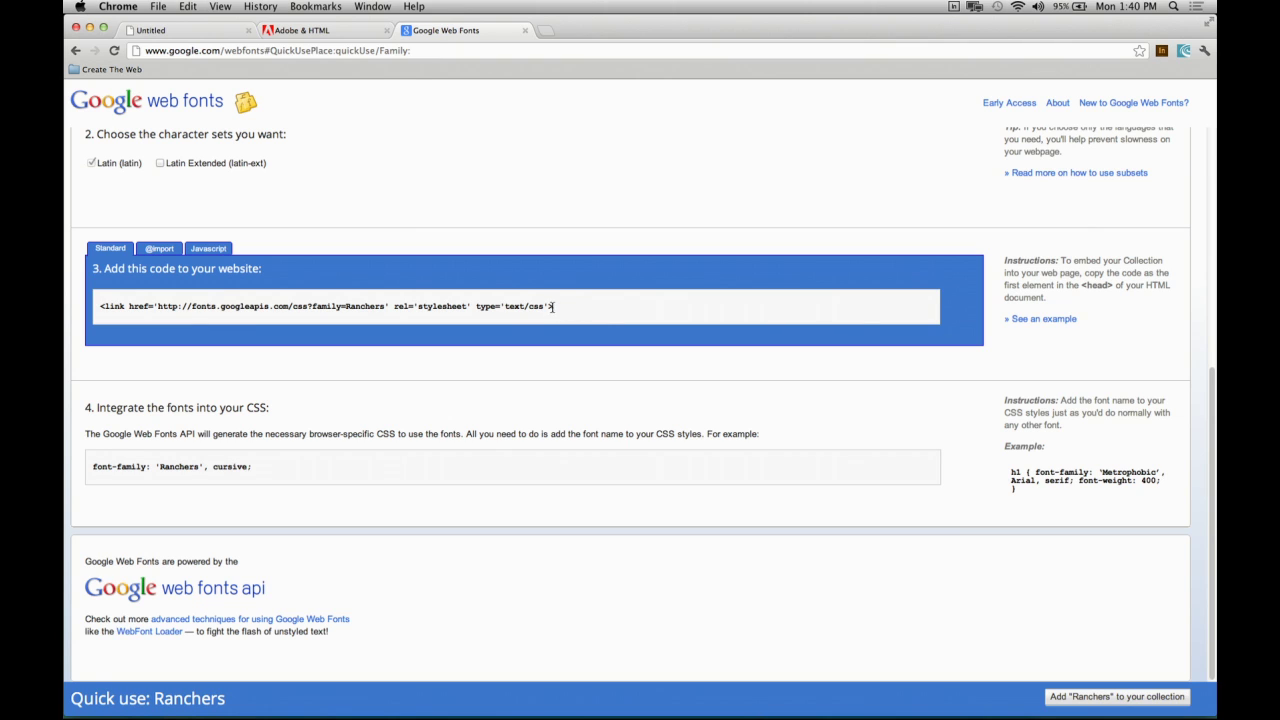
{"action": "left_click_drag", "start_coordinate": [231, 350], "coordinate": [67, 303]}
{"action": "key", "text": "super+c"}
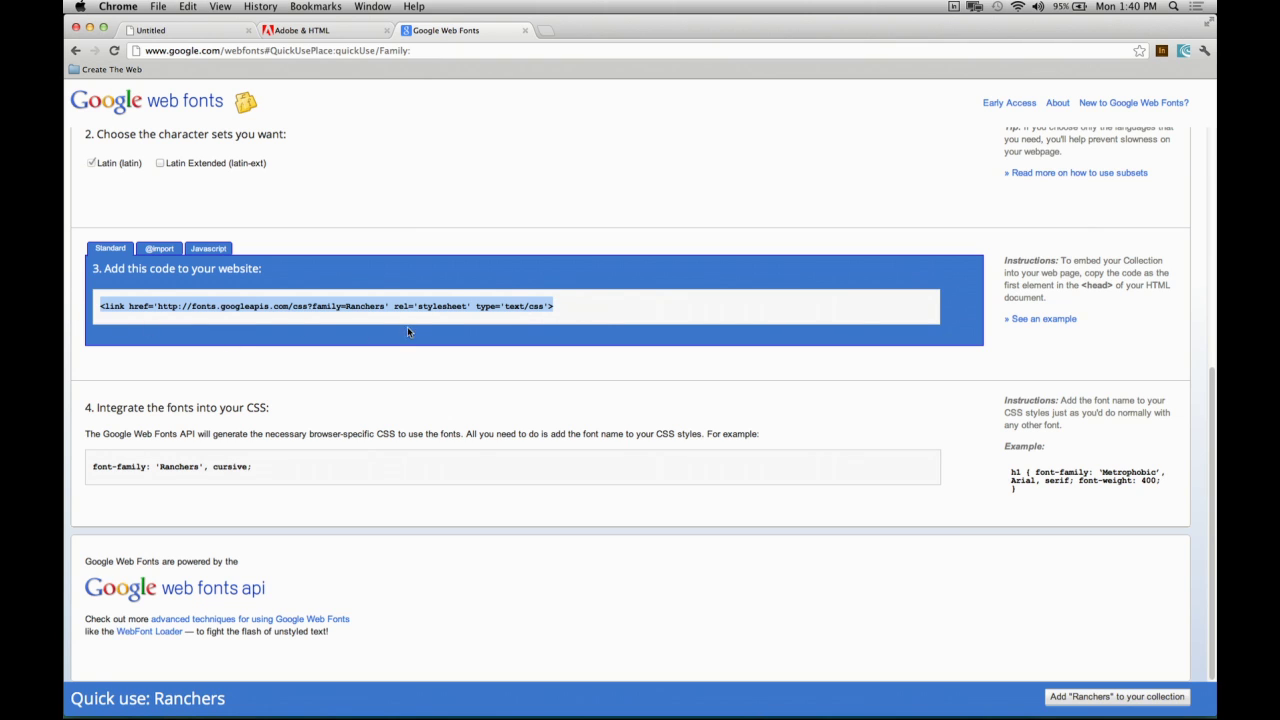
Switch to Edge Animate and add a web font with the copied embed code and the fallback list "Ranchers, sans-serif".
{"action": "key", "text": "super+Tab"}
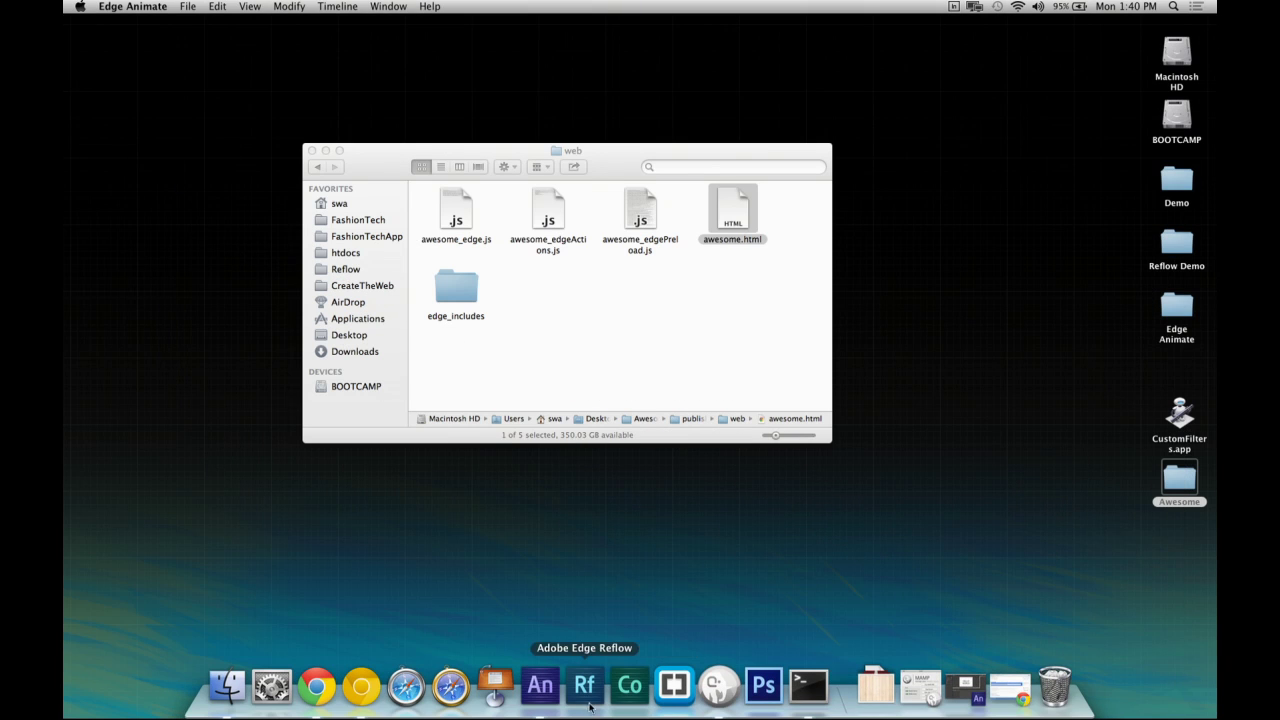
{"action": "left_click", "coordinate": [543, 689]}
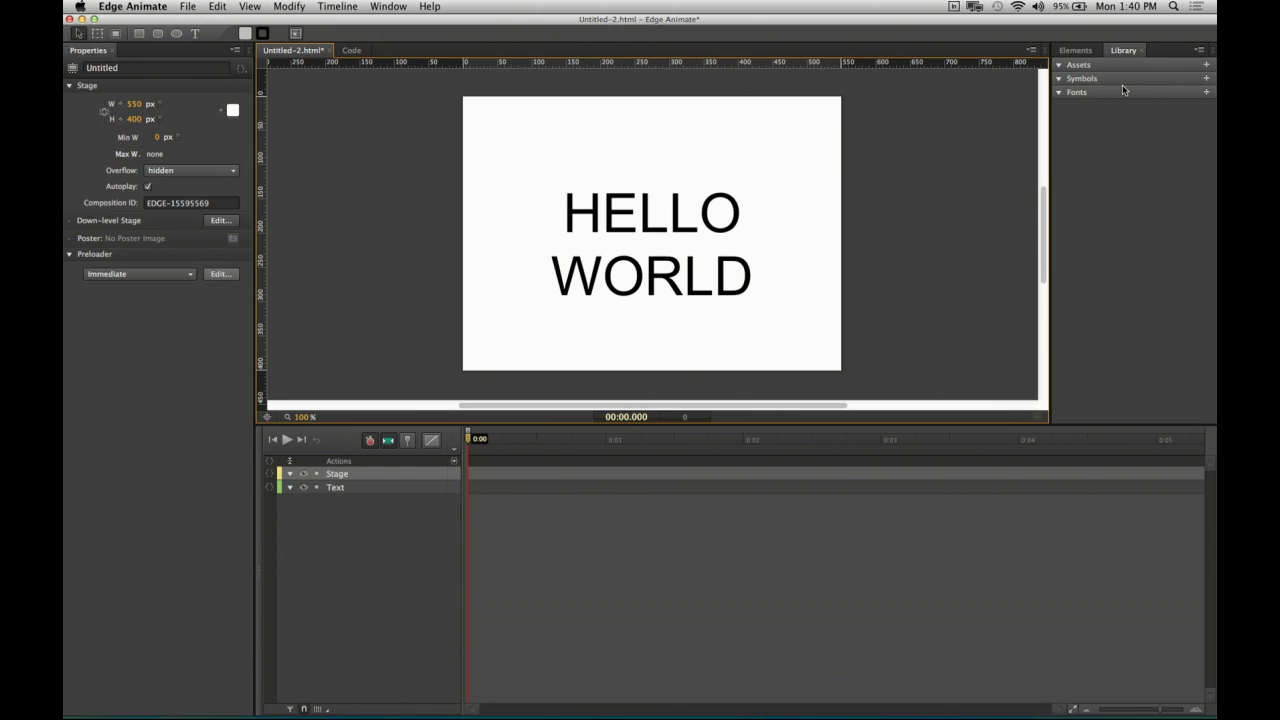
{"action": "left_click", "coordinate": [1206, 92]}
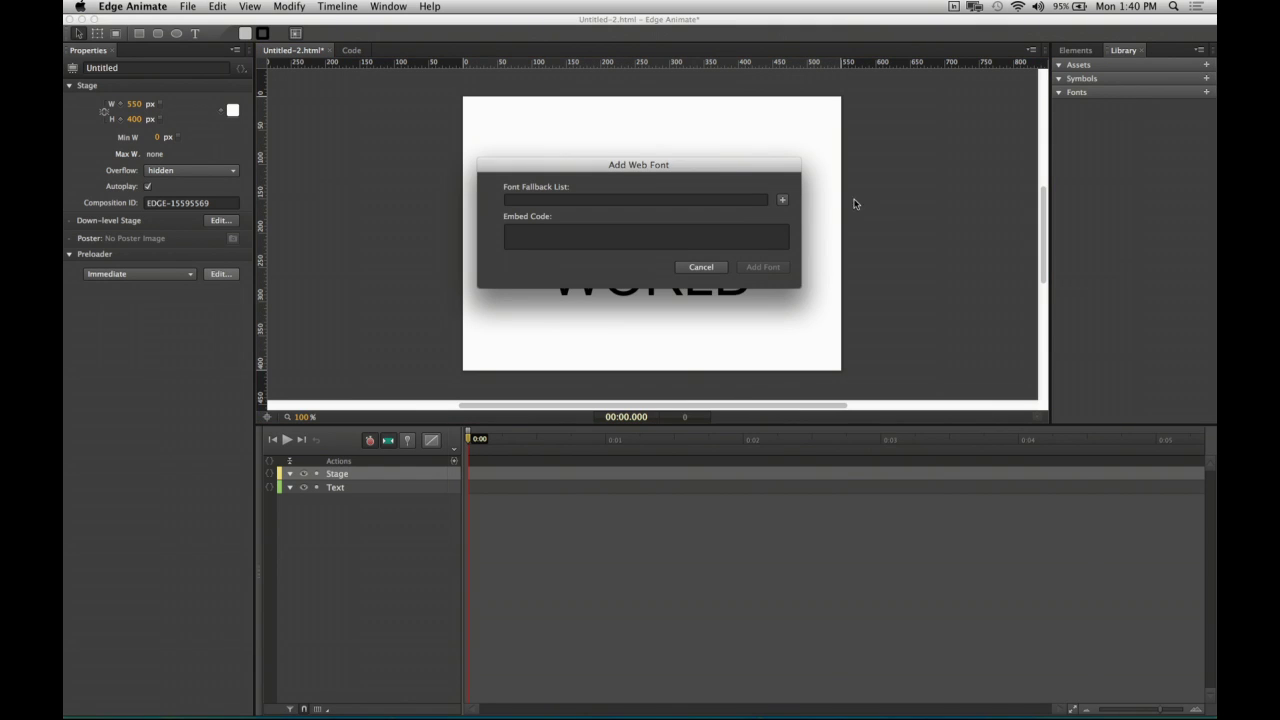
{"action": "left_click", "coordinate": [569, 233]}
{"action": "key", "text": "super+v"}
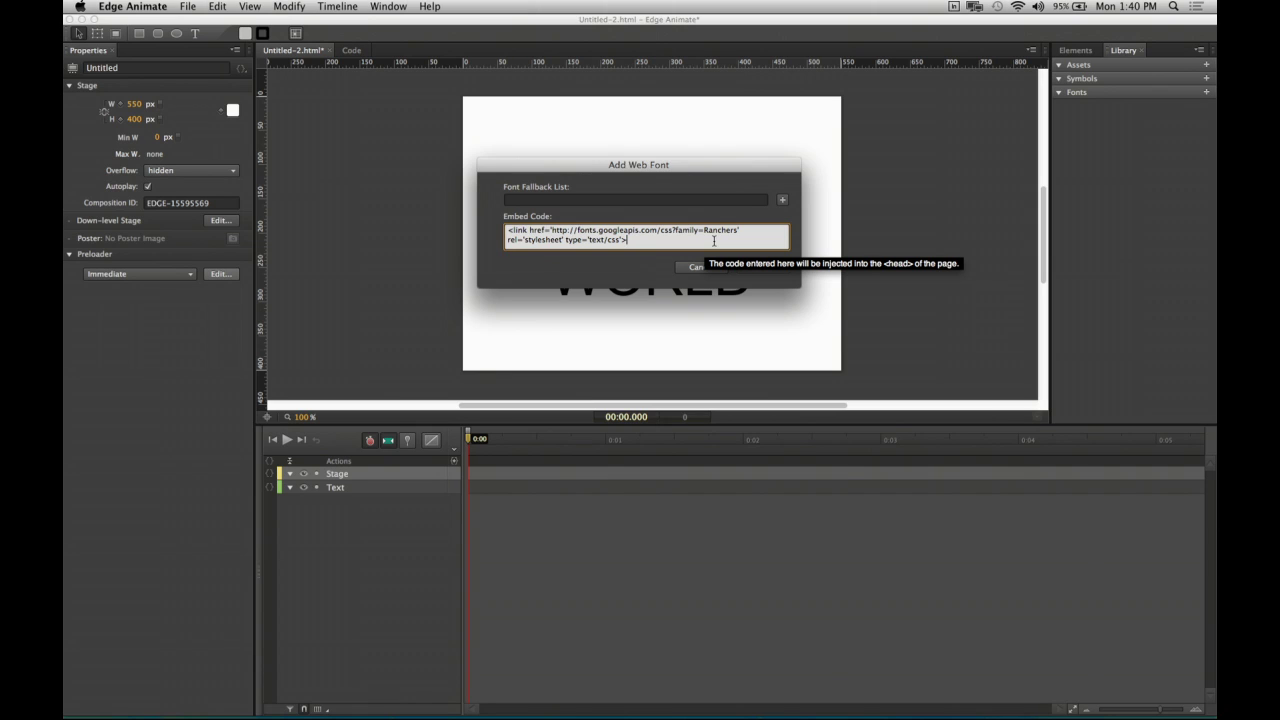
{"action": "left_click", "coordinate": [531, 200]}
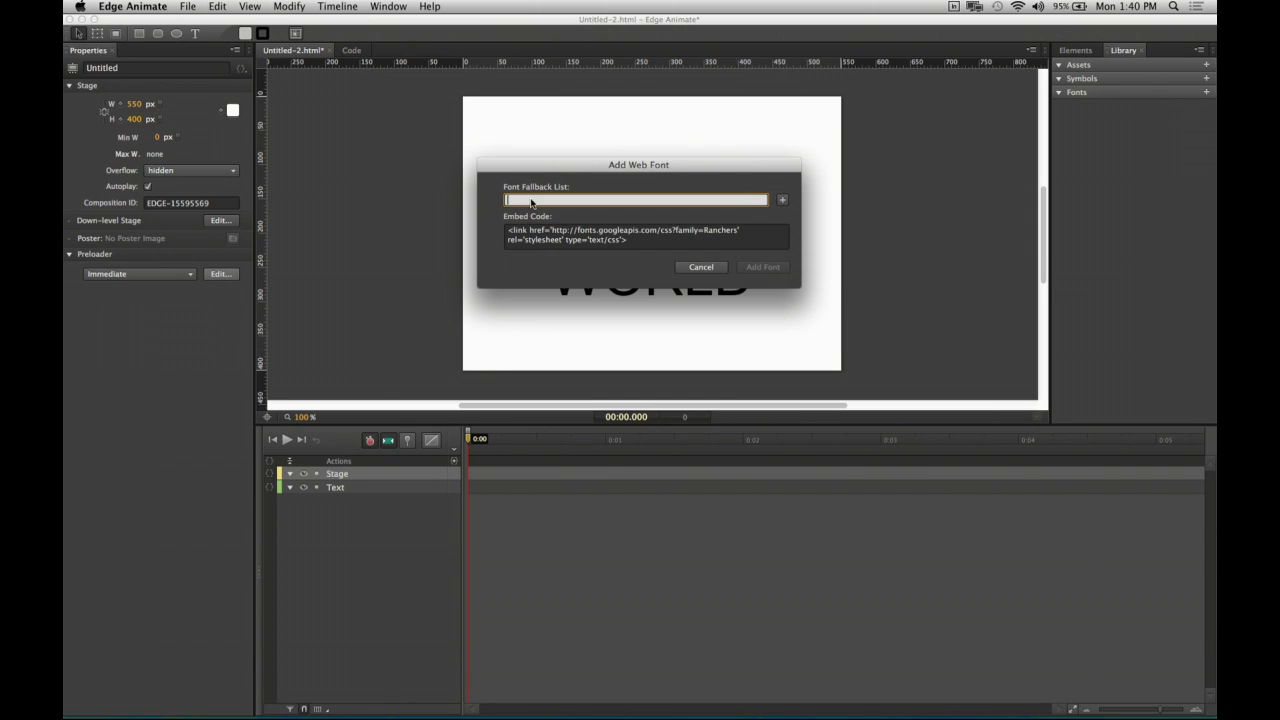
{"action": "type", "text": "Ranchers, sans-serif"}
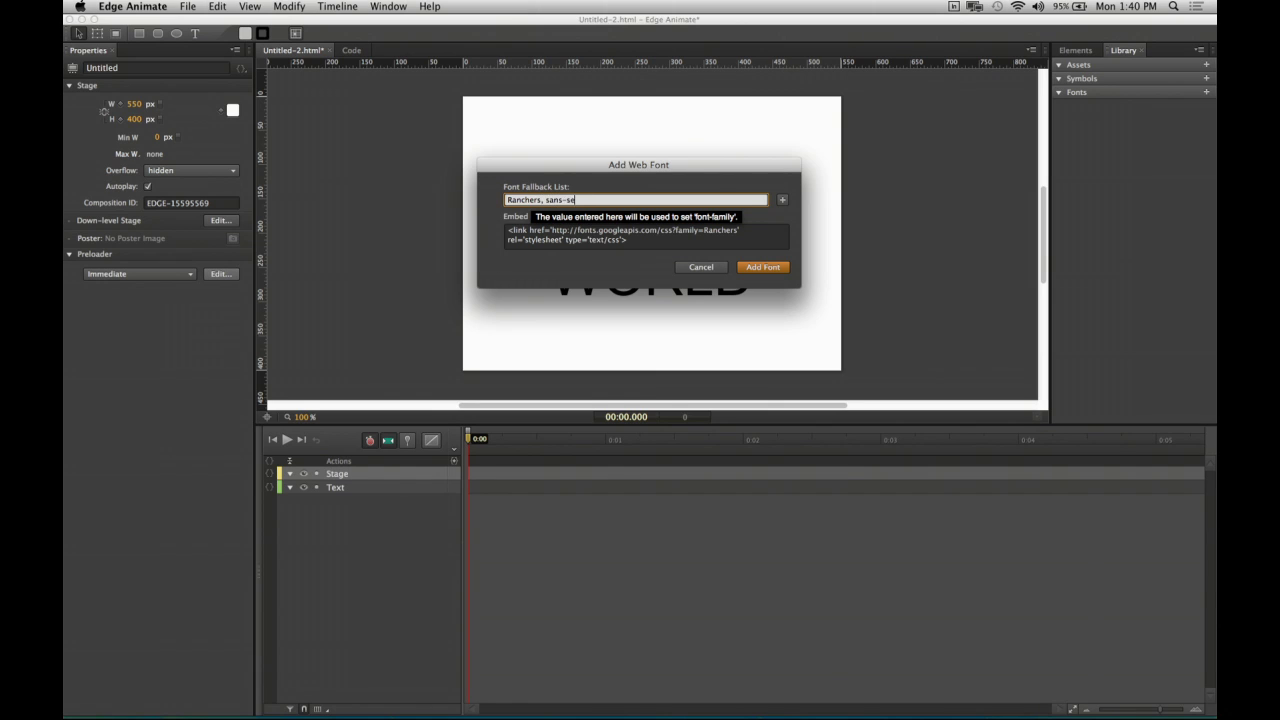
{"action": "left_click", "coordinate": [749, 268]}
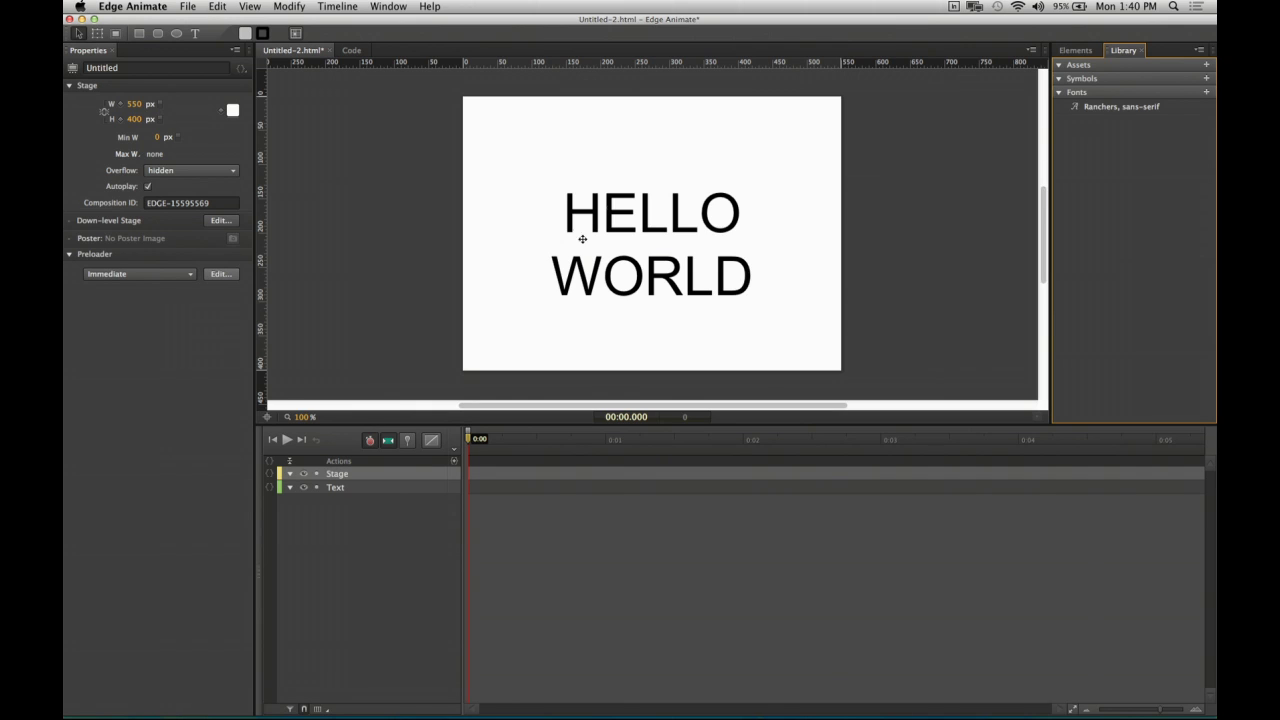
Apply the "Ranchers, sans-serif" font to the HELLO WORLD text and move the text up to about Y 109 px.
{"action": "left_click", "coordinate": [610, 205]}
{"action": "left_click", "coordinate": [156, 221]}
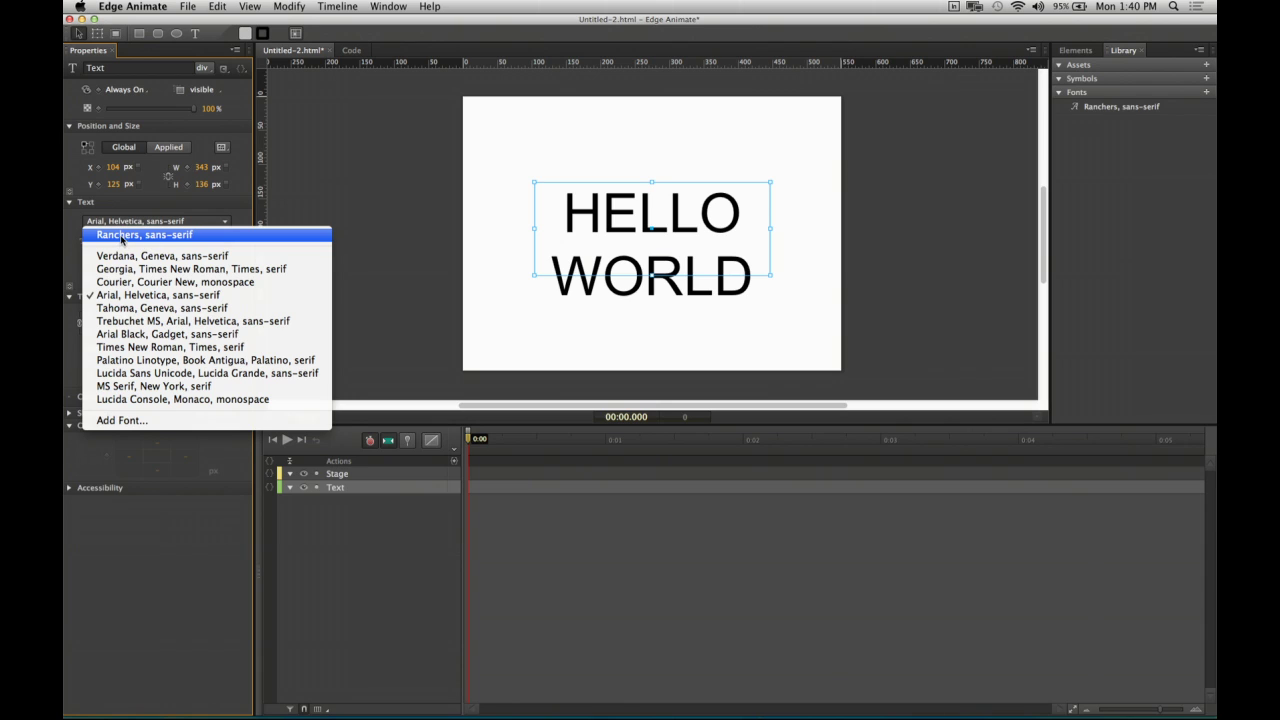
{"action": "left_click", "coordinate": [122, 236]}
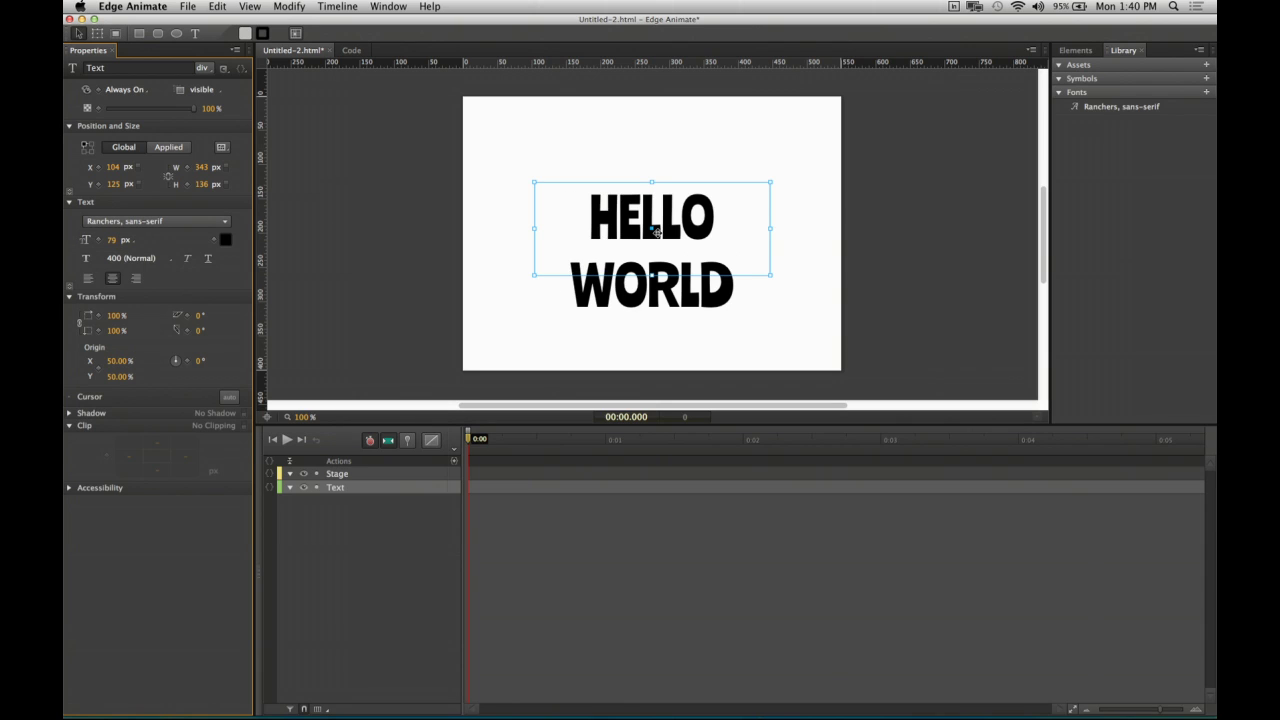
{"action": "left_click_drag", "start_coordinate": [675, 219], "coordinate": [668, 207]}
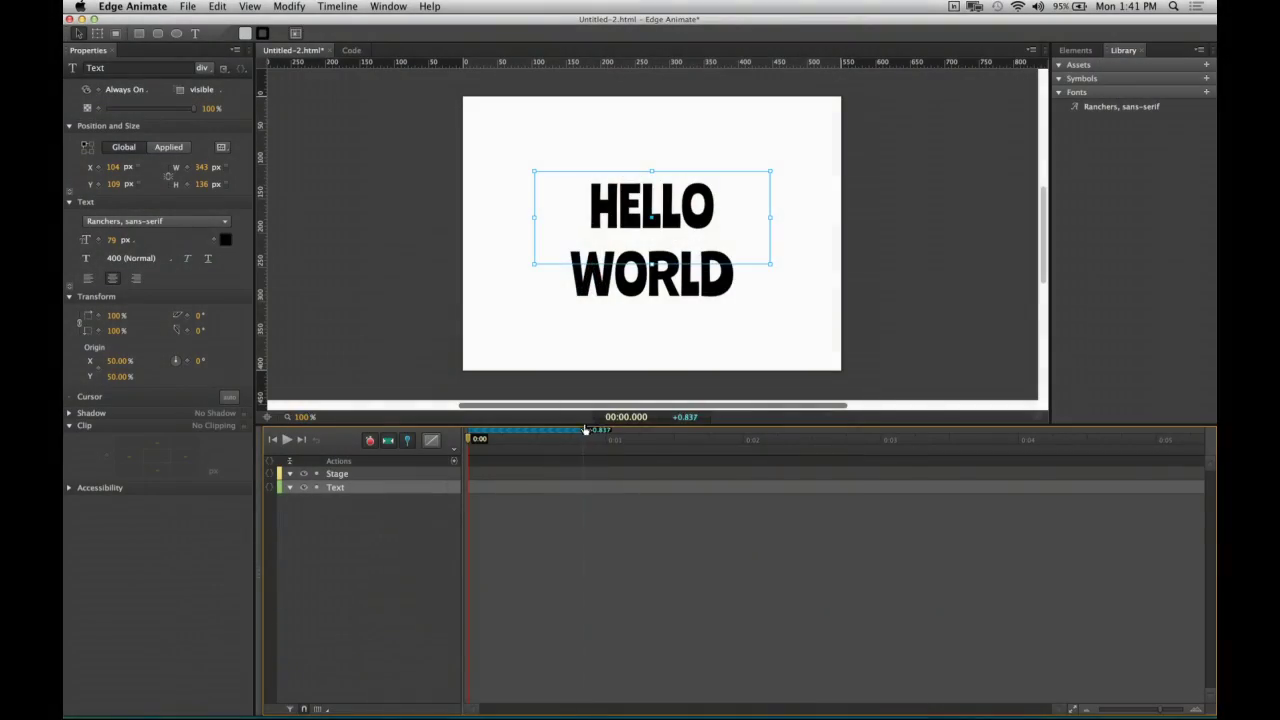
Using the pin at 1 second, animate the text from 260 px letter spacing and 294 px line height to its current spacing.
{"action": "left_click_drag", "start_coordinate": [600, 429], "coordinate": [605, 429]}
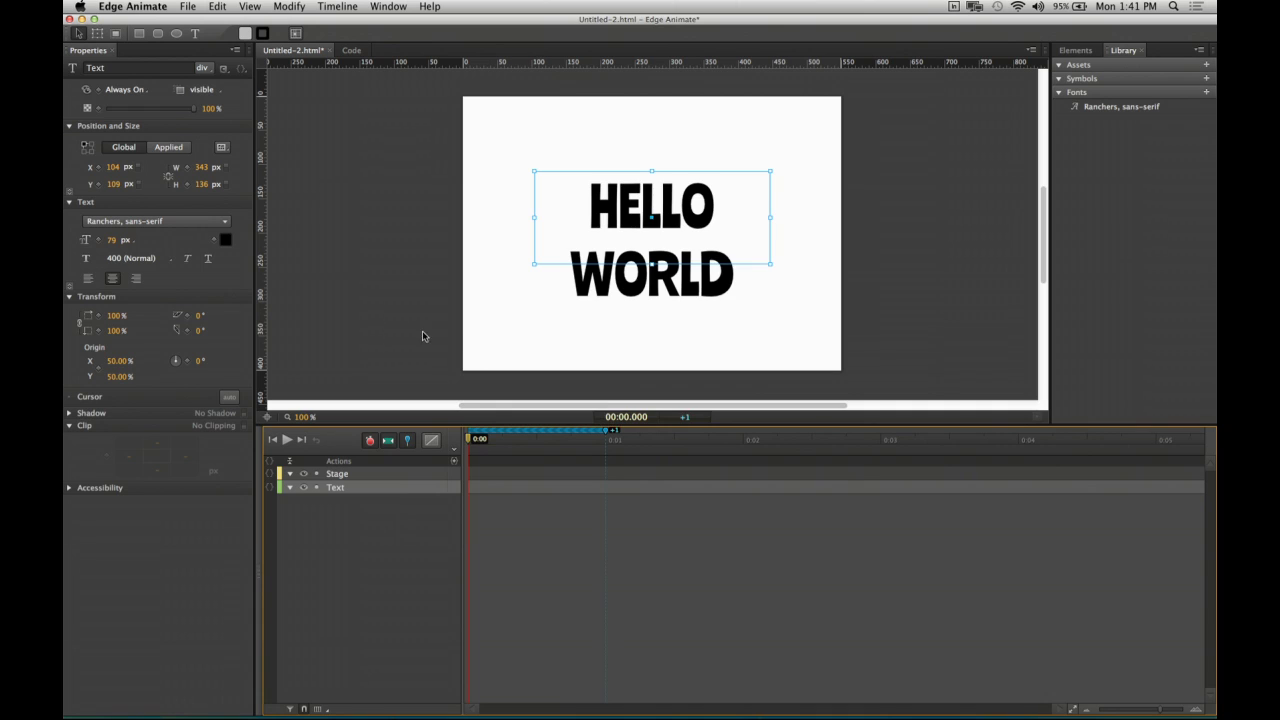
{"action": "left_click", "coordinate": [69, 287]}
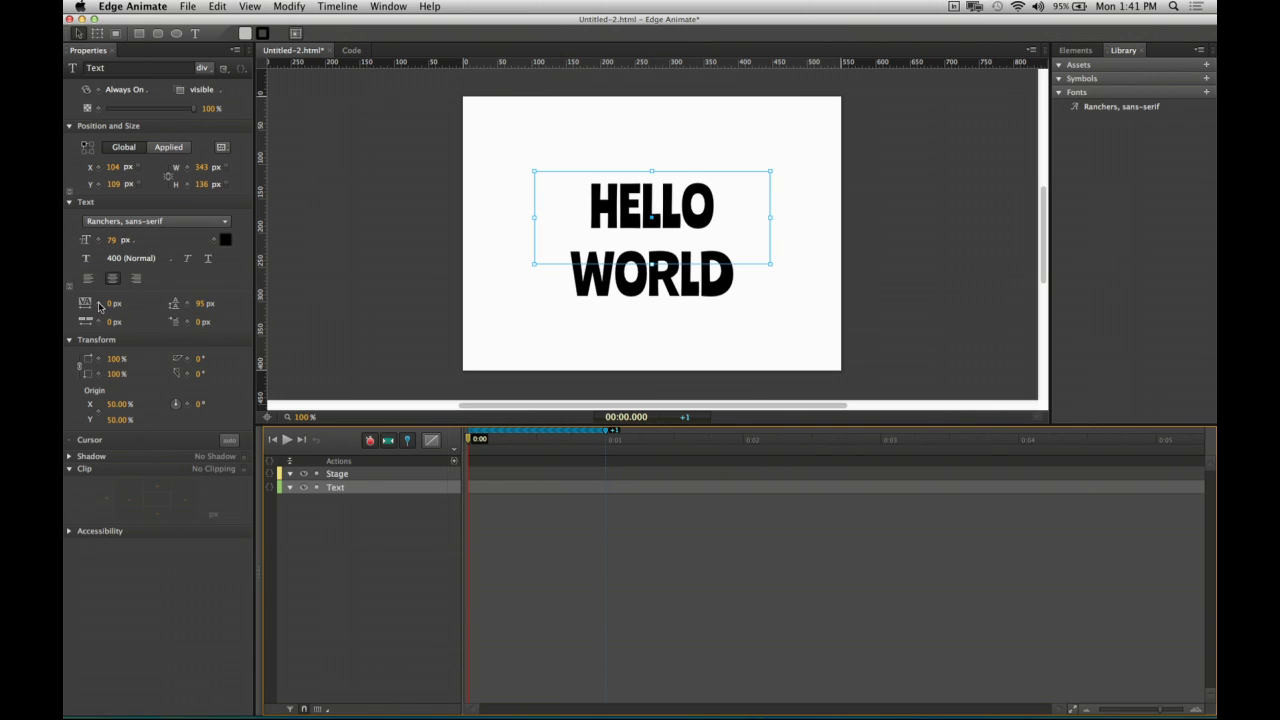
{"action": "left_click_drag", "start_coordinate": [111, 308], "coordinate": [292, 306]}
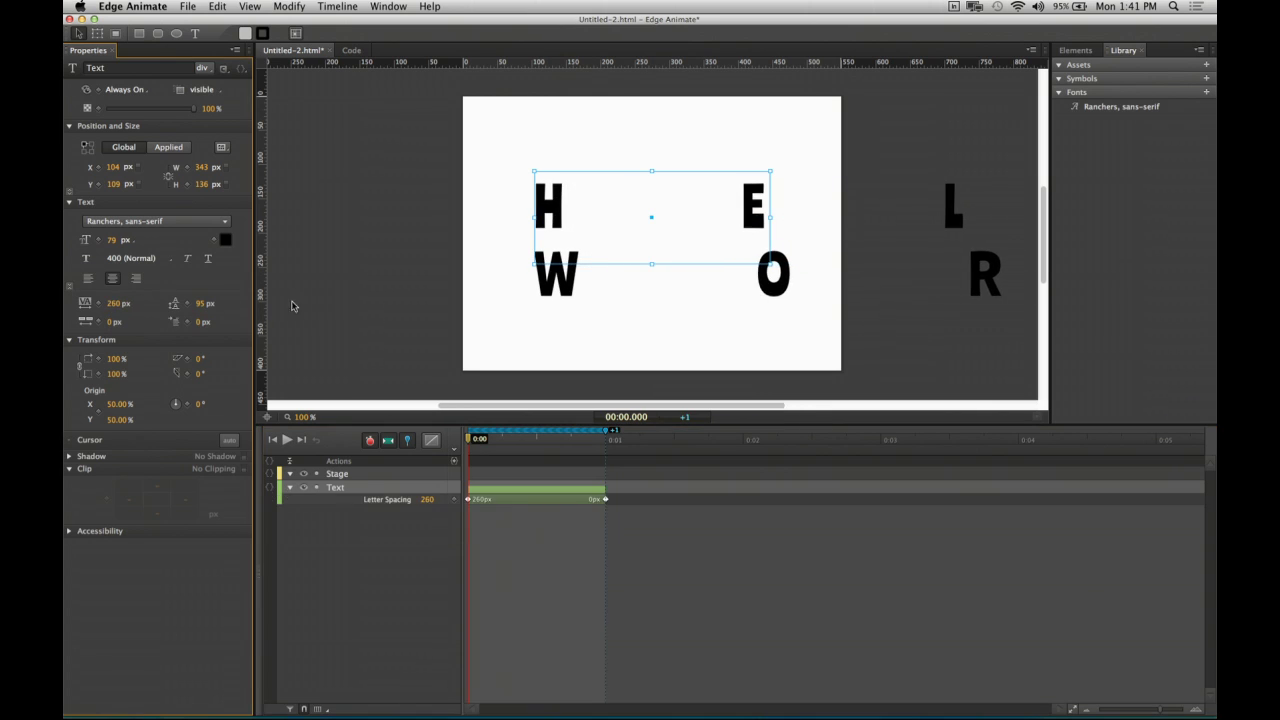
{"action": "left_click_drag", "start_coordinate": [203, 306], "coordinate": [326, 294]}
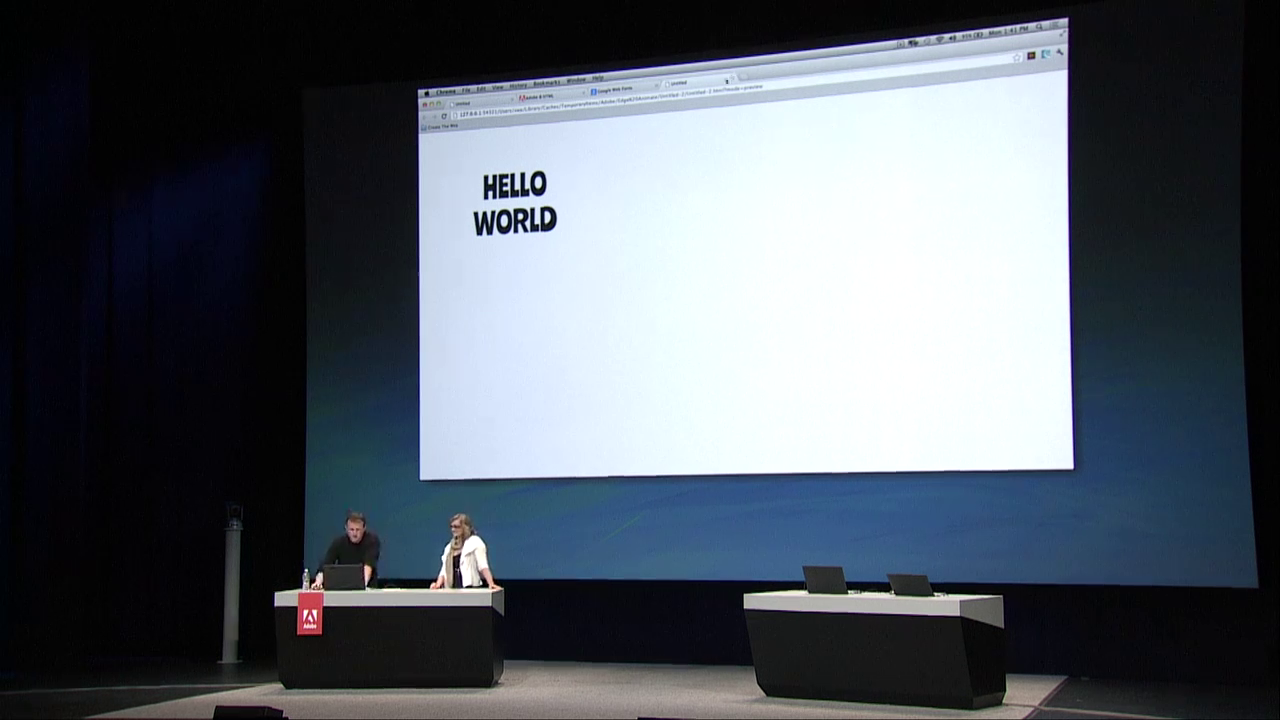
Close the browser preview of the text animation and return to Edge Animate.
{"action": "left_click", "coordinate": [730, 81]}
{"action": "mouse_move", "coordinate": [597, 466]}
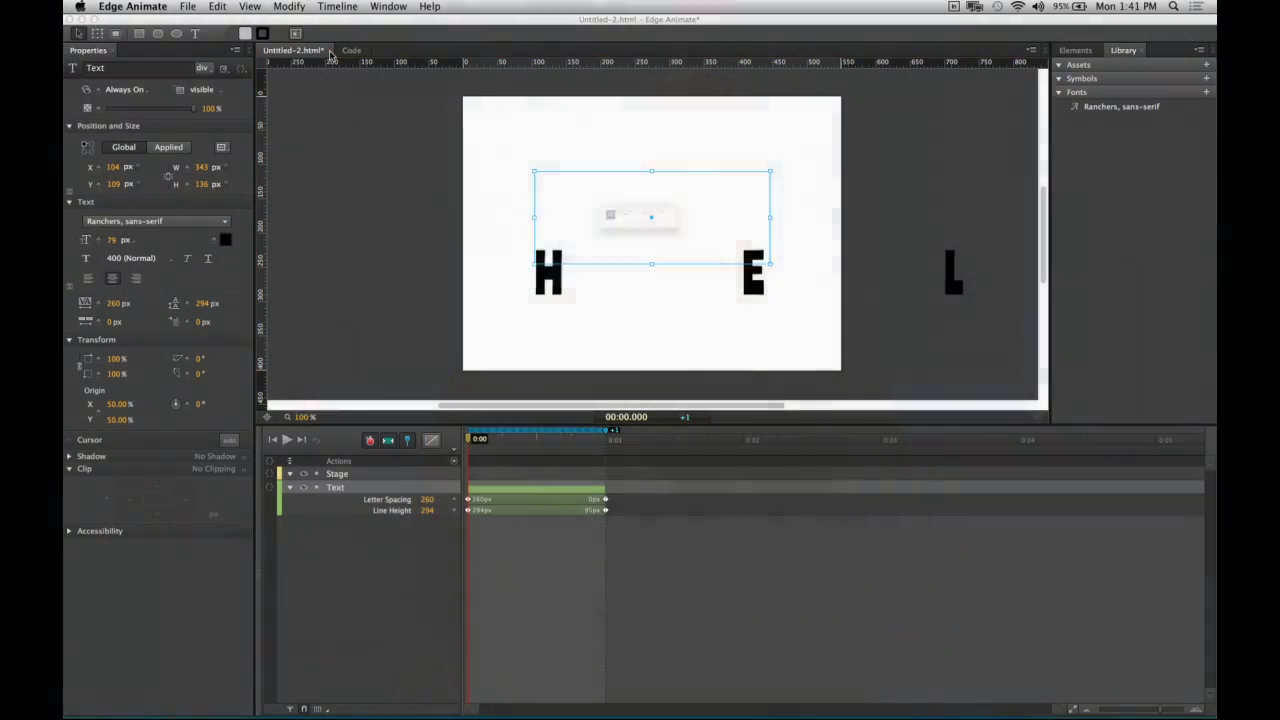
Close the untitled text composition and open the sample composition of the Resize lesson.
{"action": "left_click", "coordinate": [330, 52]}
{"action": "left_click", "coordinate": [590, 248]}
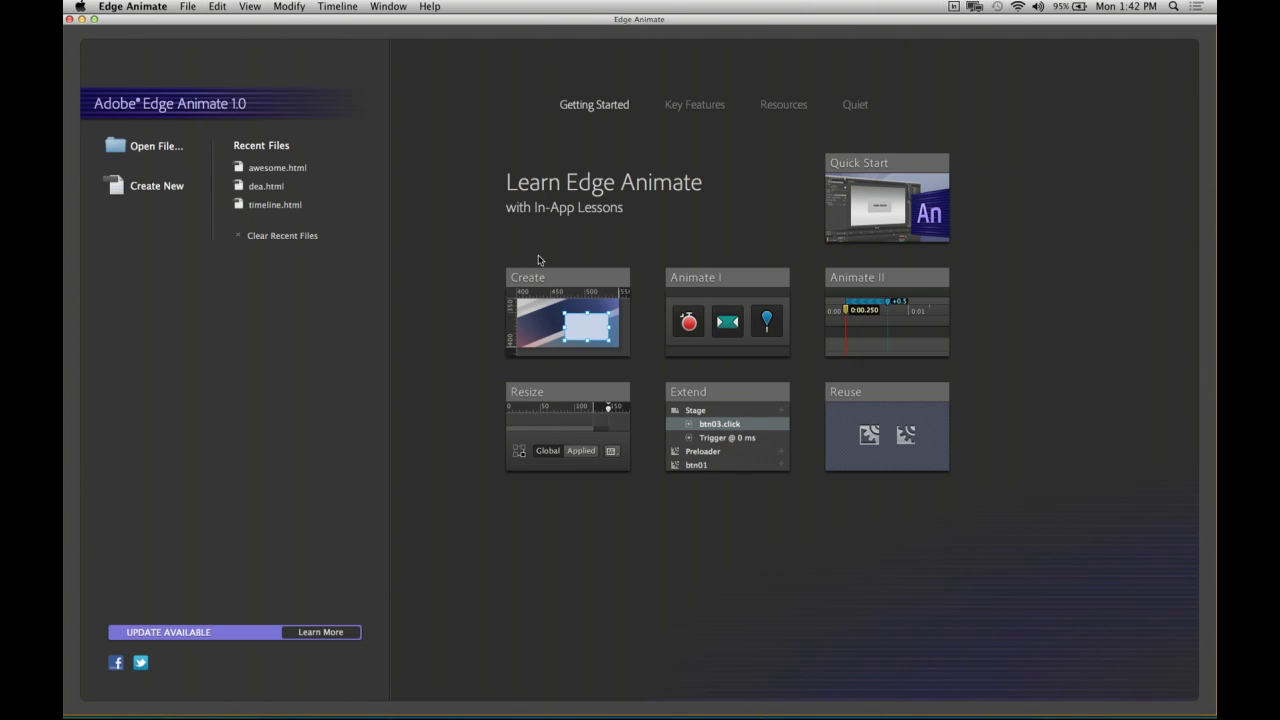
{"action": "left_click", "coordinate": [561, 421]}
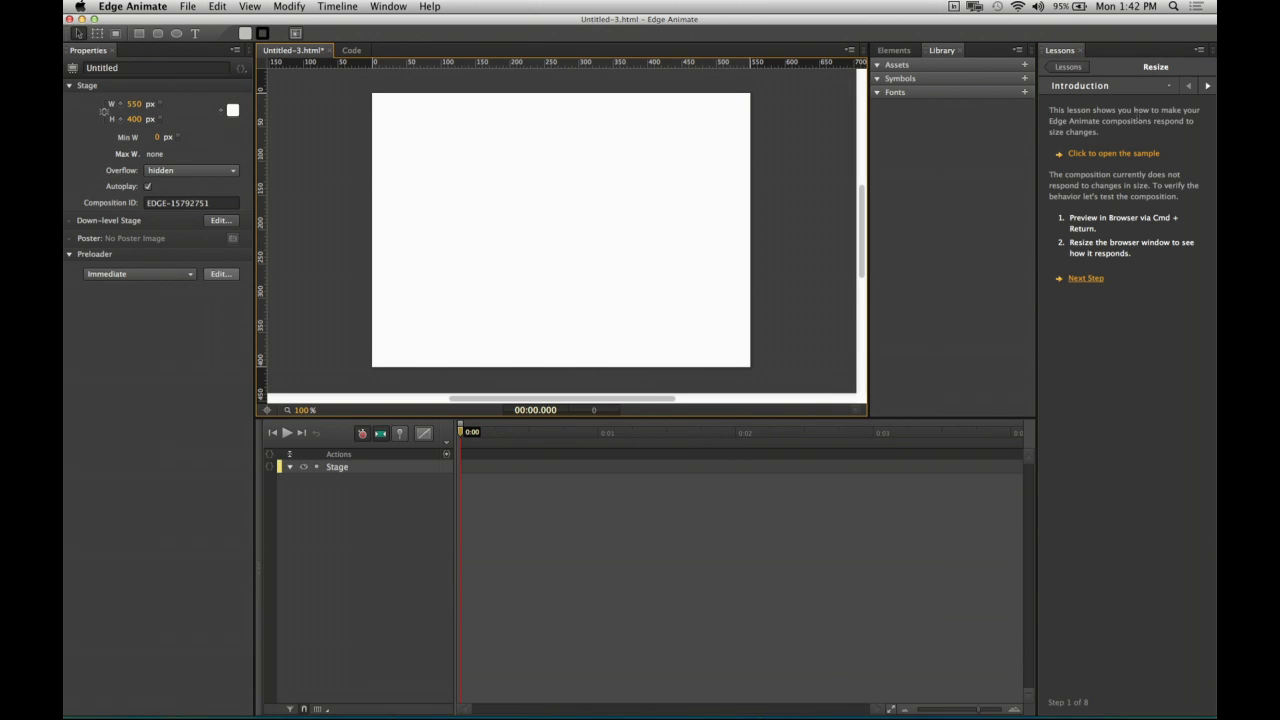
{"action": "left_click", "coordinate": [1145, 158]}
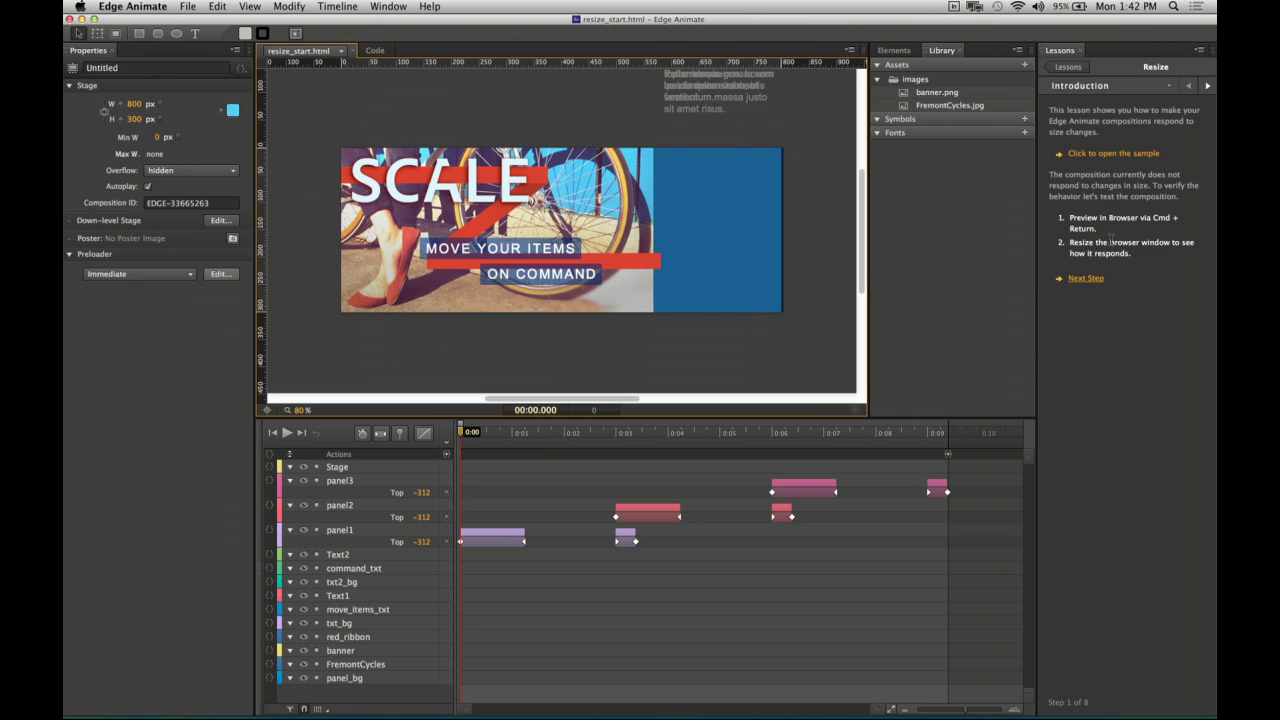
Preview the resize sample in the browser, return to Edge Animate and advance the lesson to Scalable Stage.
{"action": "key", "text": "super+Return"}
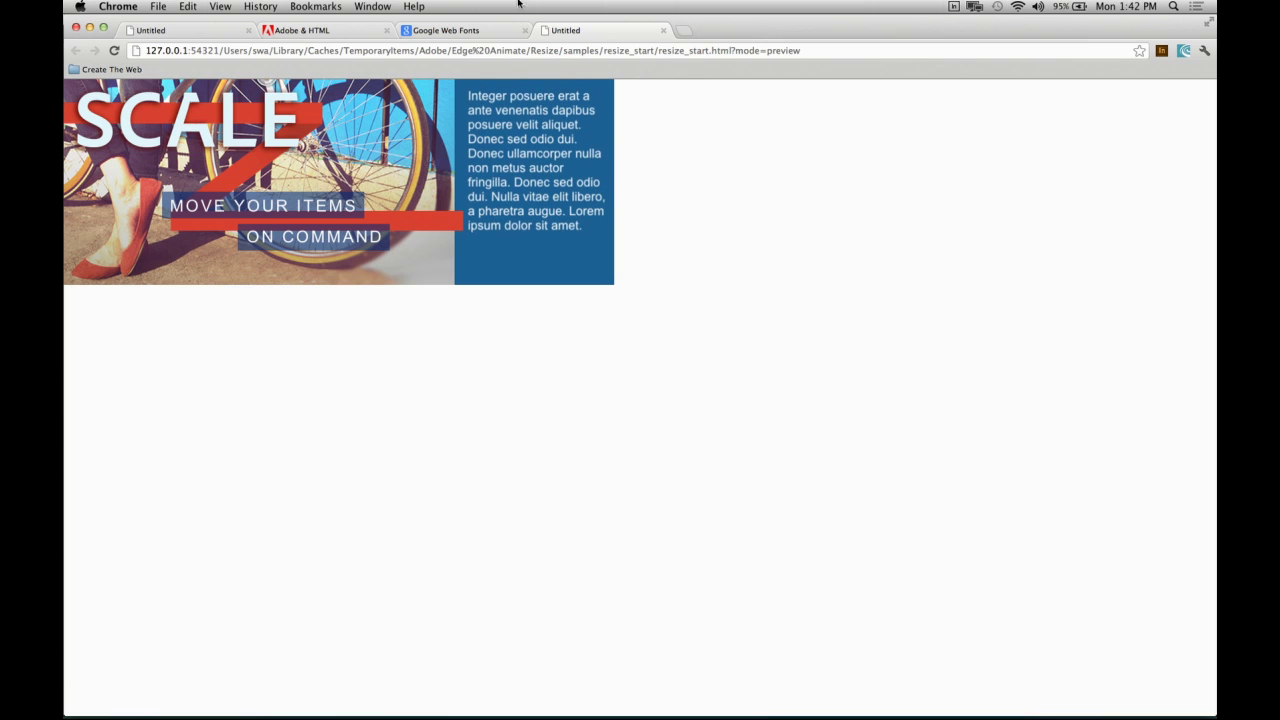
{"action": "left_click", "coordinate": [89, 27]}
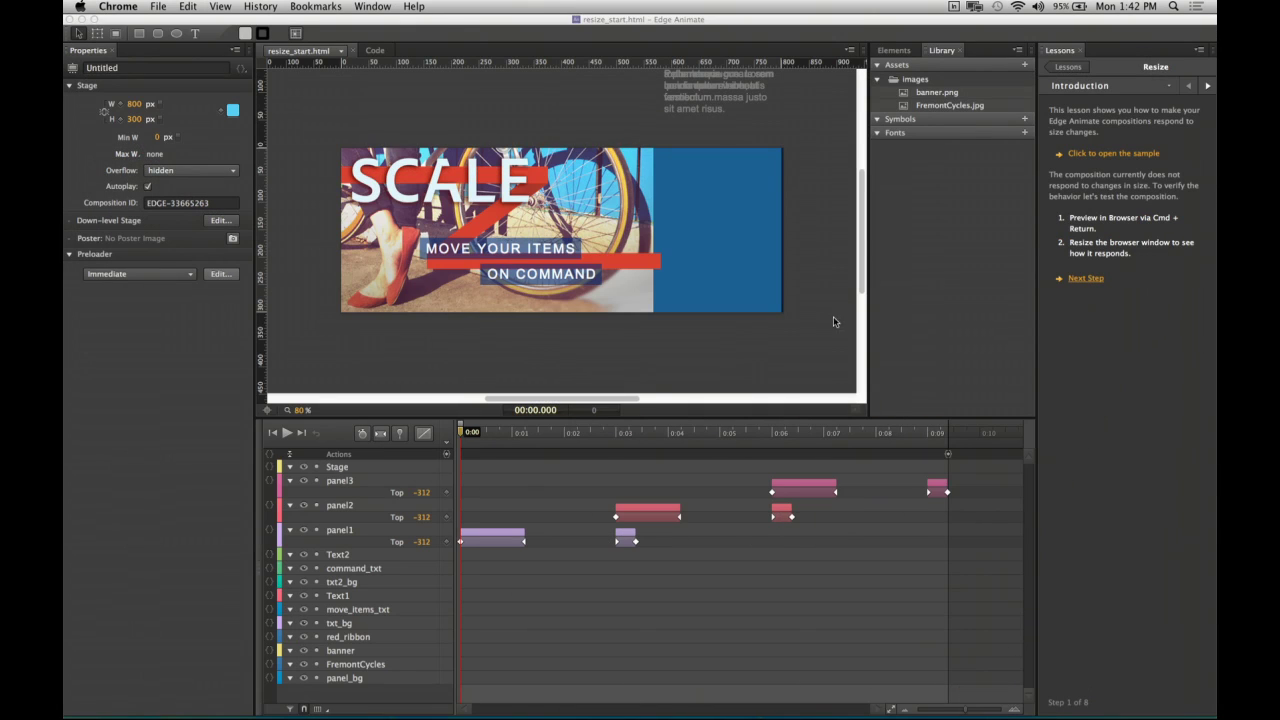
{"action": "left_click", "coordinate": [1084, 278]}
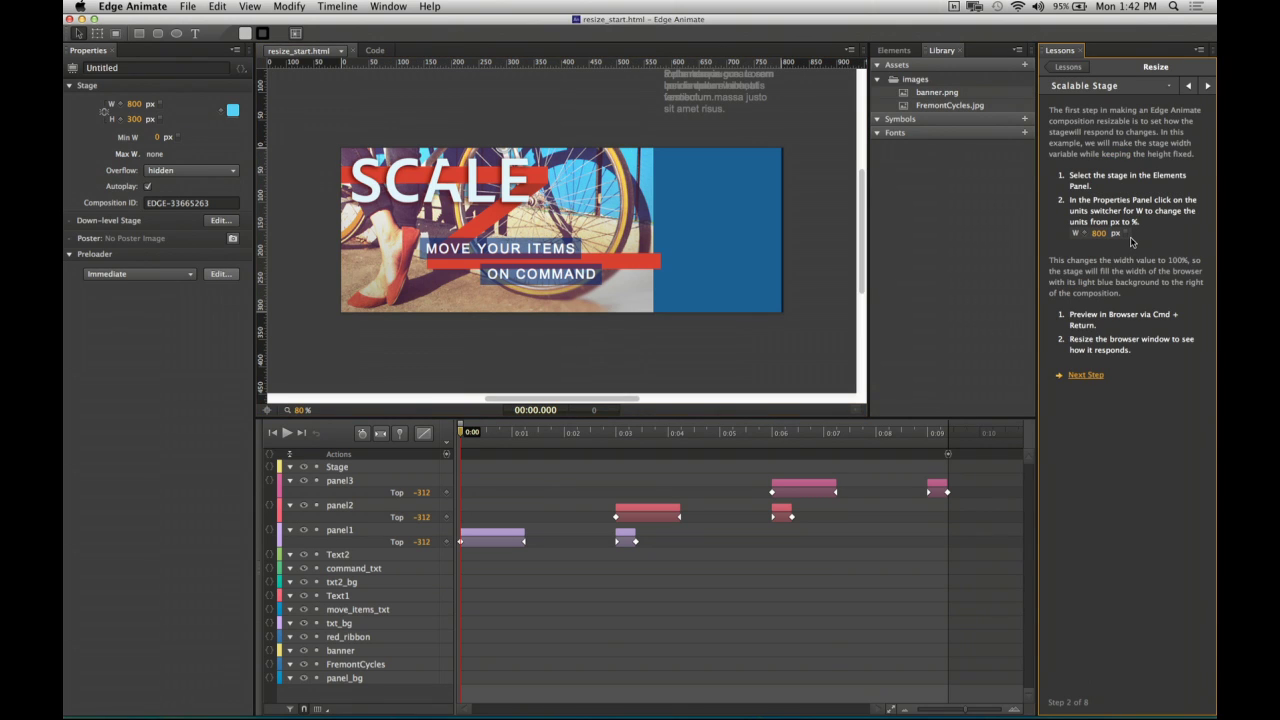
Change the stage width from pixels to 100% and stretch the stage preview to the right beyond the dark blue panel.
{"action": "left_click", "coordinate": [277, 198]}
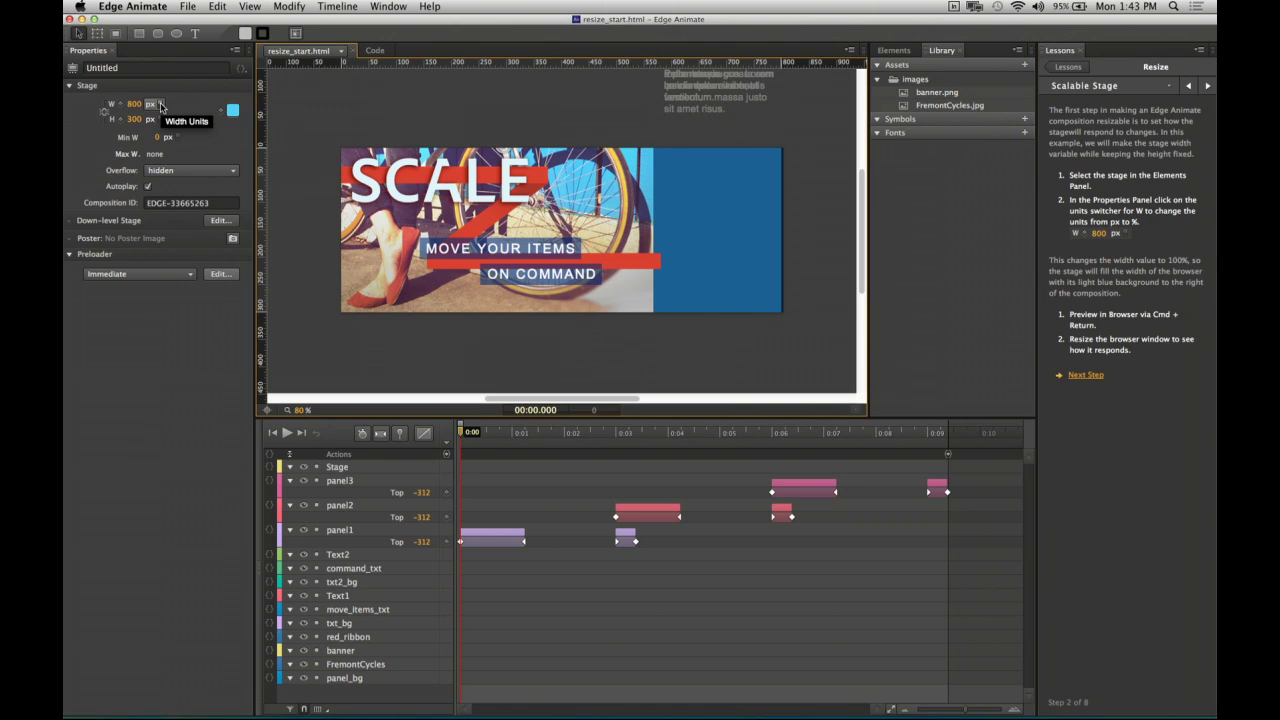
{"action": "left_click", "coordinate": [158, 104]}
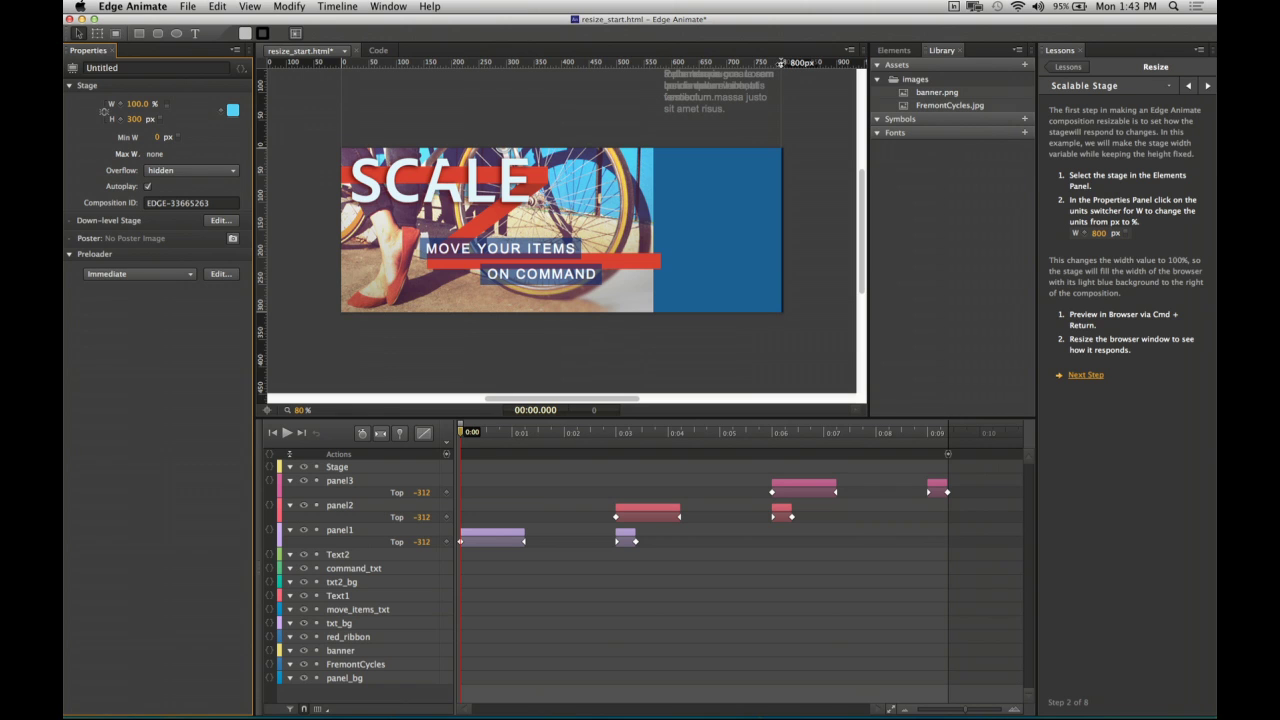
{"action": "mouse_move", "coordinate": [783, 62]}
{"action": "left_mouse_down"}
{"action": "mouse_move", "coordinate": [836, 62]}
{"action": "mouse_move", "coordinate": [720, 62]}
{"action": "mouse_move", "coordinate": [826, 66]}
{"action": "left_mouse_up"}
Preview the full-width stage in the browser, close that preview and return to Edge Animate.
{"action": "key", "text": "super+Return"}
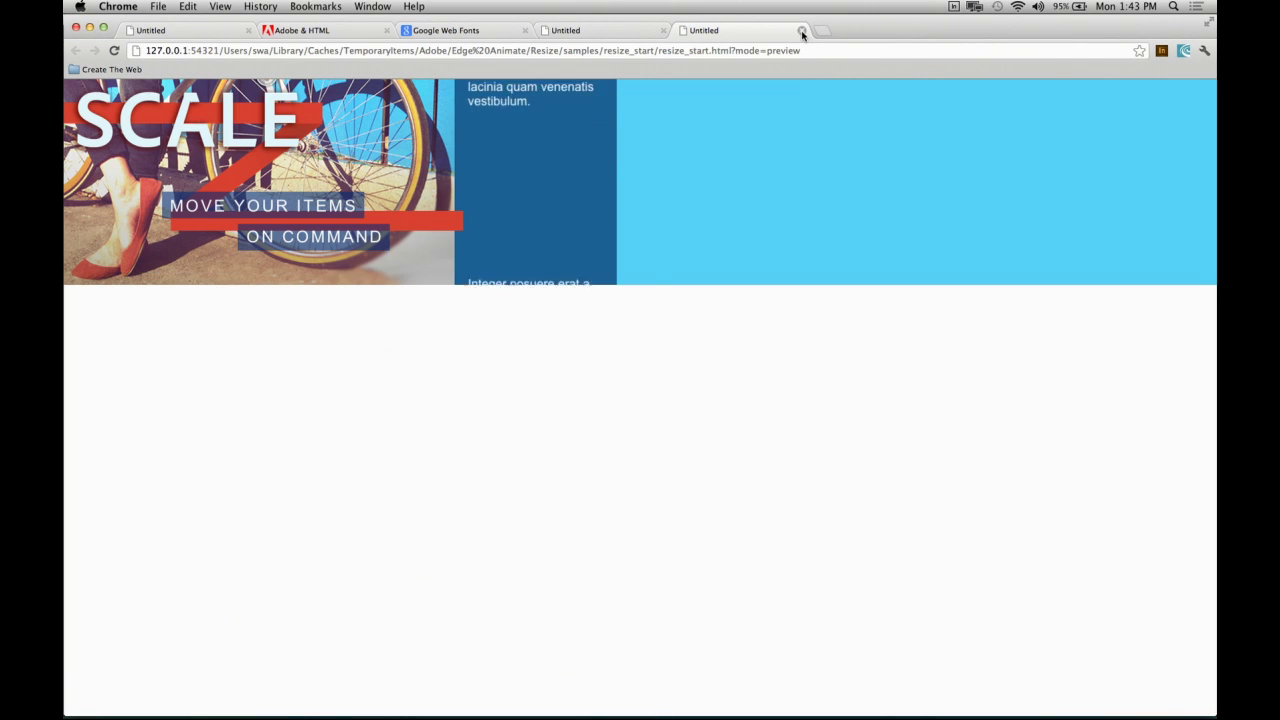
{"action": "left_click", "coordinate": [801, 30]}
{"action": "key", "text": "super+Tab"}
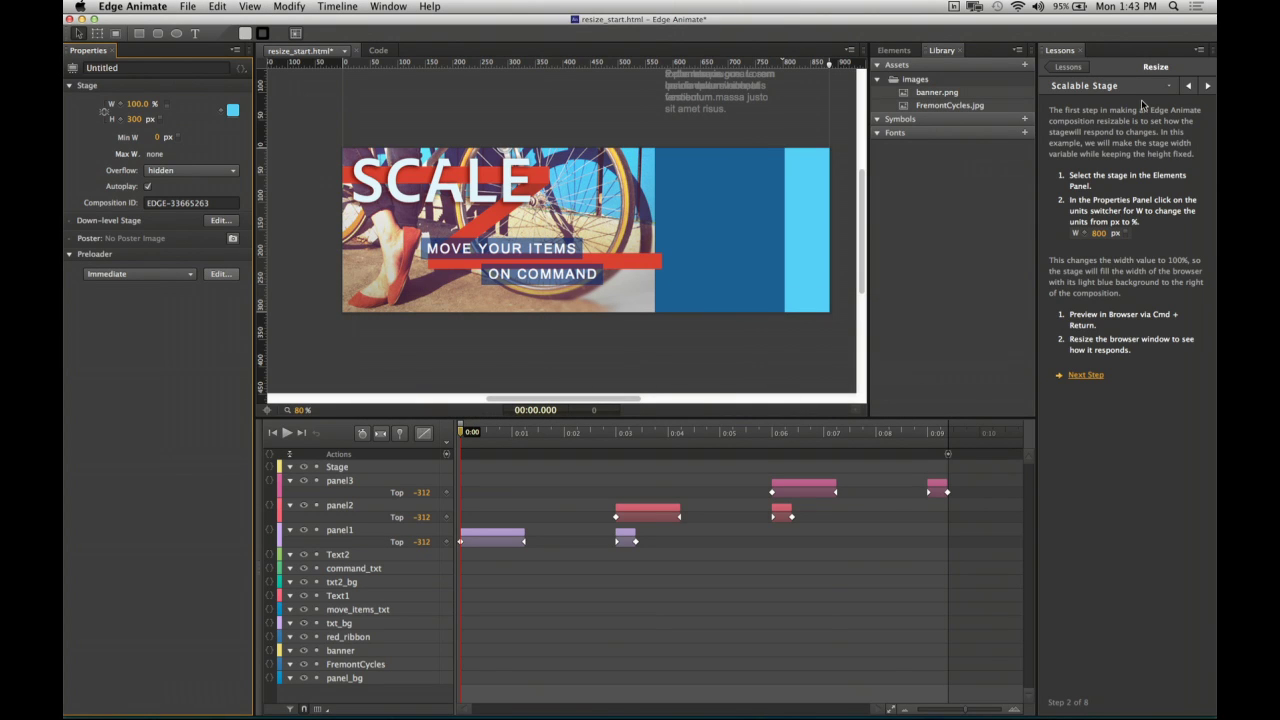
Close the lesson instructions and the resize_start.html sample composition.
{"action": "left_click", "coordinate": [1081, 51]}
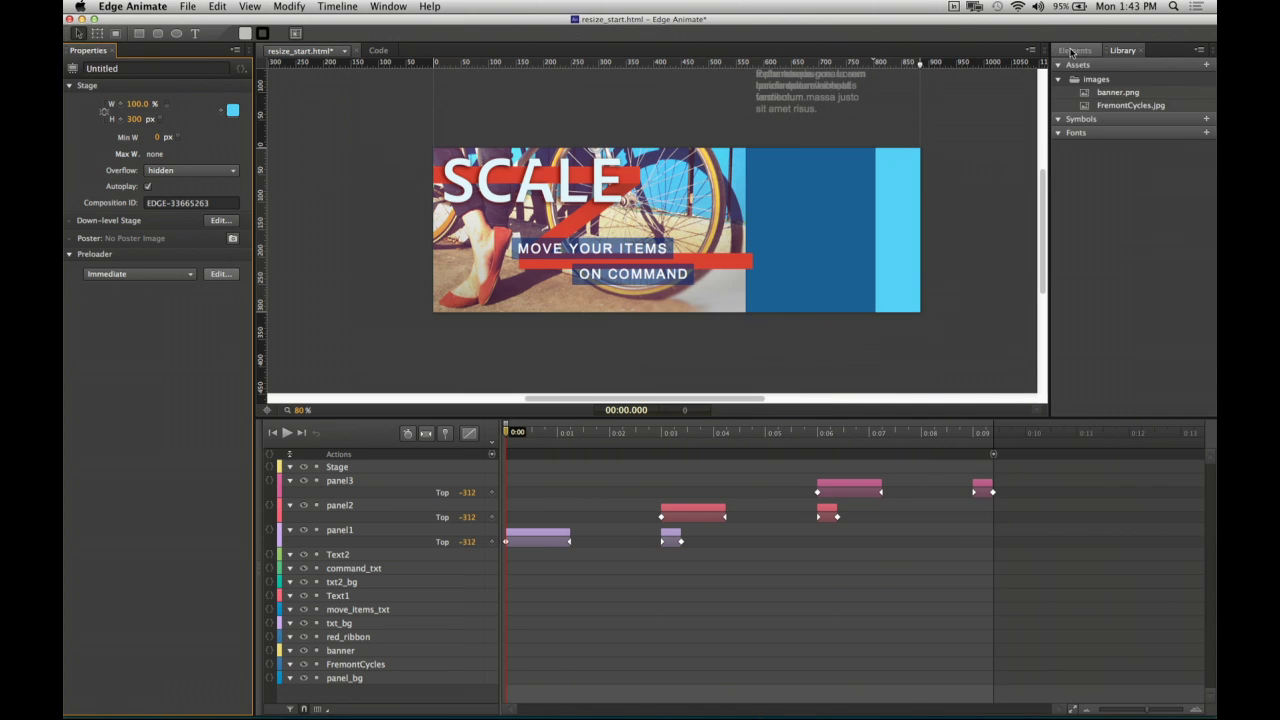
{"action": "left_click", "coordinate": [356, 51]}
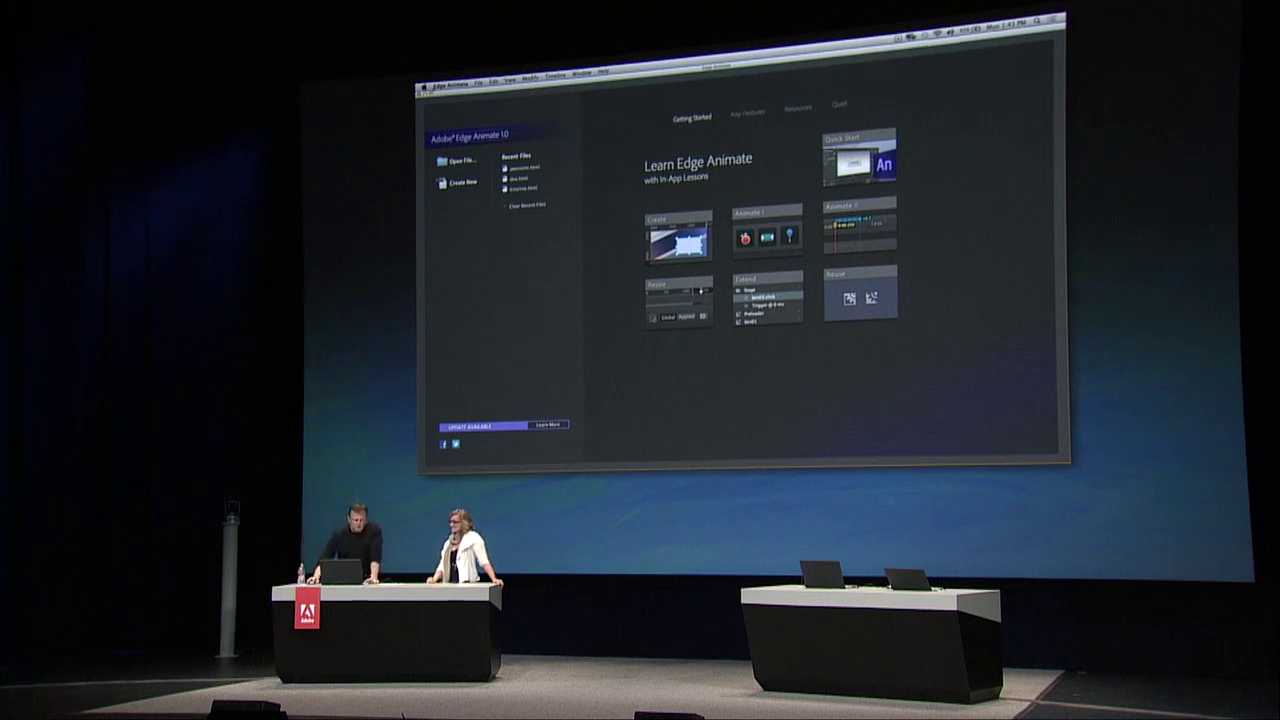
Switch to Chrome, go to amc.tv and dismiss the DISH customers notice.
{"action": "key", "text": "super+Tab"}
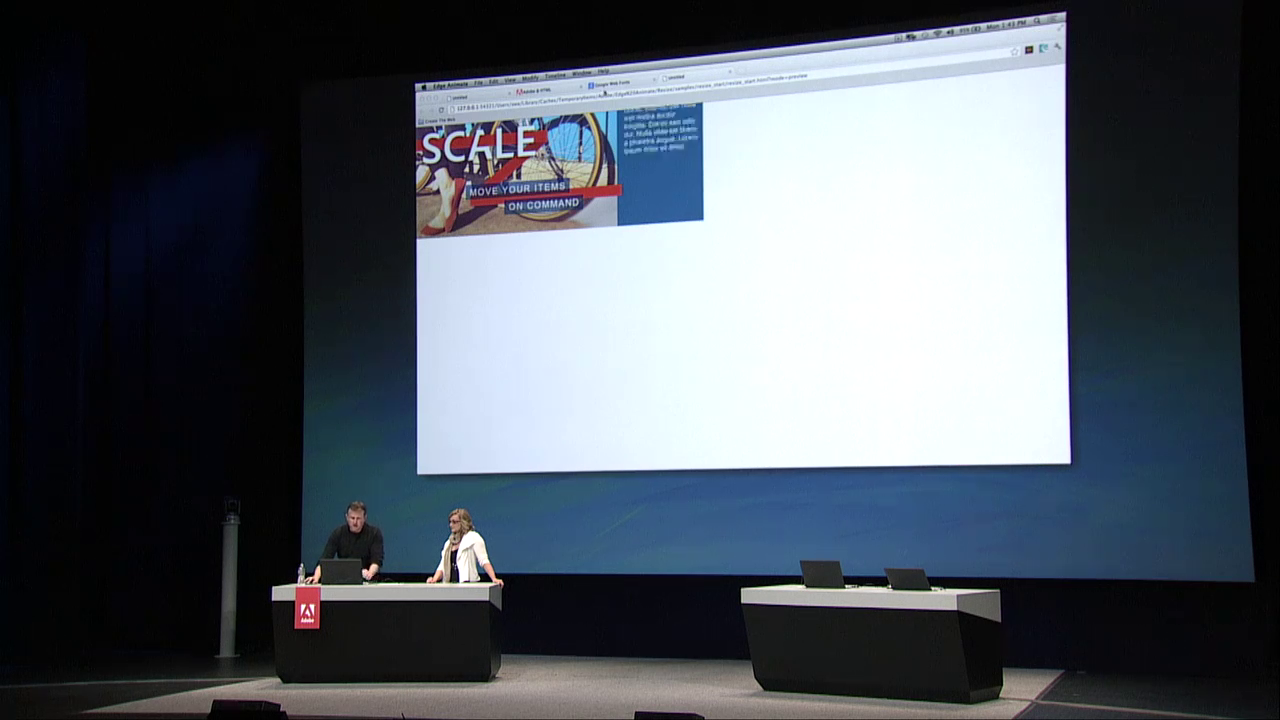
{"action": "type", "text": "amc"}
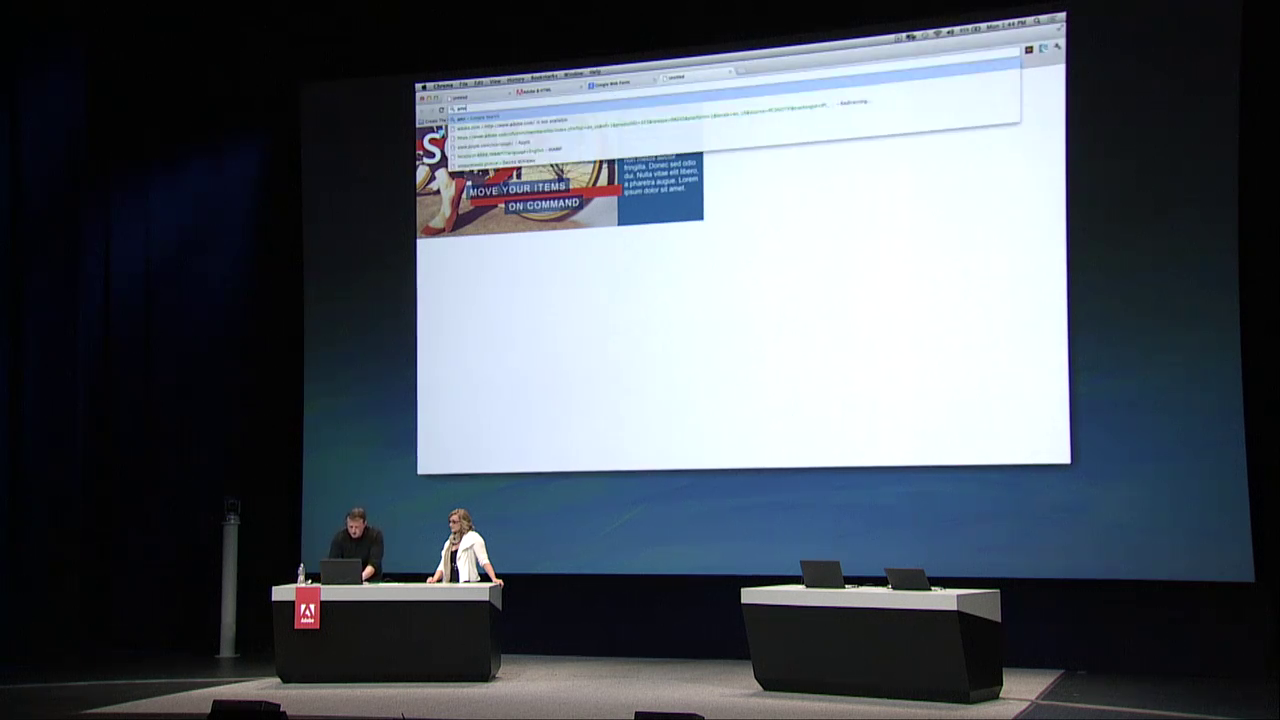
{"action": "type", "text": ".tv"}
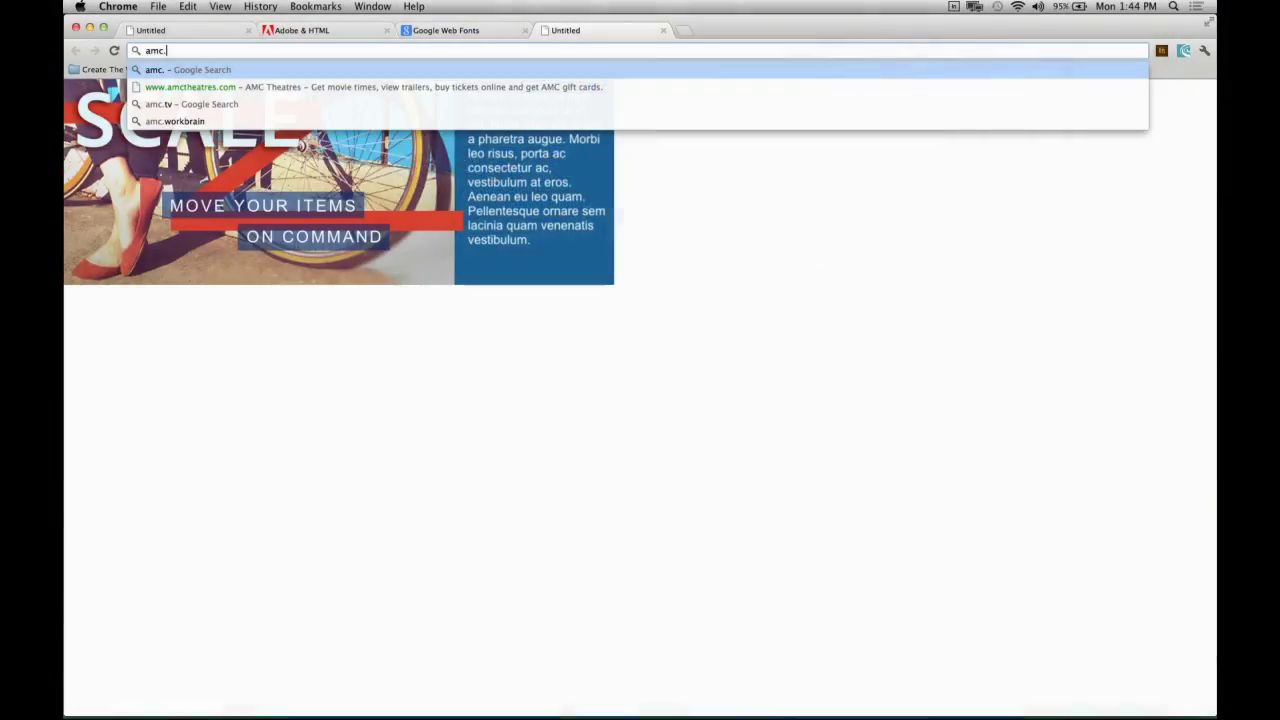
{"action": "key", "text": "Return"}
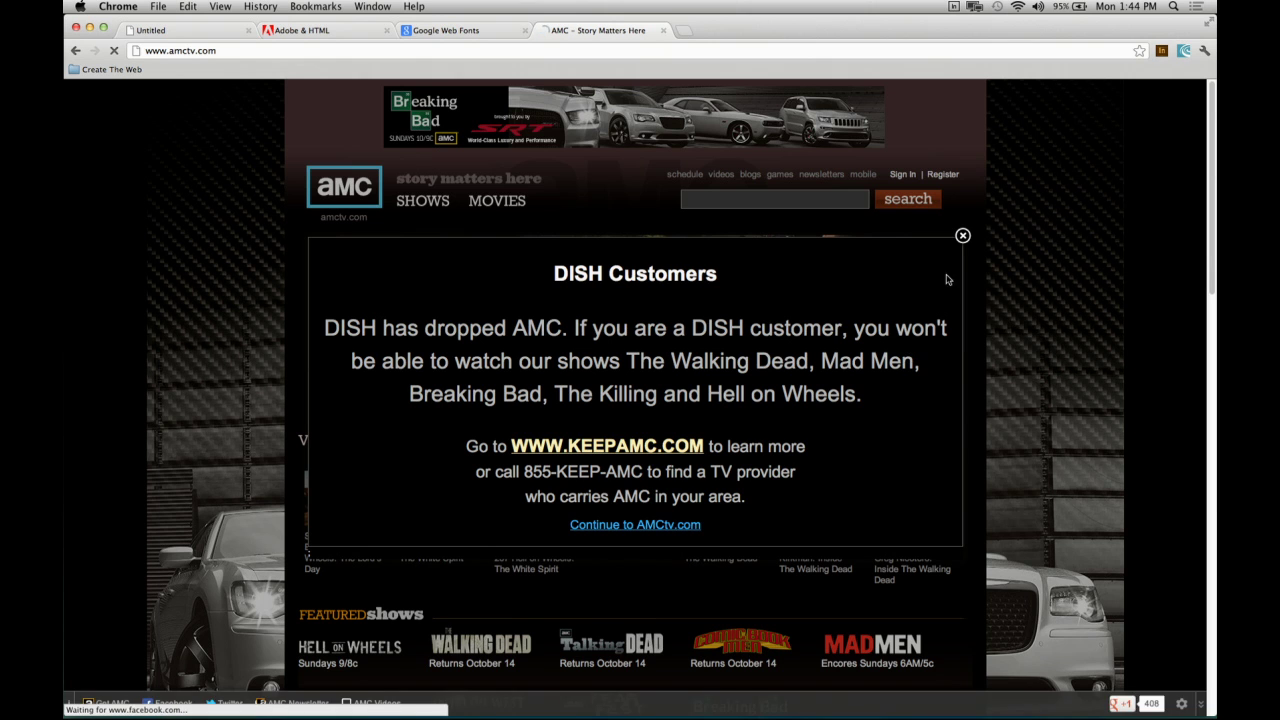
{"action": "left_click", "coordinate": [962, 237]}
Go to the Breaking Bad show page, open its DEA Evidence Board game and bring the board into view.
{"action": "mouse_move", "coordinate": [421, 207]}
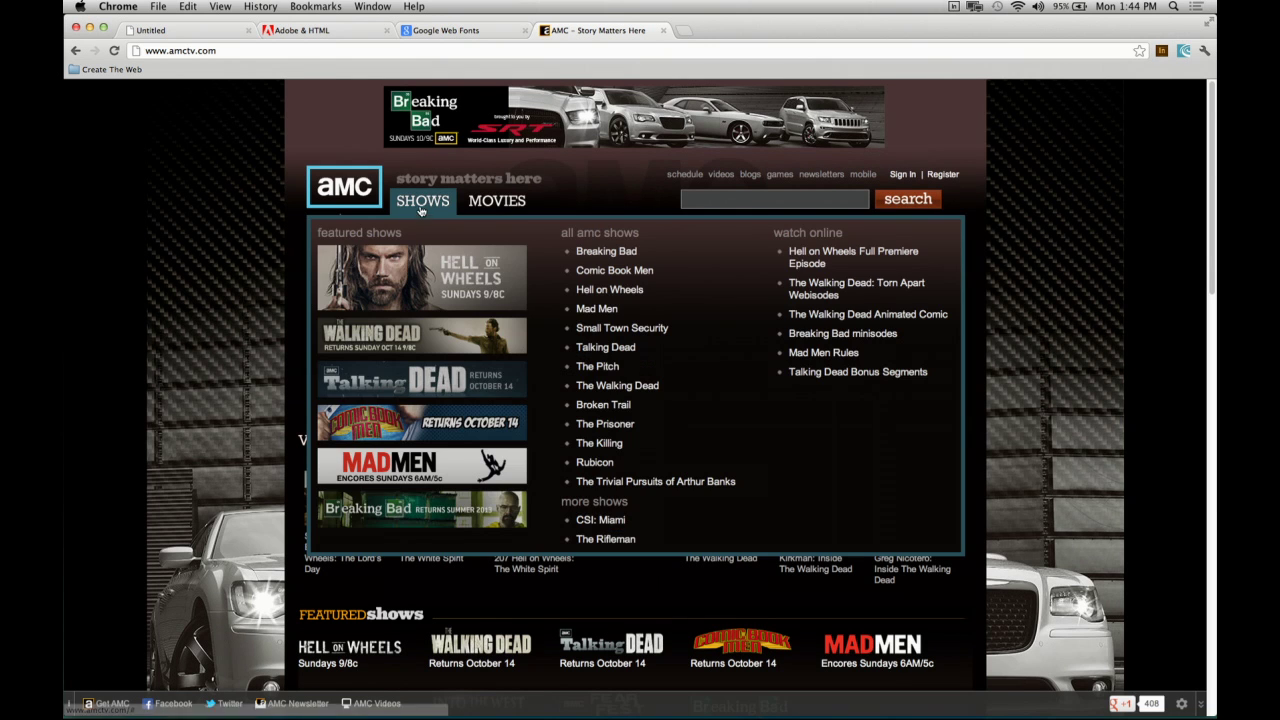
{"action": "mouse_move", "coordinate": [408, 210]}
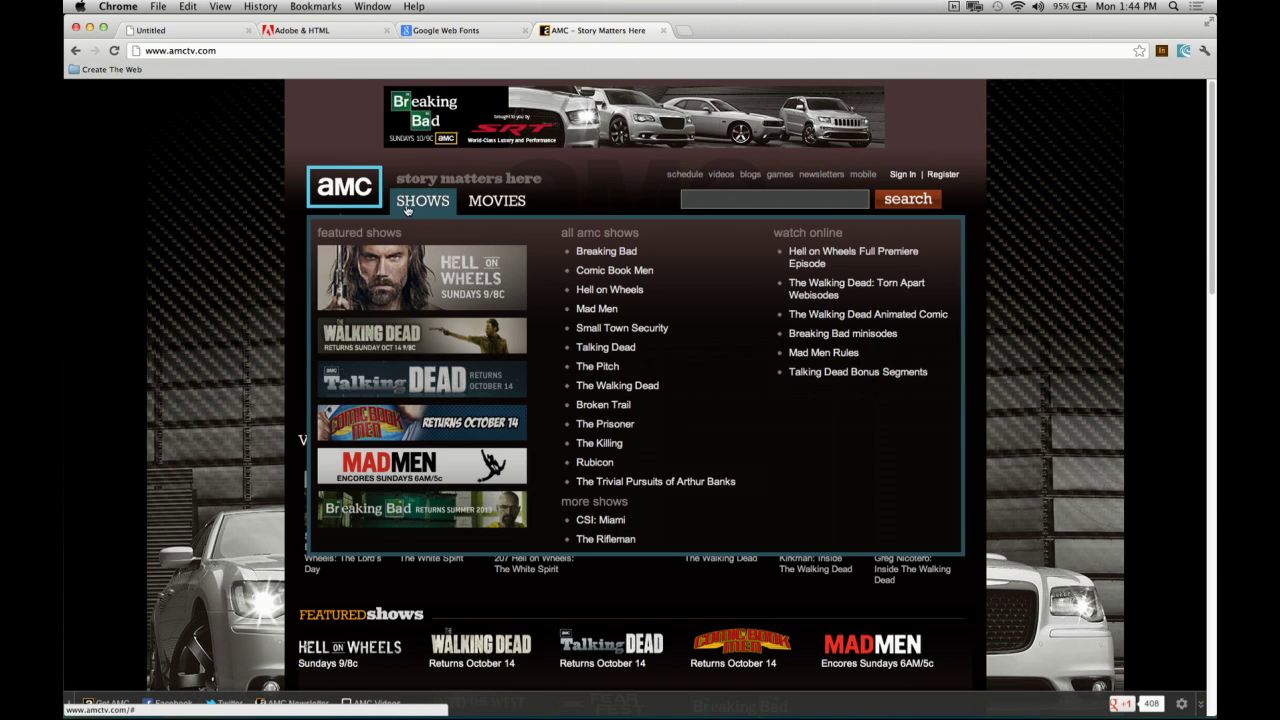
{"action": "left_click", "coordinate": [451, 519]}
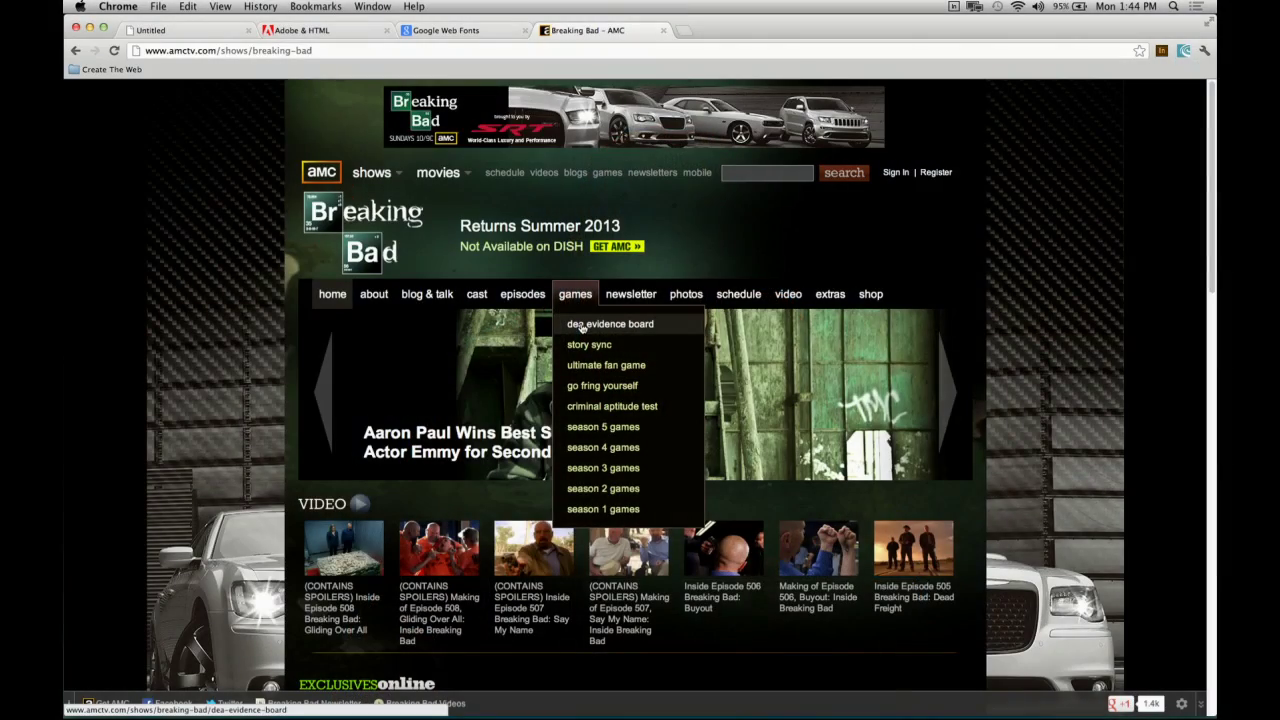
{"action": "left_click", "coordinate": [582, 328]}
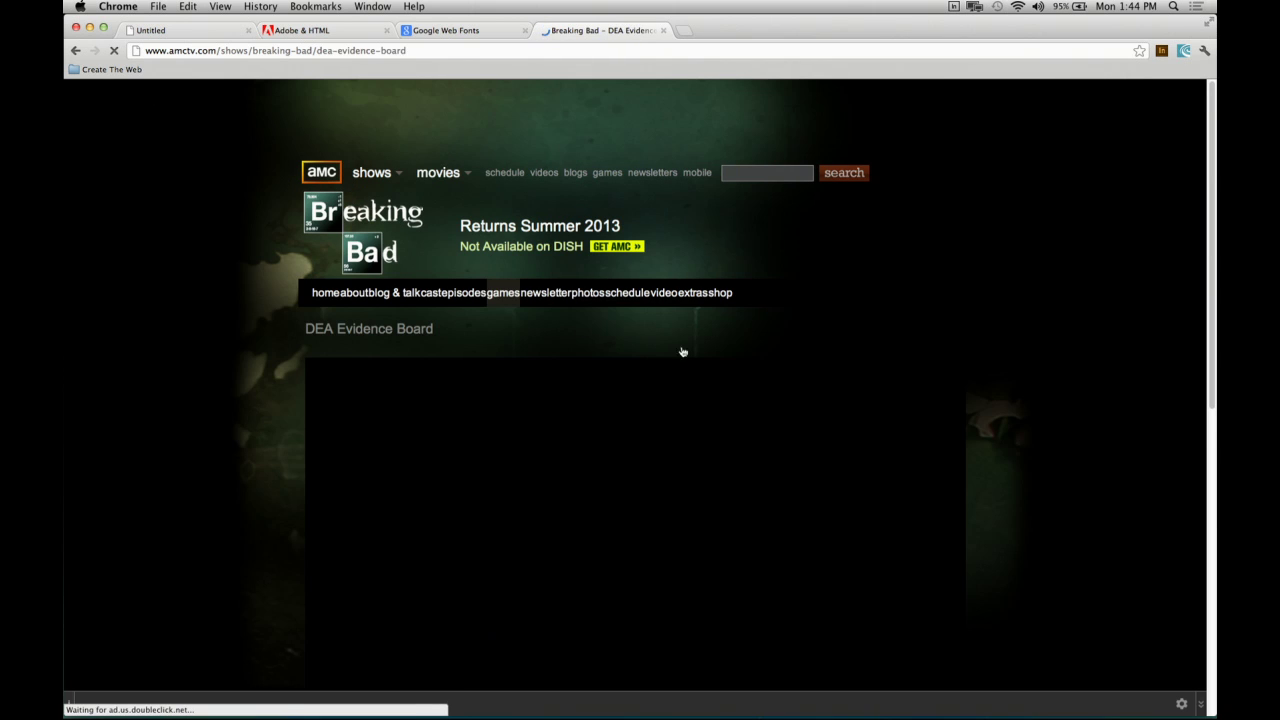
{"action": "scroll", "coordinate": [1064, 527], "scroll_direction": "down", "scroll_amount": 15}
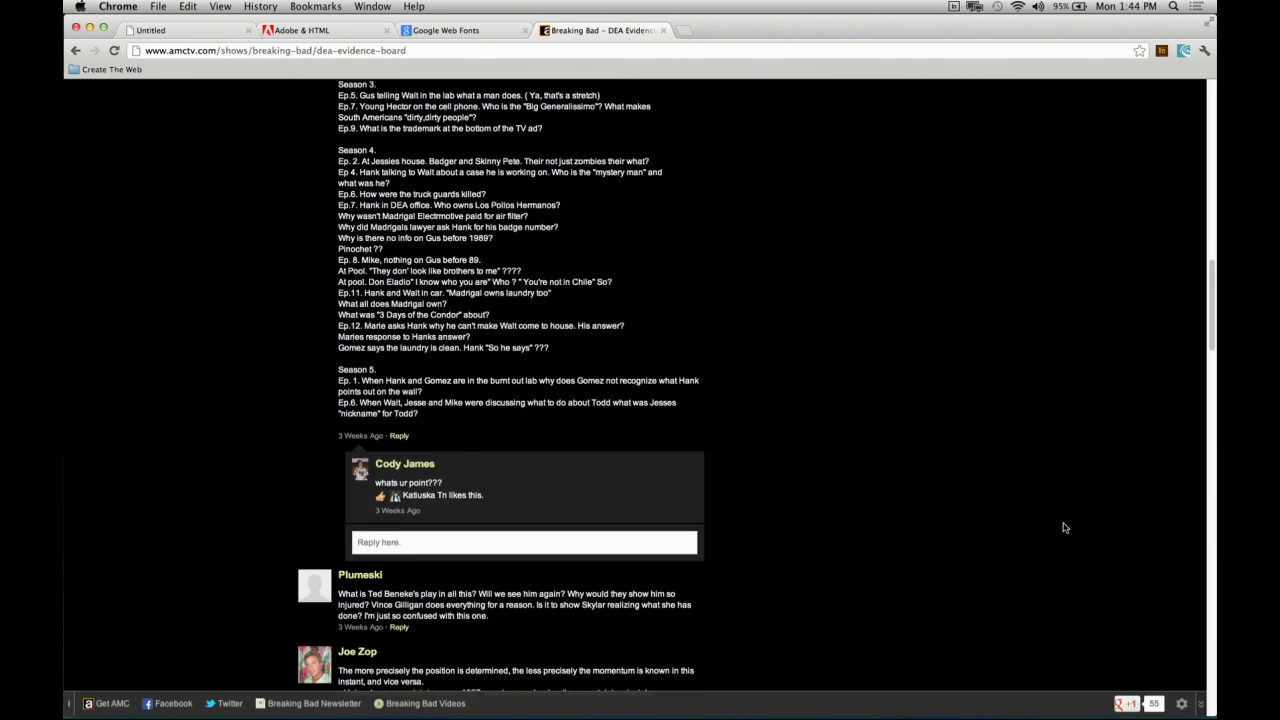
{"action": "left_click_drag", "start_coordinate": [1213, 164], "coordinate": [1180, 198]}
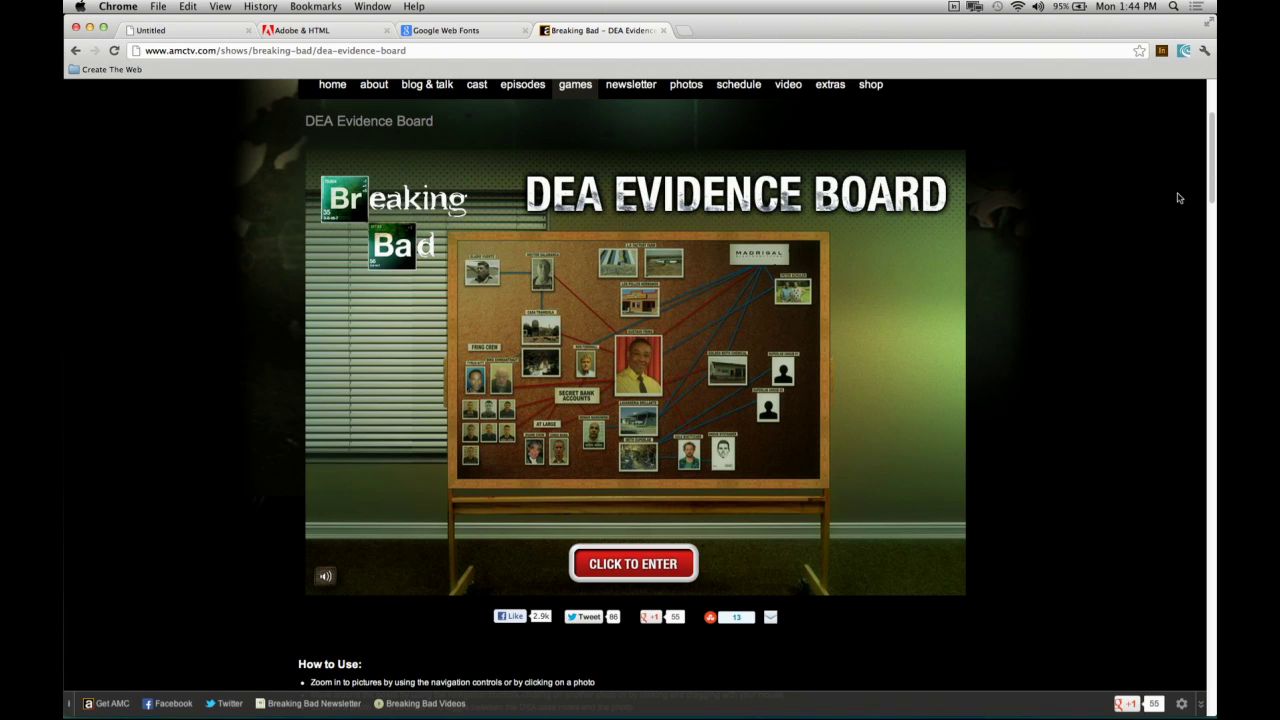
Enter the evidence board, zoom in on the Gustavo Fring photo and back out, and flip over the Casa Tranquila photo.
{"action": "left_click", "coordinate": [659, 572]}
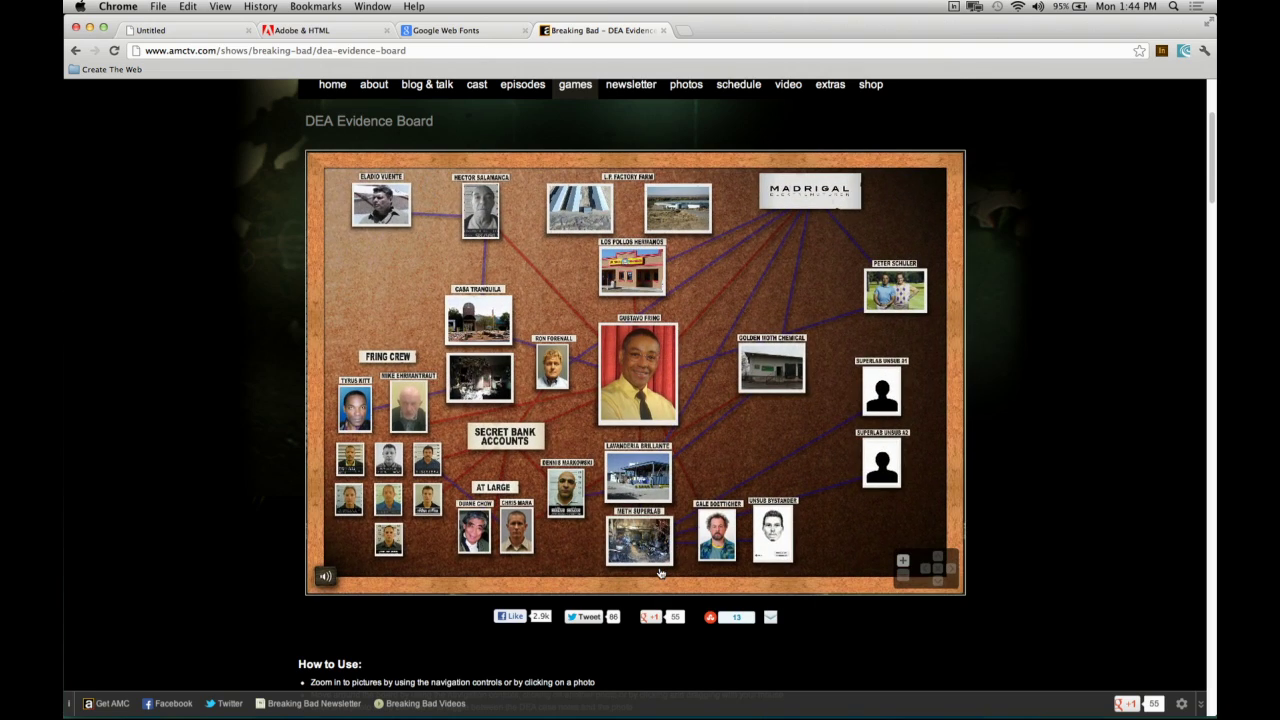
{"action": "left_click", "coordinate": [648, 430]}
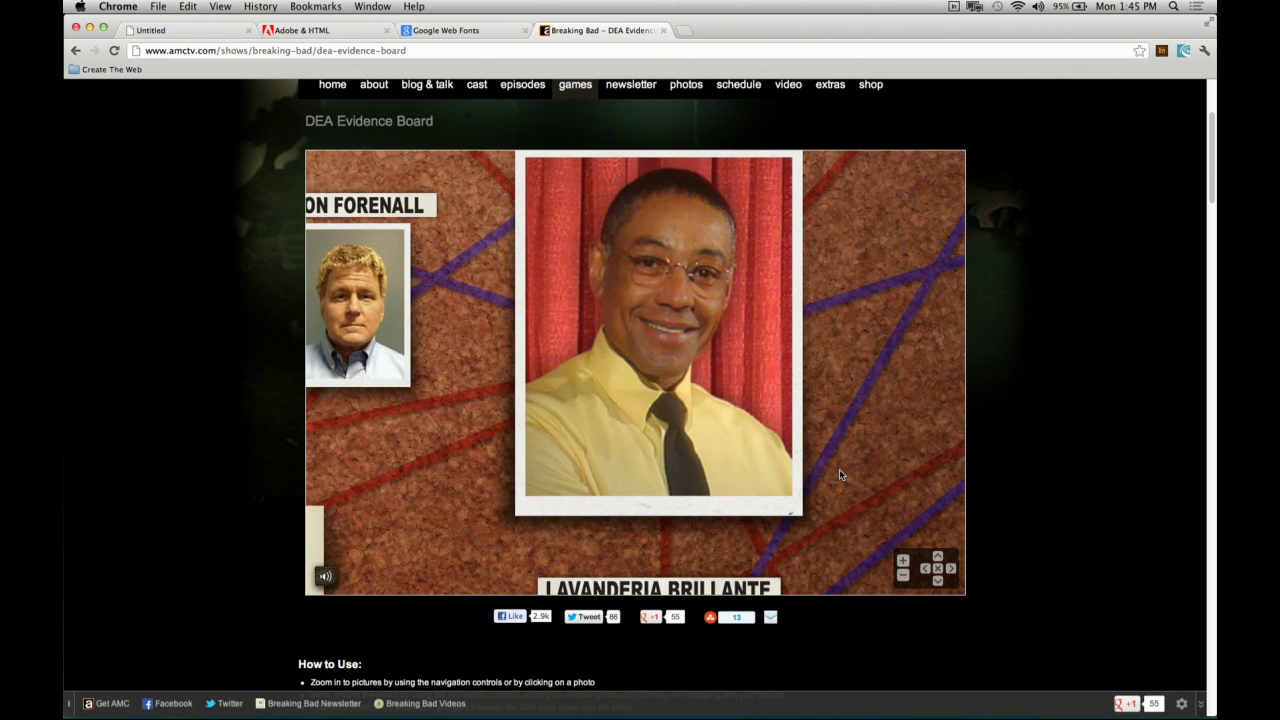
{"action": "left_click", "coordinate": [851, 250]}
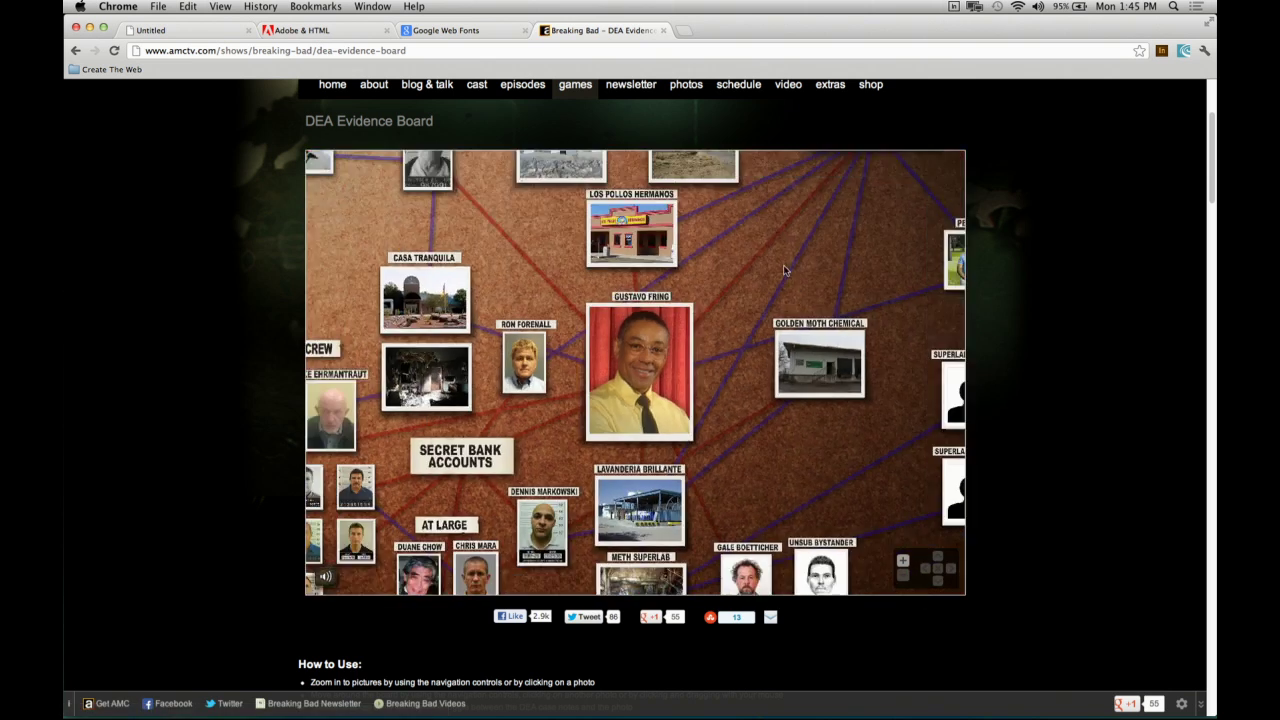
{"action": "left_click", "coordinate": [487, 318]}
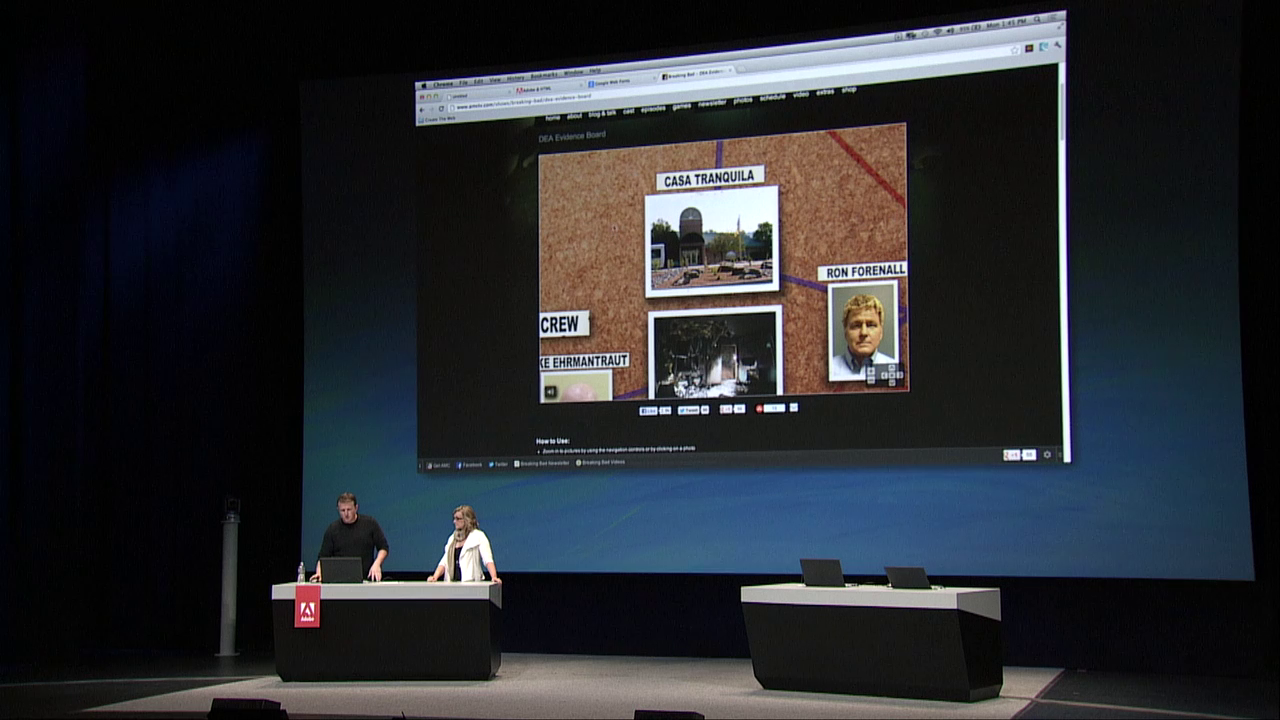
{"action": "left_click", "coordinate": [692, 238]}
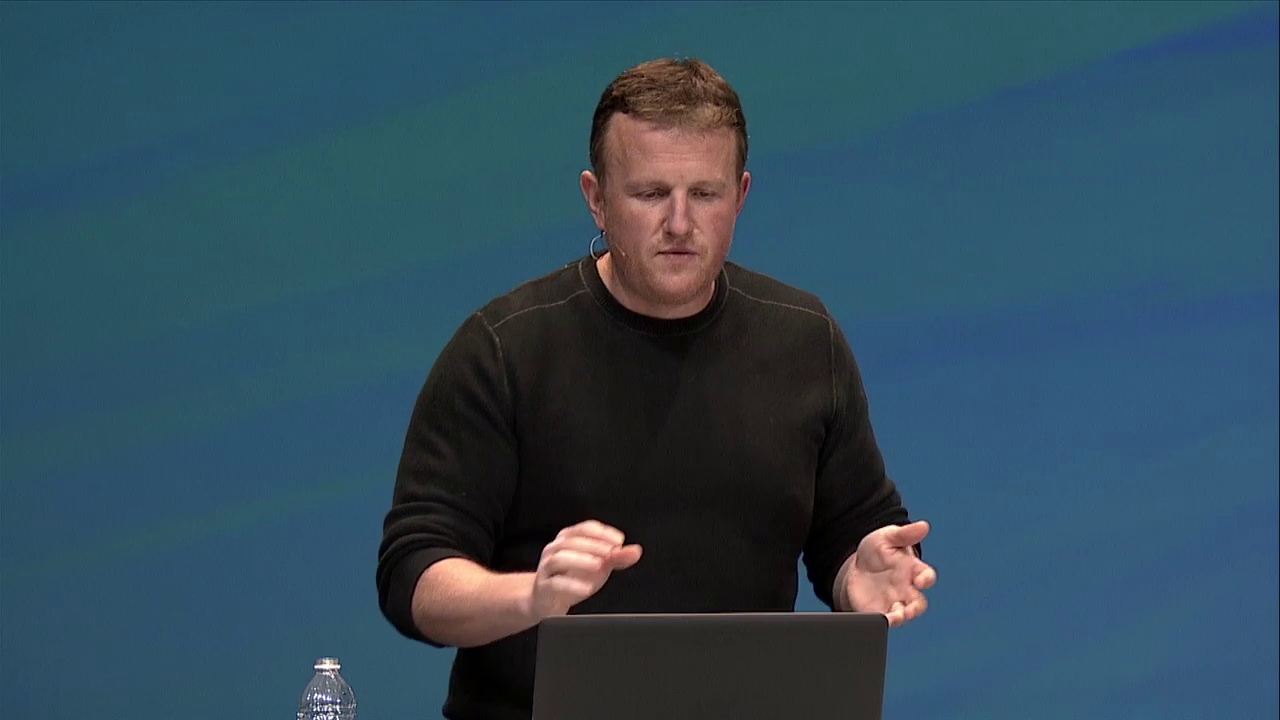
Load the simplified DEA Evidence Board demo from brim.li/dea.
{"action": "type", "text": "brim"}
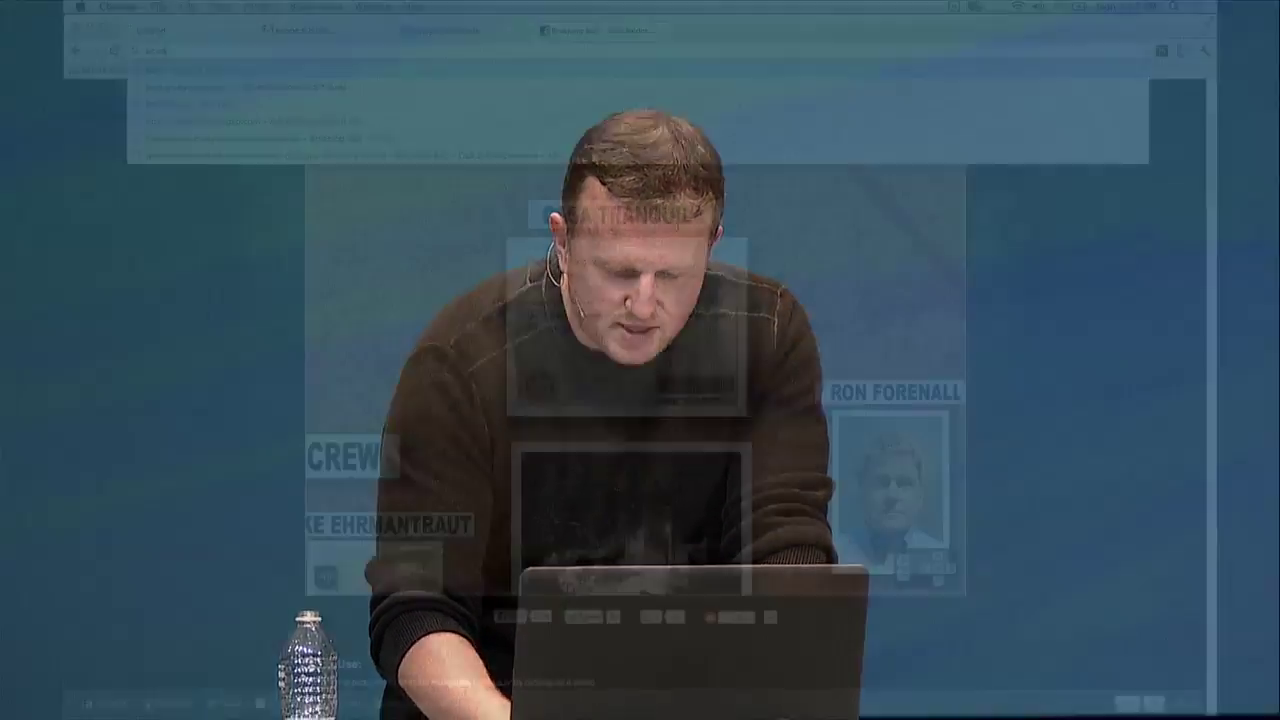
{"action": "type", "text": ".li/dea"}
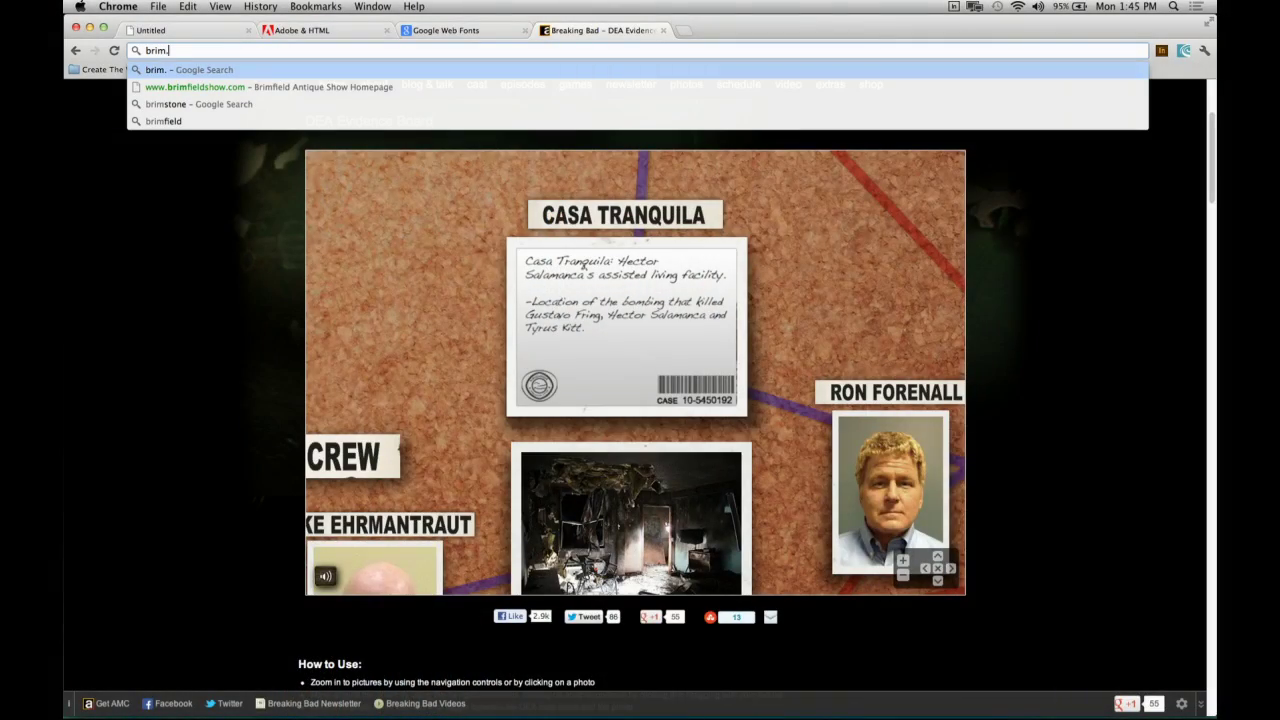
{"action": "key", "text": "Return"}
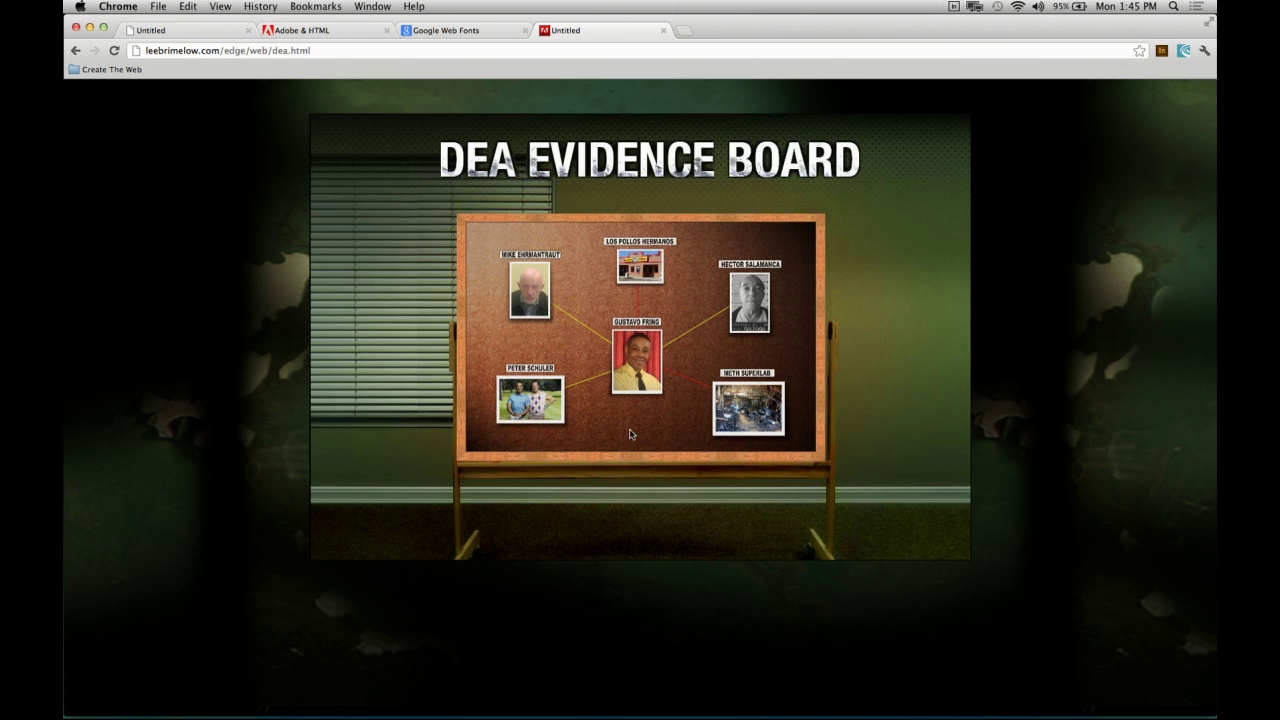
Zoom between the Gustavo Fring, Peter Schuler and Mike Ehrmantraut photos on the demo board.
{"action": "left_click", "coordinate": [648, 350]}
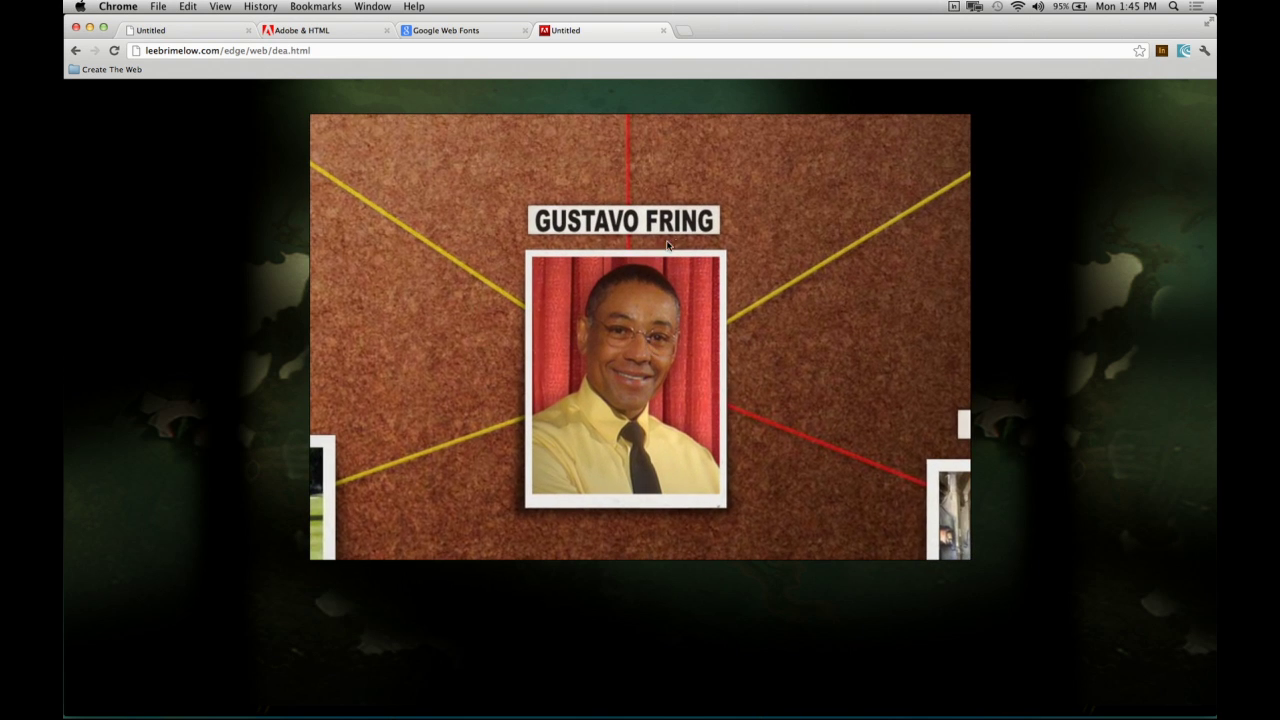
{"action": "left_click", "coordinate": [316, 489]}
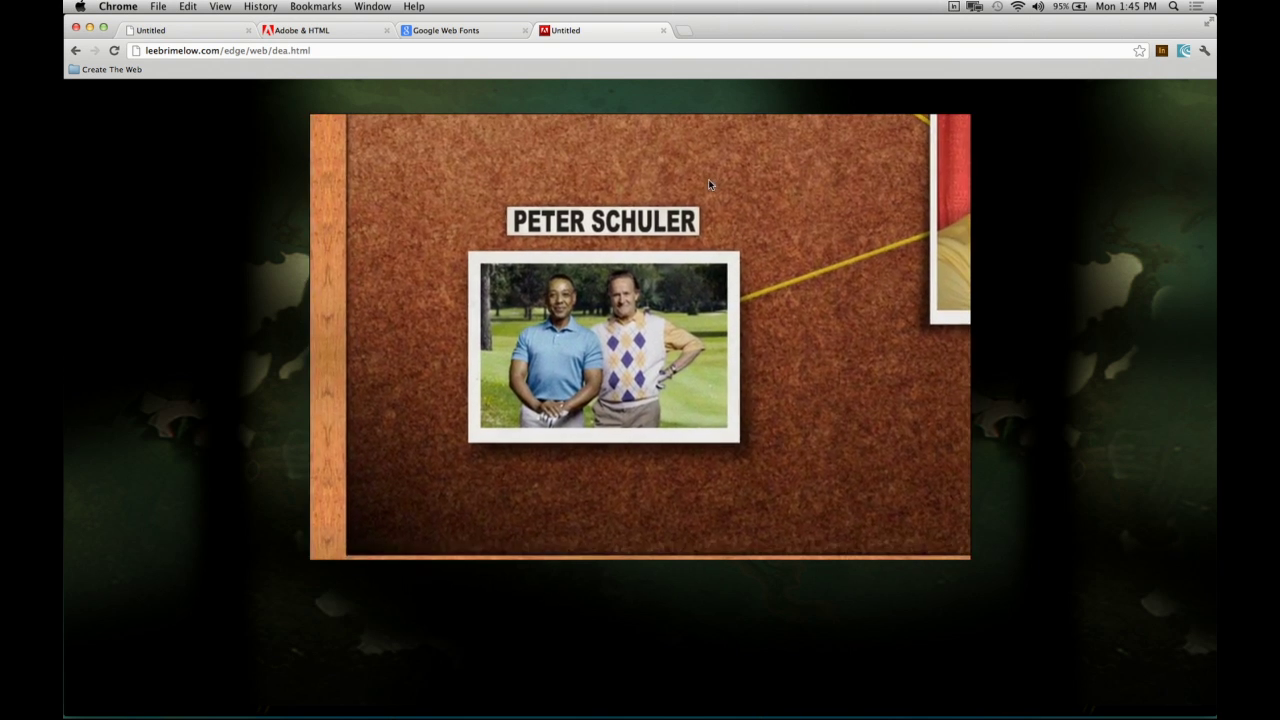
{"action": "left_click", "coordinate": [899, 287]}
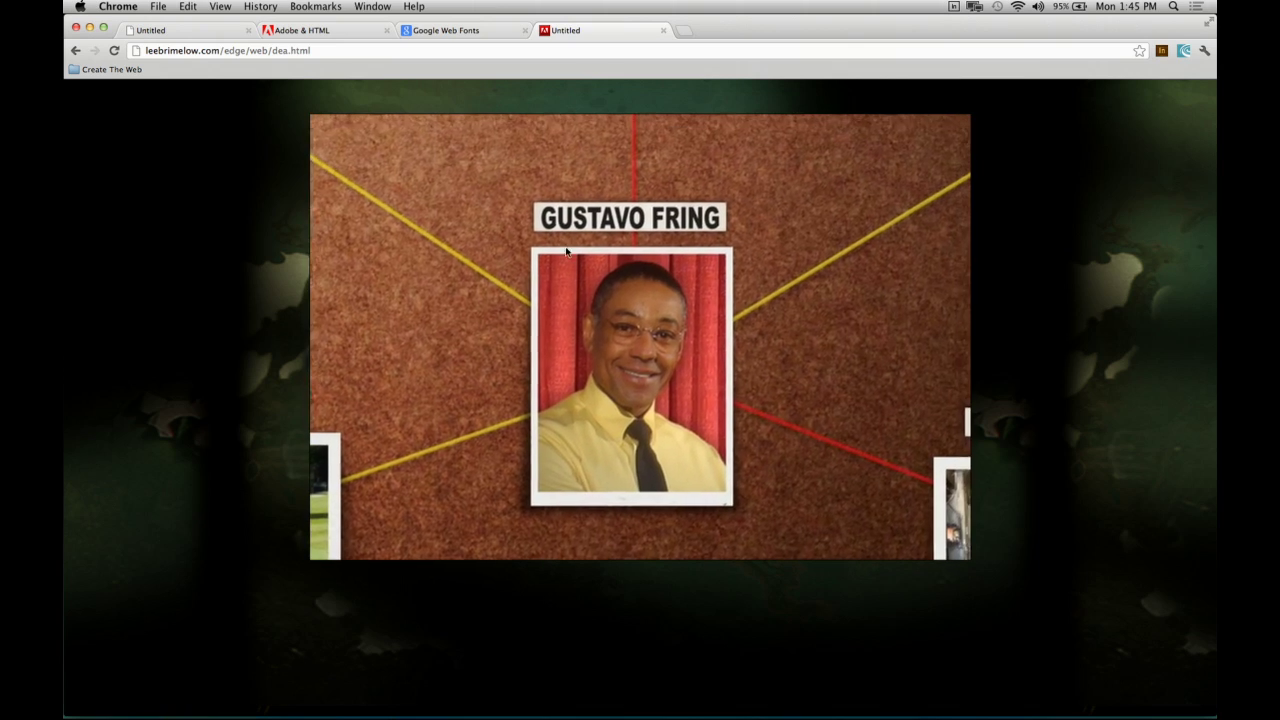
{"action": "left_click", "coordinate": [483, 167]}
{"action": "left_click", "coordinate": [522, 286]}
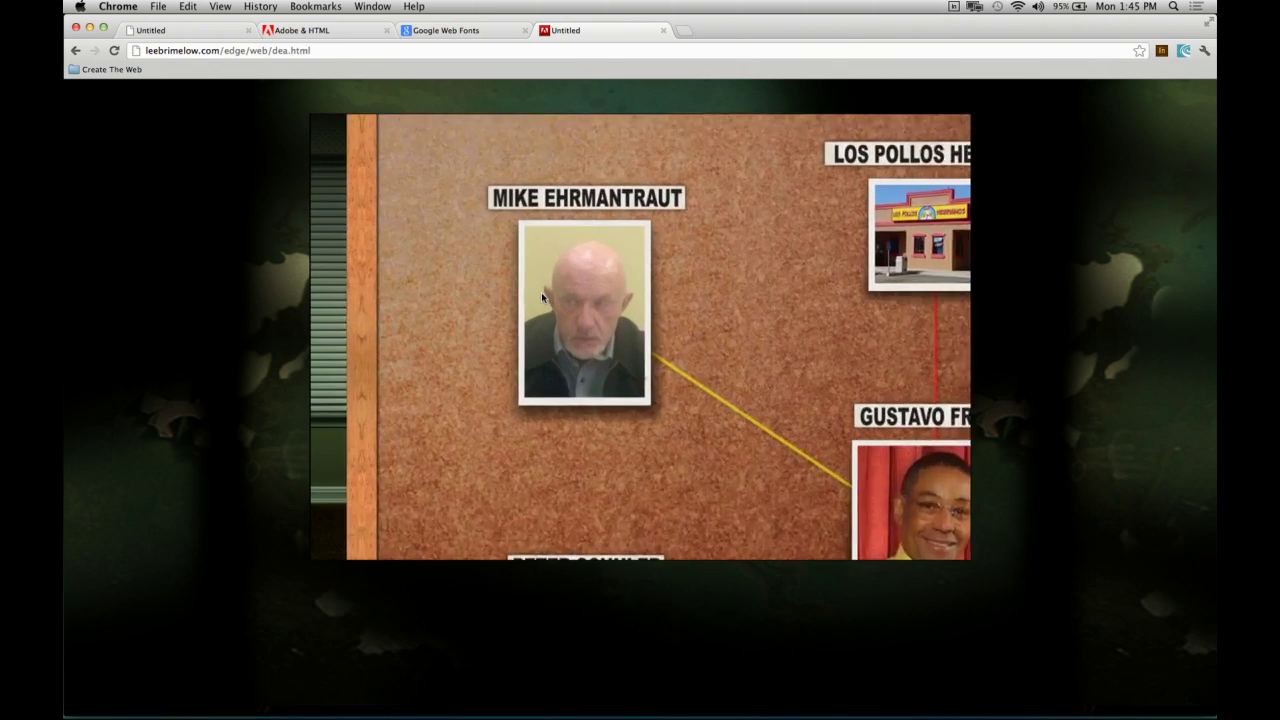
{"action": "left_click", "coordinate": [934, 496]}
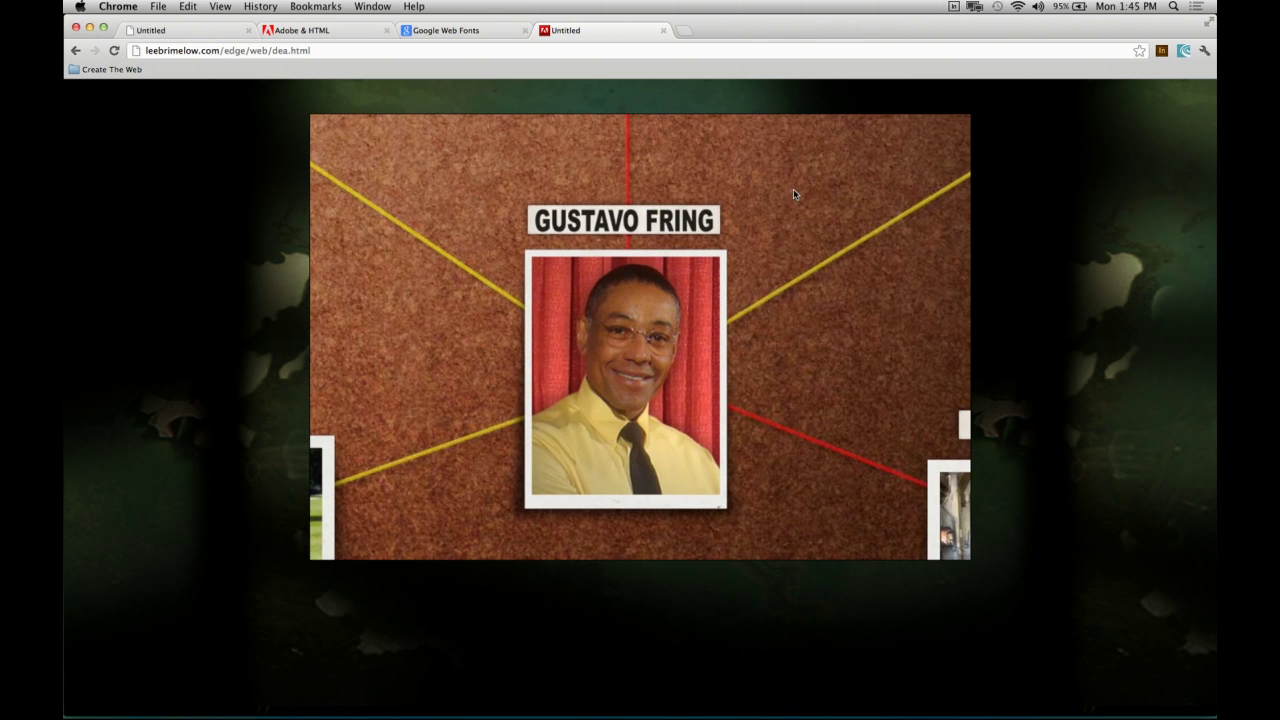
Zoom the demo board out from Gustavo Fring, in and out on Hector Salamanca, and through the Gustavo Fring and Mike Ehrmantraut photos.
{"action": "left_click", "coordinate": [776, 187]}
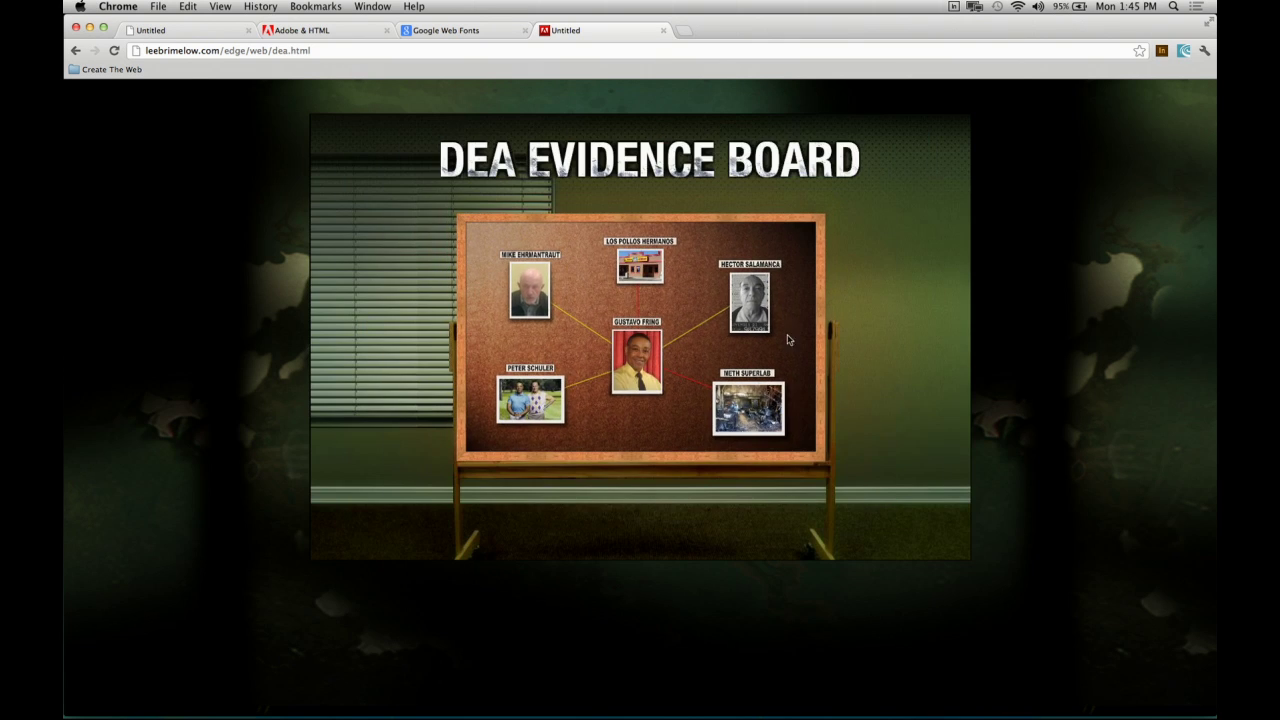
{"action": "left_click", "coordinate": [766, 288]}
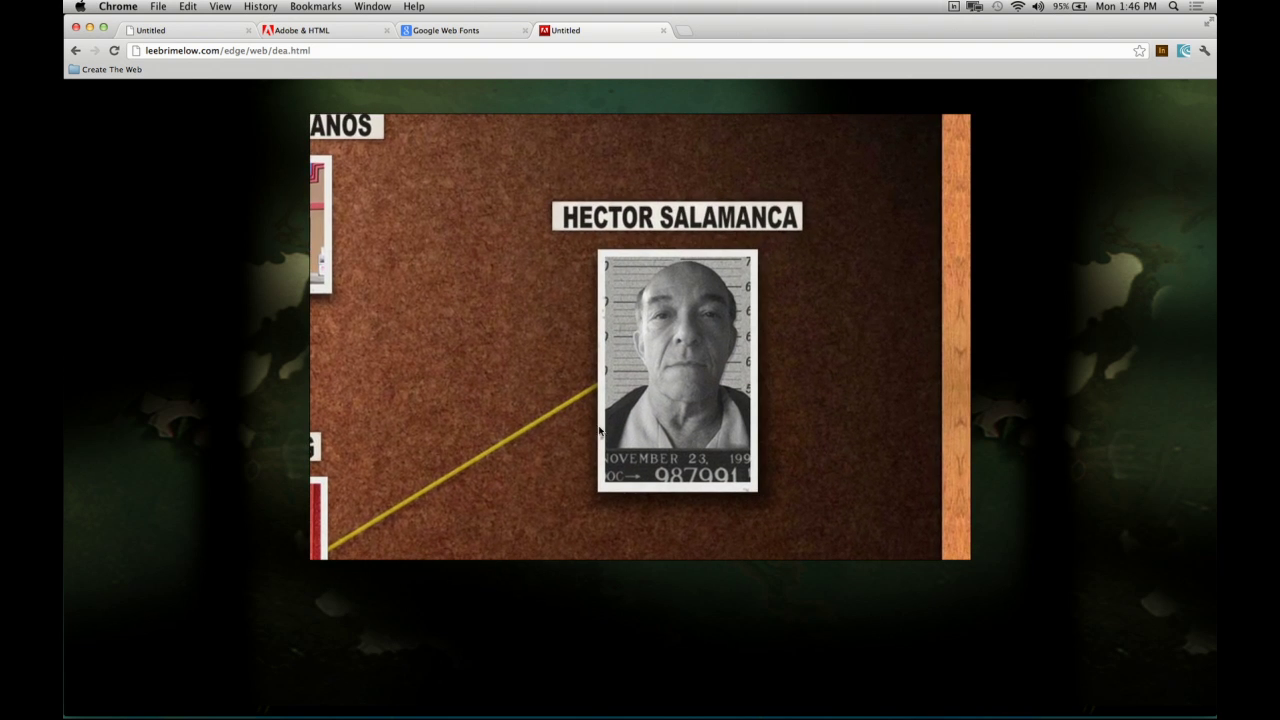
{"action": "left_click", "coordinate": [426, 369]}
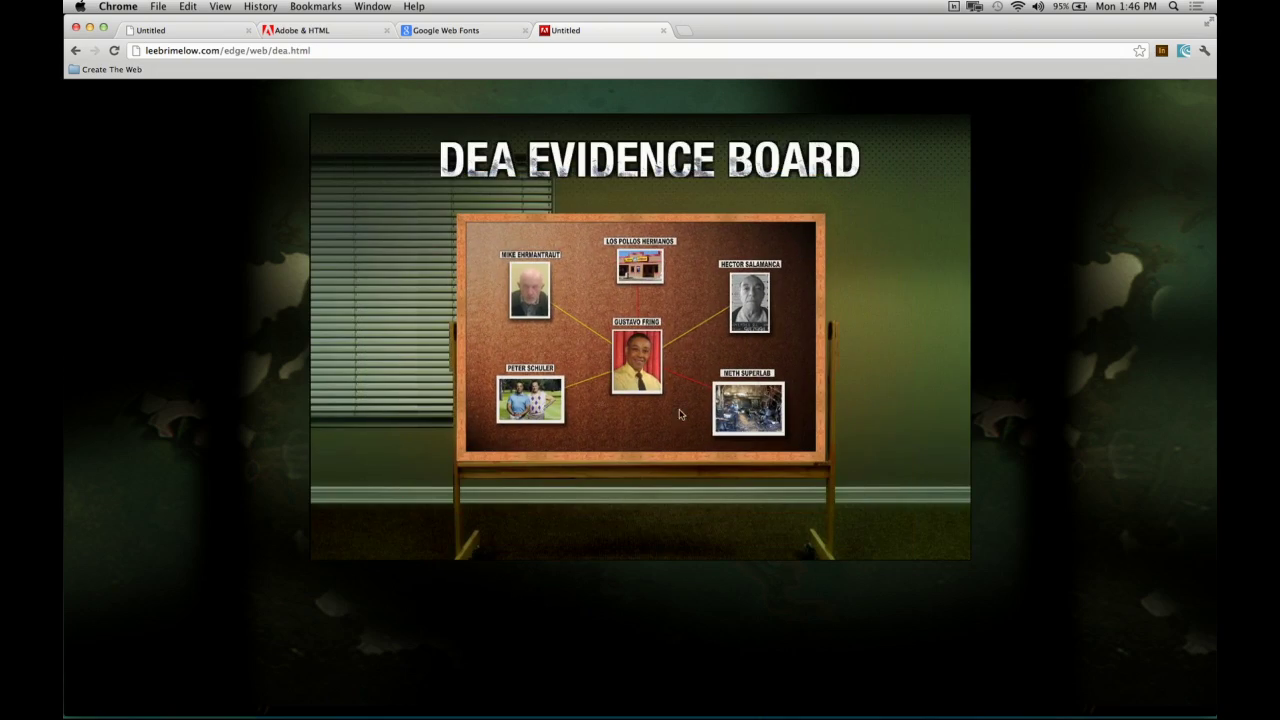
{"action": "left_click", "coordinate": [649, 385]}
{"action": "left_click", "coordinate": [455, 354]}
{"action": "left_click", "coordinate": [522, 296]}
{"action": "left_click", "coordinate": [718, 300]}
{"action": "left_click", "coordinate": [783, 287]}
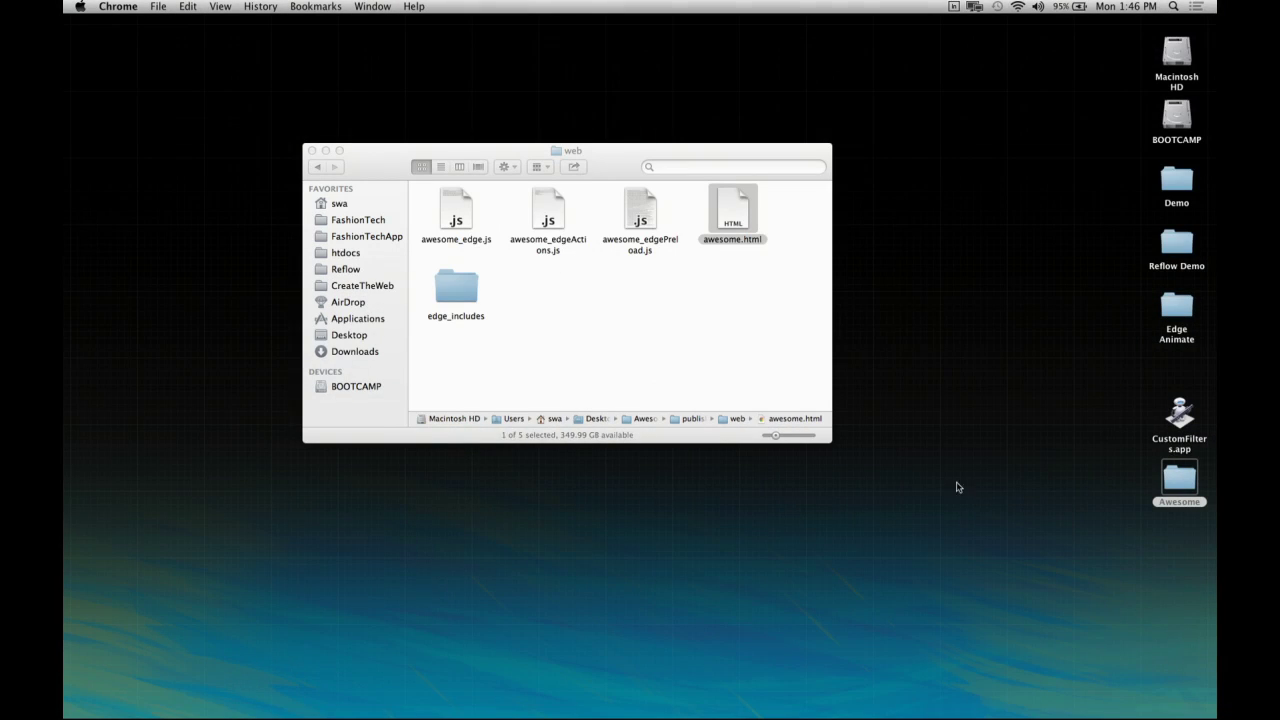
Open the dea.an project from the DEA folder inside the desktop's Edge Animate folder.
{"action": "double_click", "coordinate": [1180, 306]}
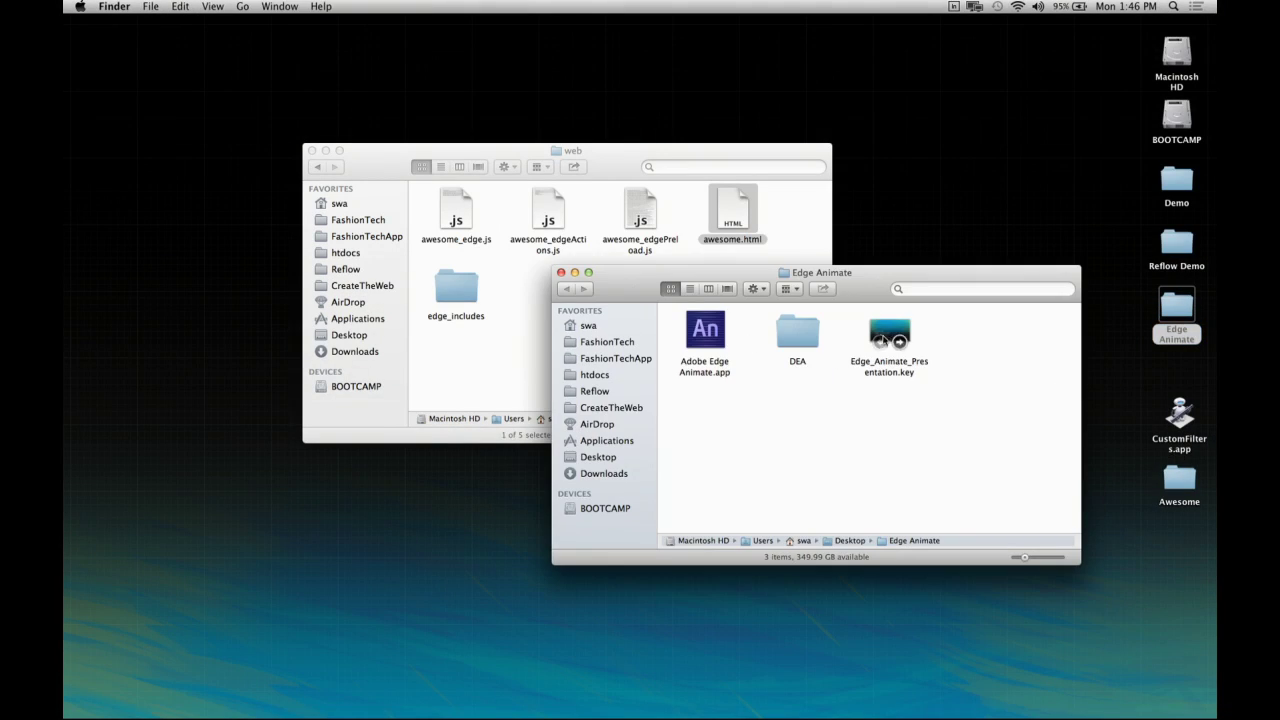
{"action": "double_click", "coordinate": [812, 340]}
{"action": "double_click", "coordinate": [976, 336]}
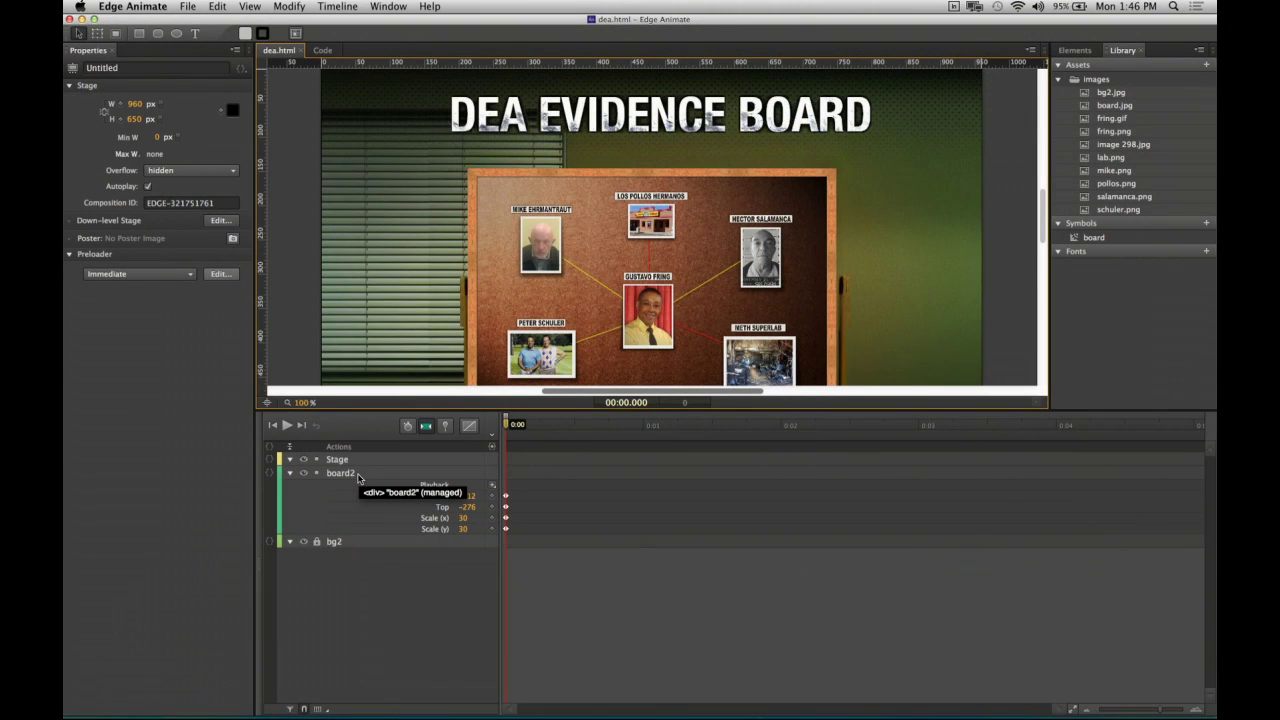
Select the board2 instance, try moving it on the stage, and open its board symbol for editing.
{"action": "left_click", "coordinate": [358, 478]}
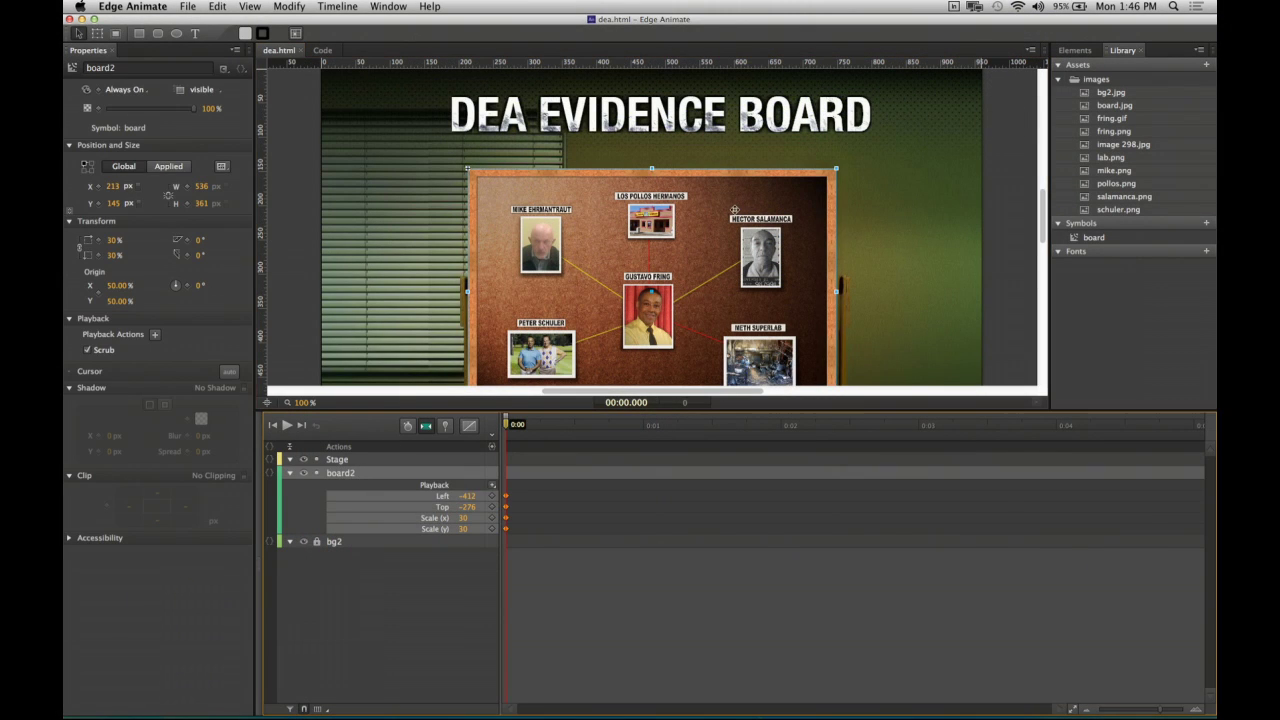
{"action": "left_click_drag", "start_coordinate": [725, 205], "coordinate": [788, 161]}
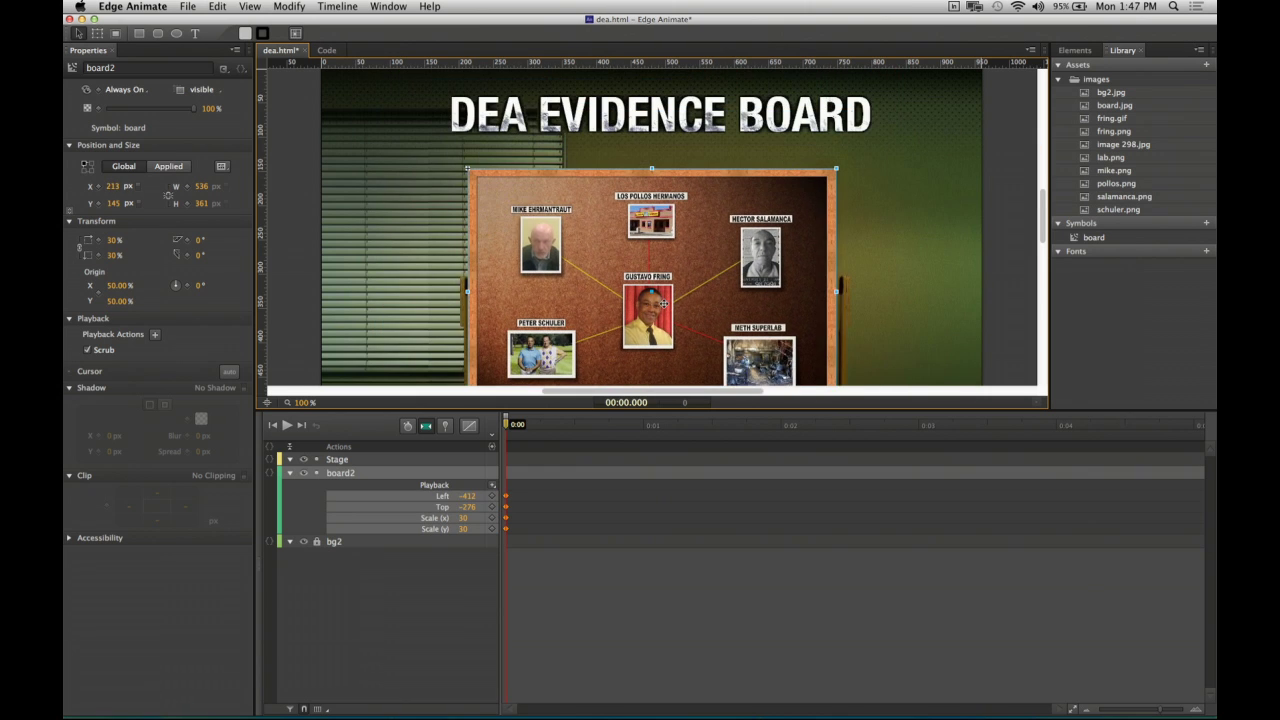
{"action": "double_click", "coordinate": [663, 303]}
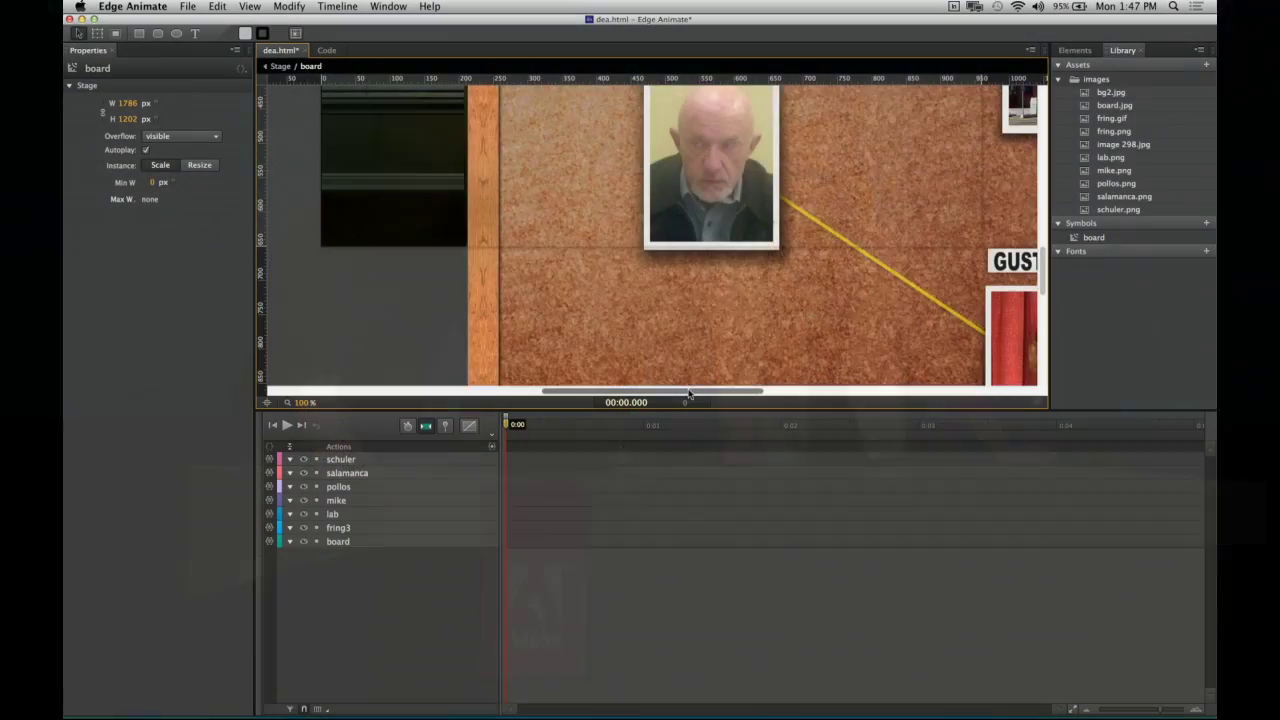
Inside the board symbol, select the Gustavo Fring, Los Pollos Hermanos and Mike Ehrmantraut photos one after another.
{"action": "left_click_drag", "start_coordinate": [686, 395], "coordinate": [817, 393]}
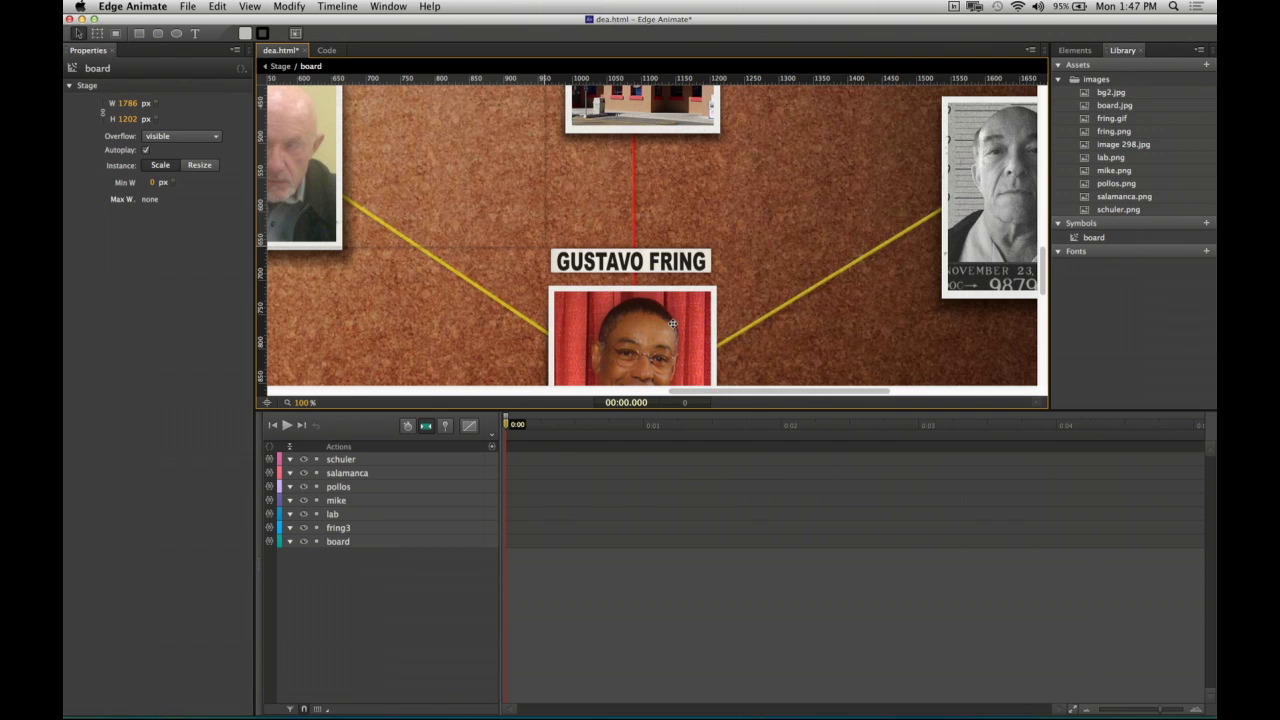
{"action": "left_click", "coordinate": [673, 323]}
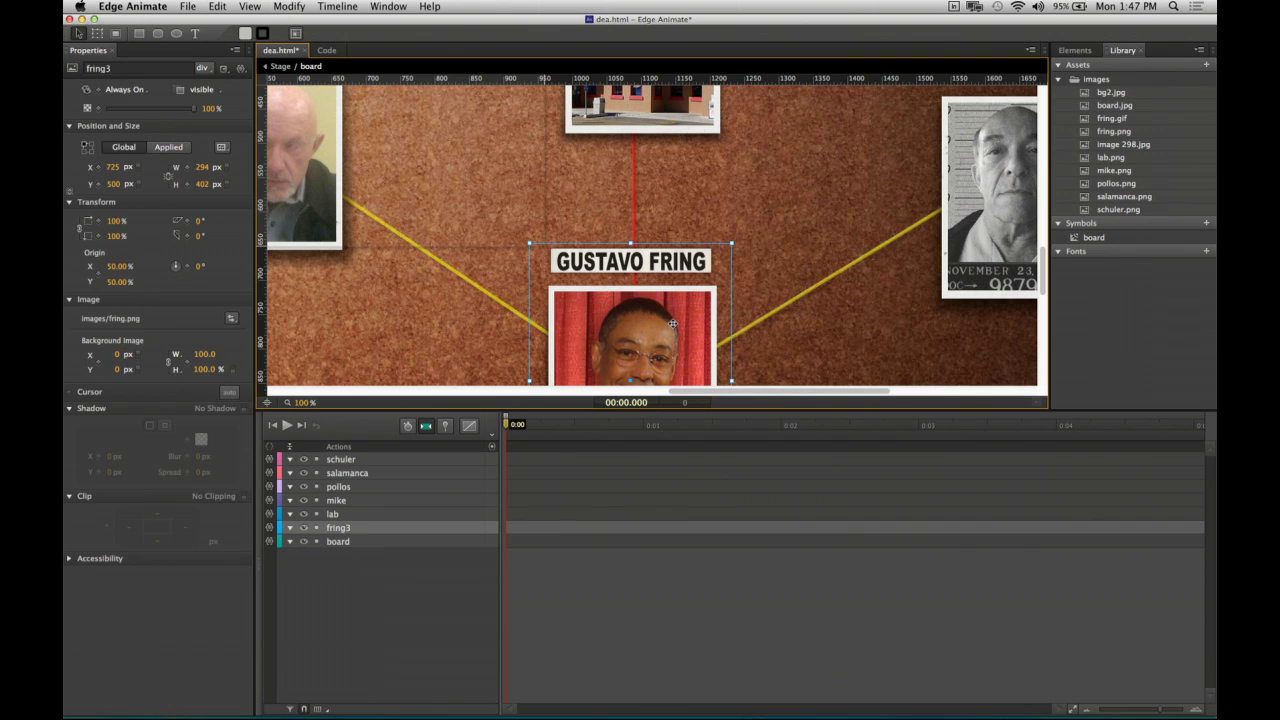
{"action": "left_click", "coordinate": [614, 118]}
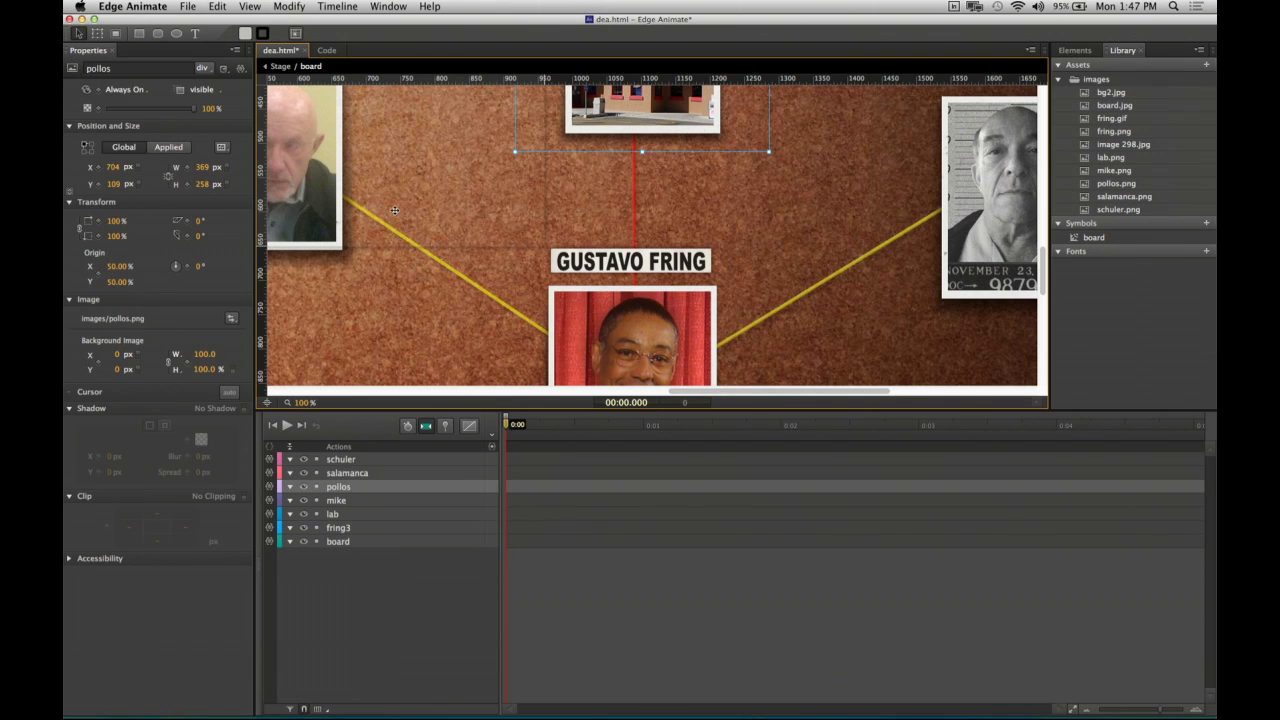
{"action": "left_click", "coordinate": [325, 205]}
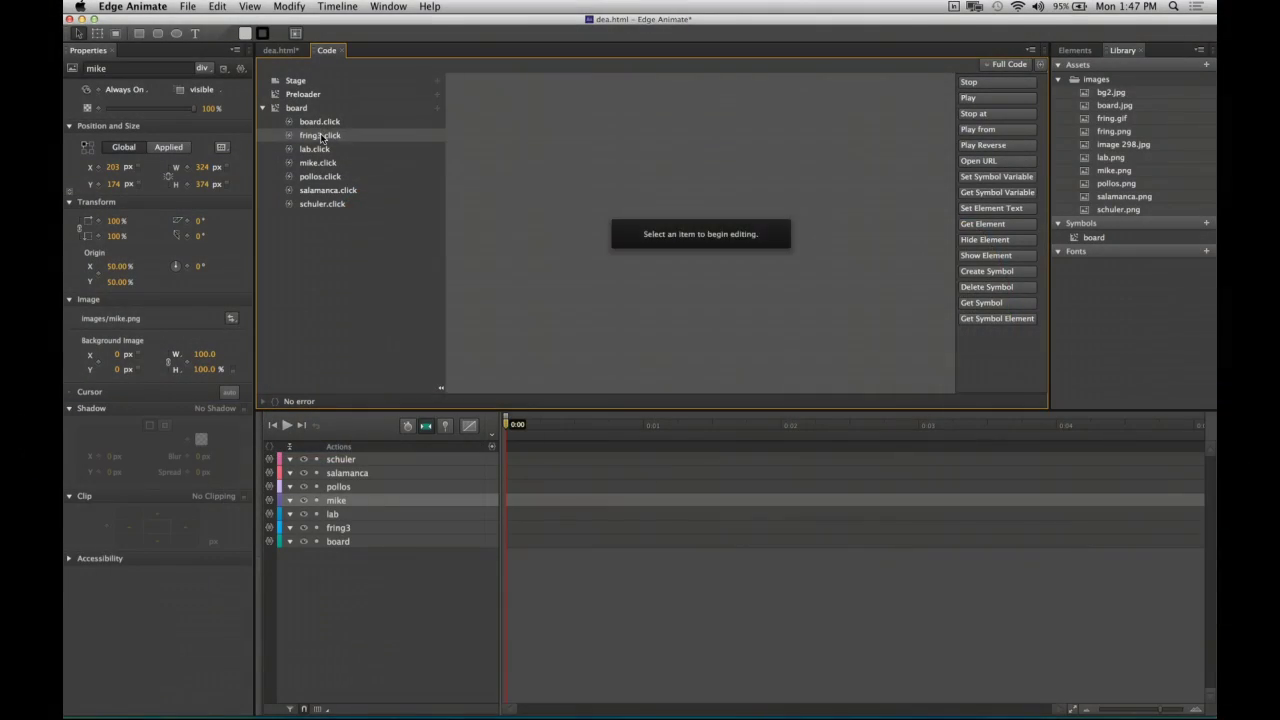
Show the fring3.click code with the snippet list hidden, and compare it with the board.click code.
{"action": "left_click", "coordinate": [320, 135]}
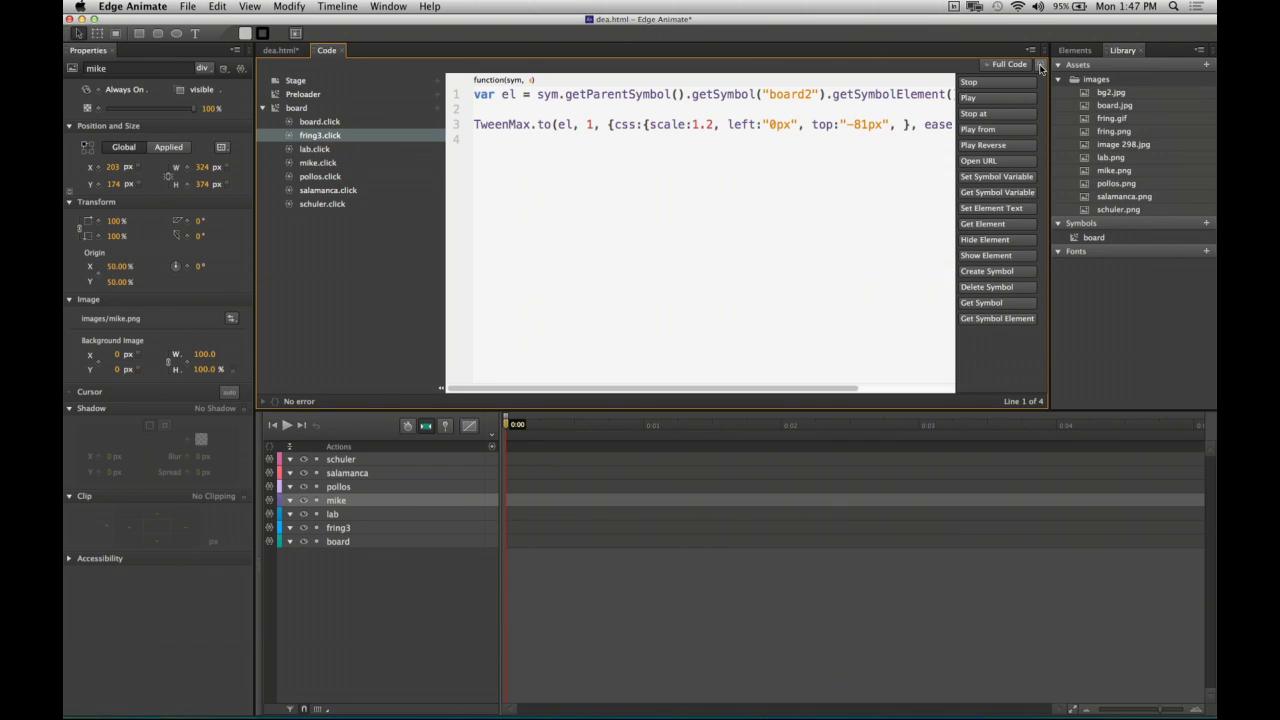
{"action": "left_click", "coordinate": [1040, 65]}
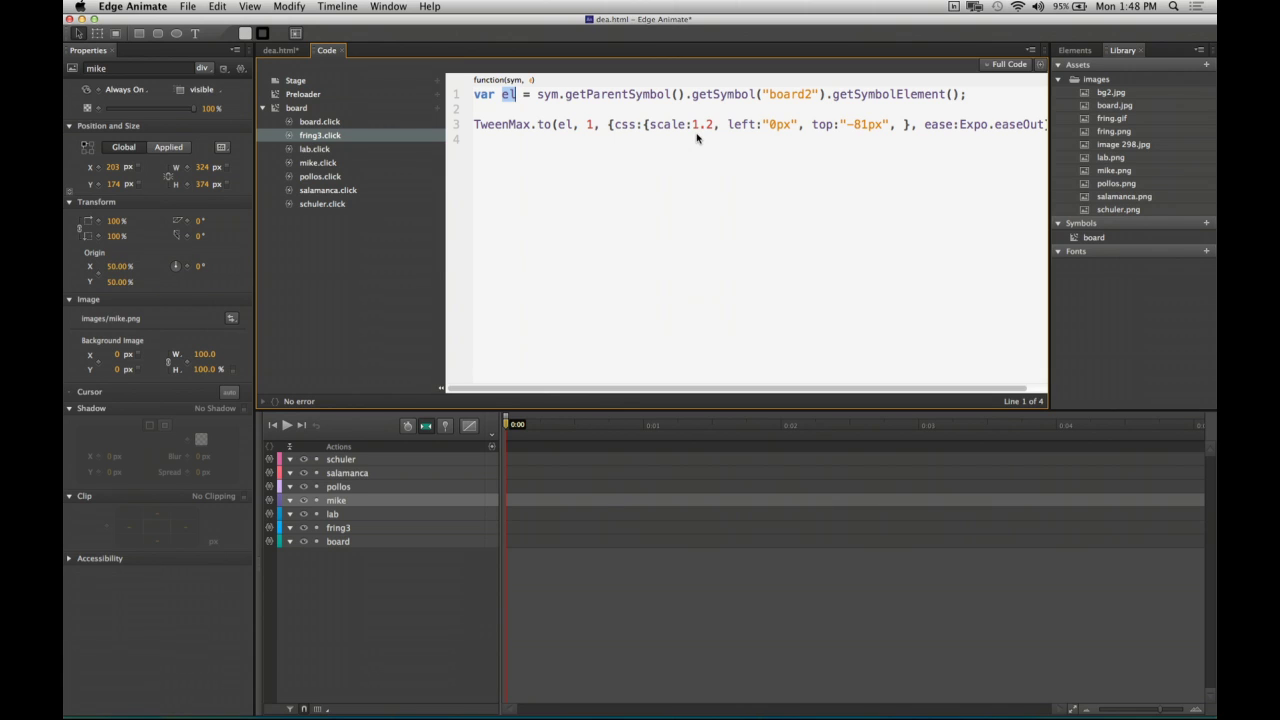
{"action": "left_click", "coordinate": [330, 121]}
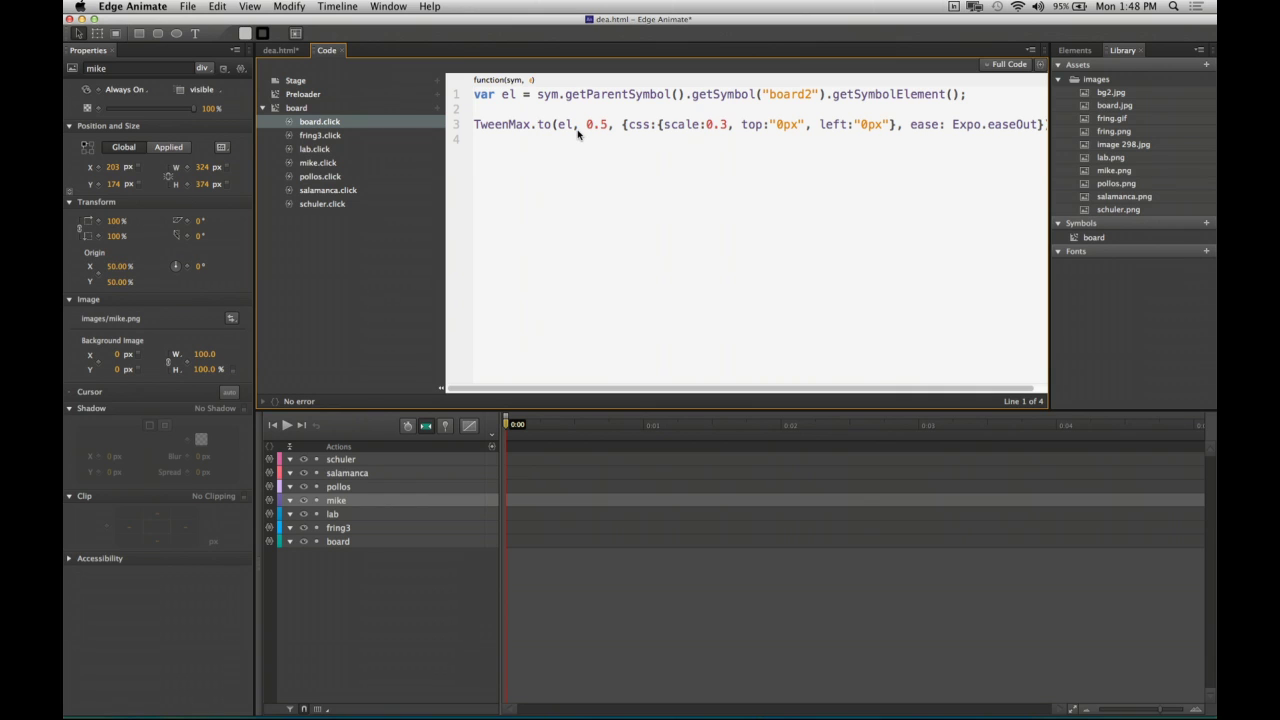
Minimize the Edge Animate window and switch to Chrome, restoring the browser window with the board demo.
{"action": "key", "text": "super+Tab"}
{"action": "key", "text": "super+Tab"}
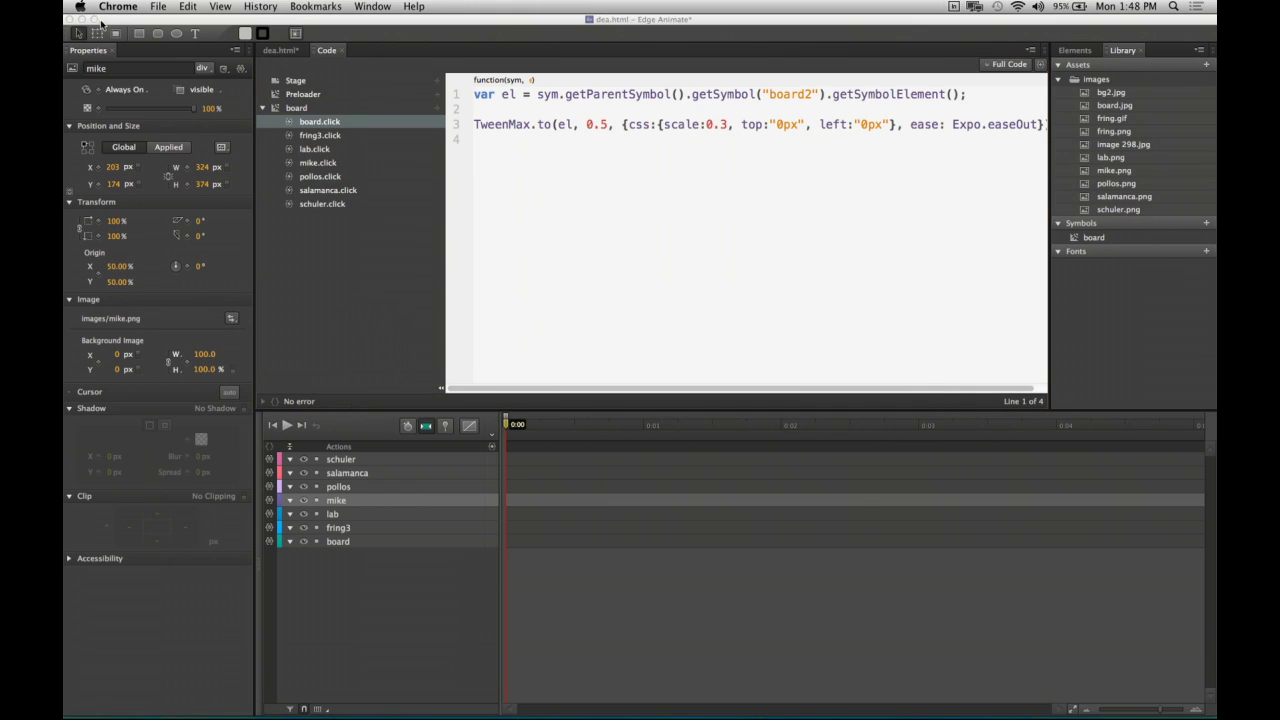
{"action": "left_click", "coordinate": [81, 20]}
{"action": "mouse_move", "coordinate": [458, 716]}
{"action": "left_click", "coordinate": [325, 688]}
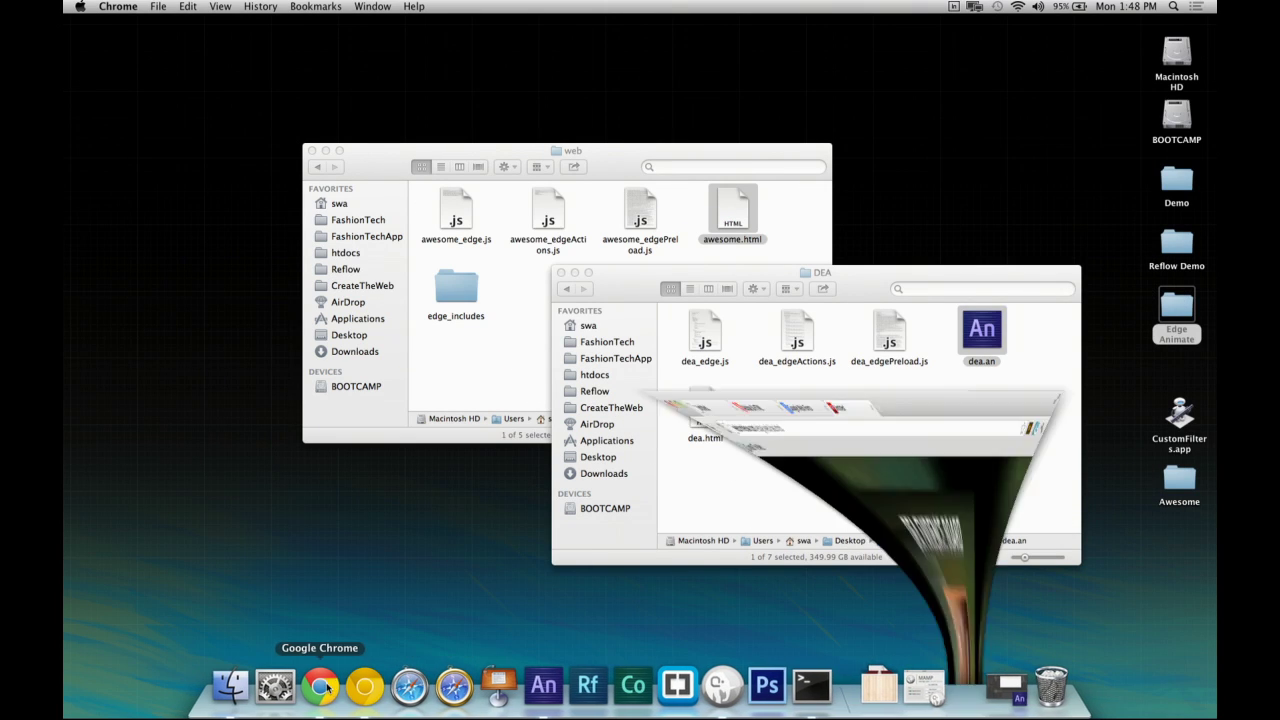